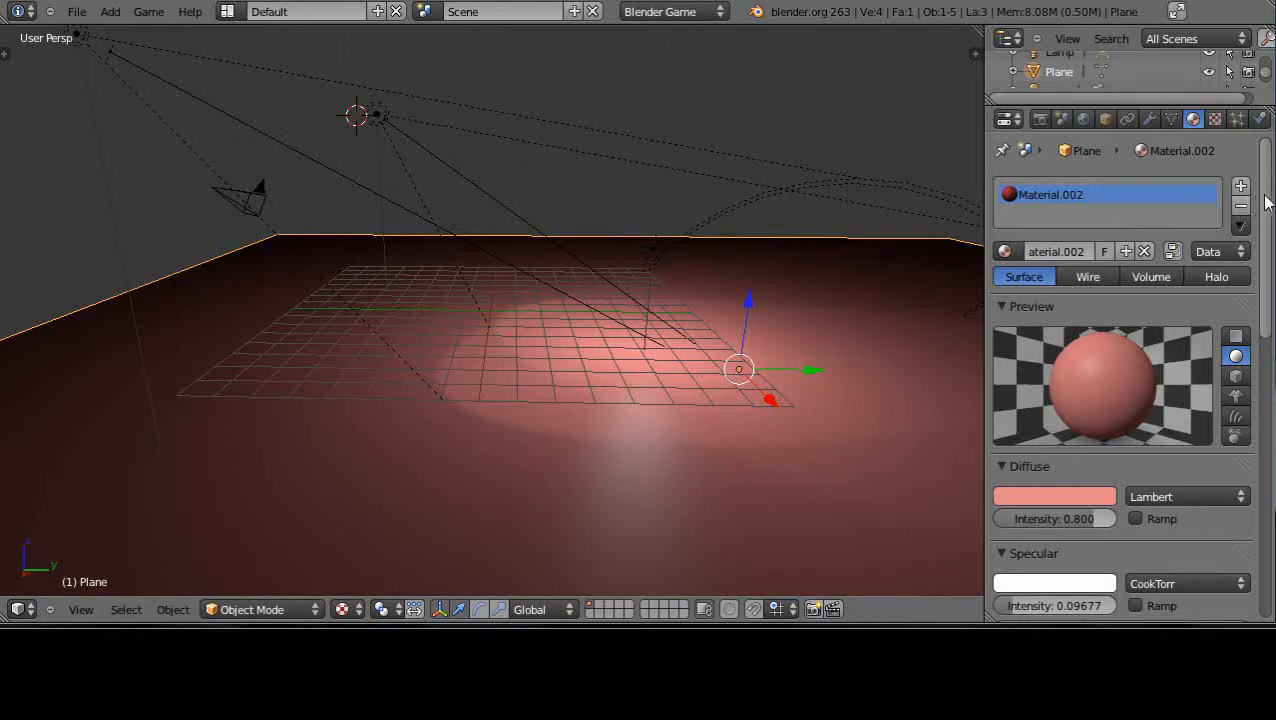
# Step: Show the render settings and switch the render engine to Blender Render
pyautogui.scroll(-5, 1265, 202)
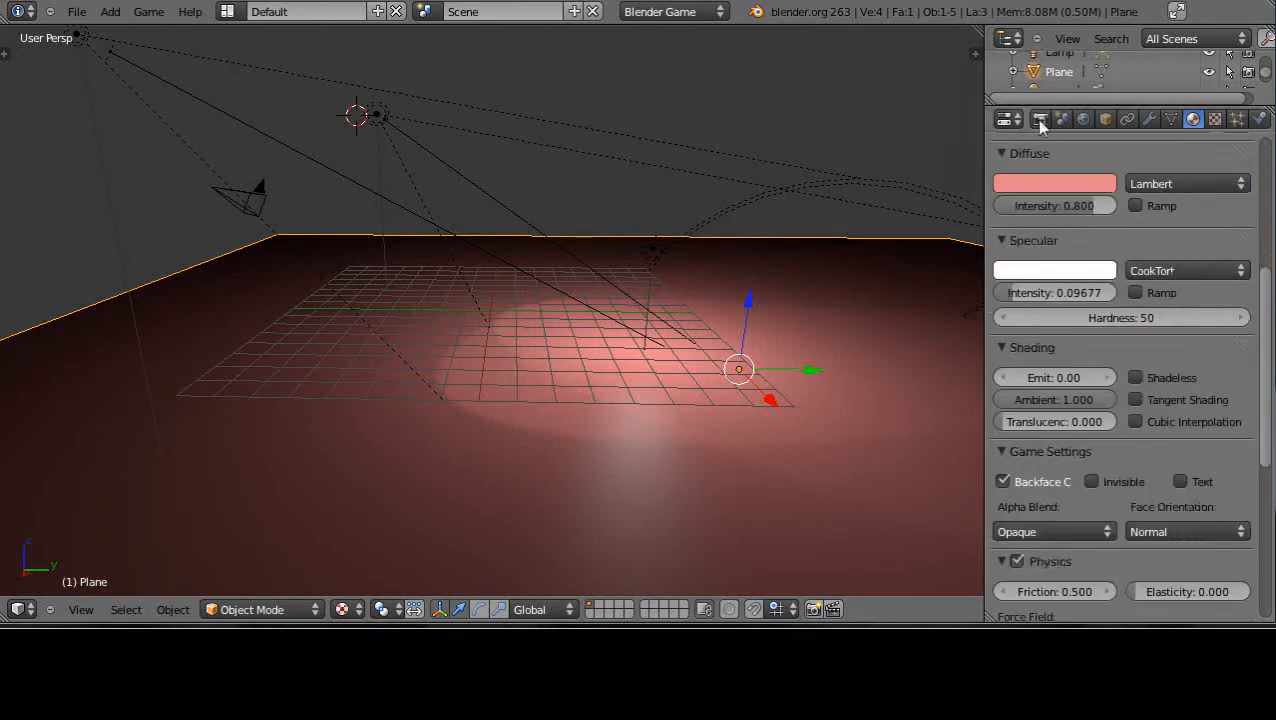
pyautogui.click(1040, 120)
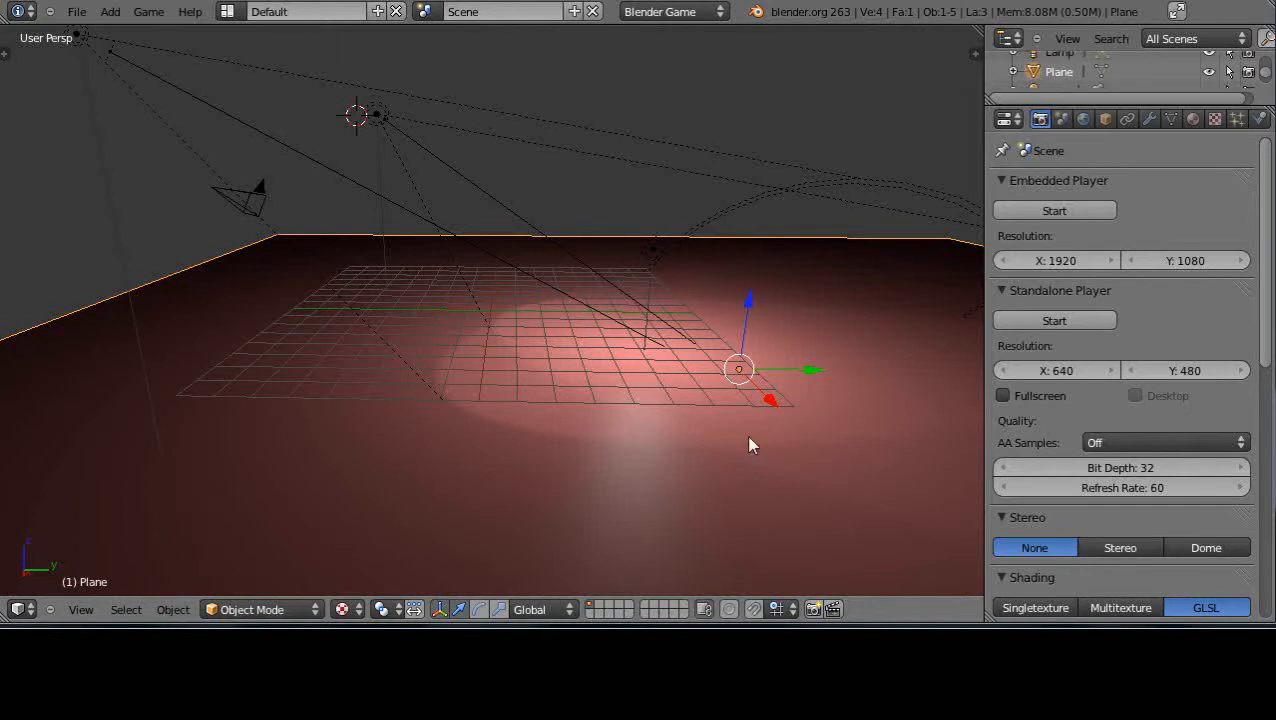
pyautogui.click(716, 11)
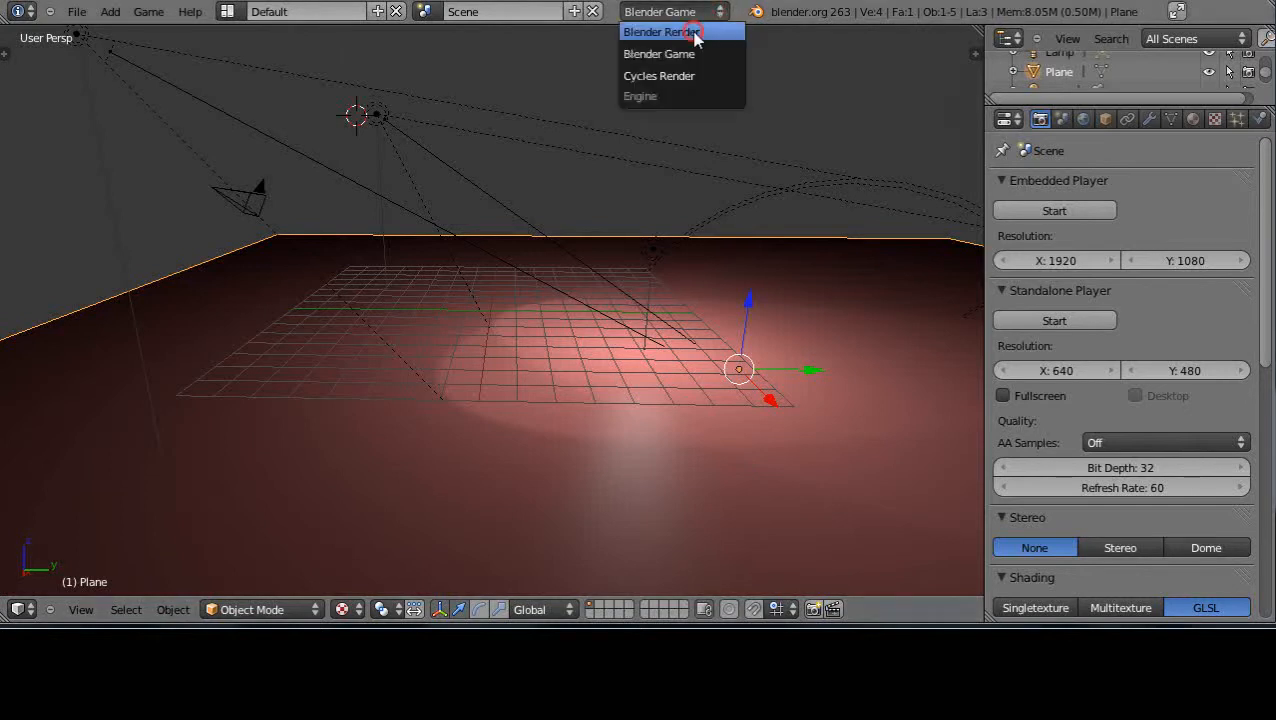
pyautogui.click(690, 31)
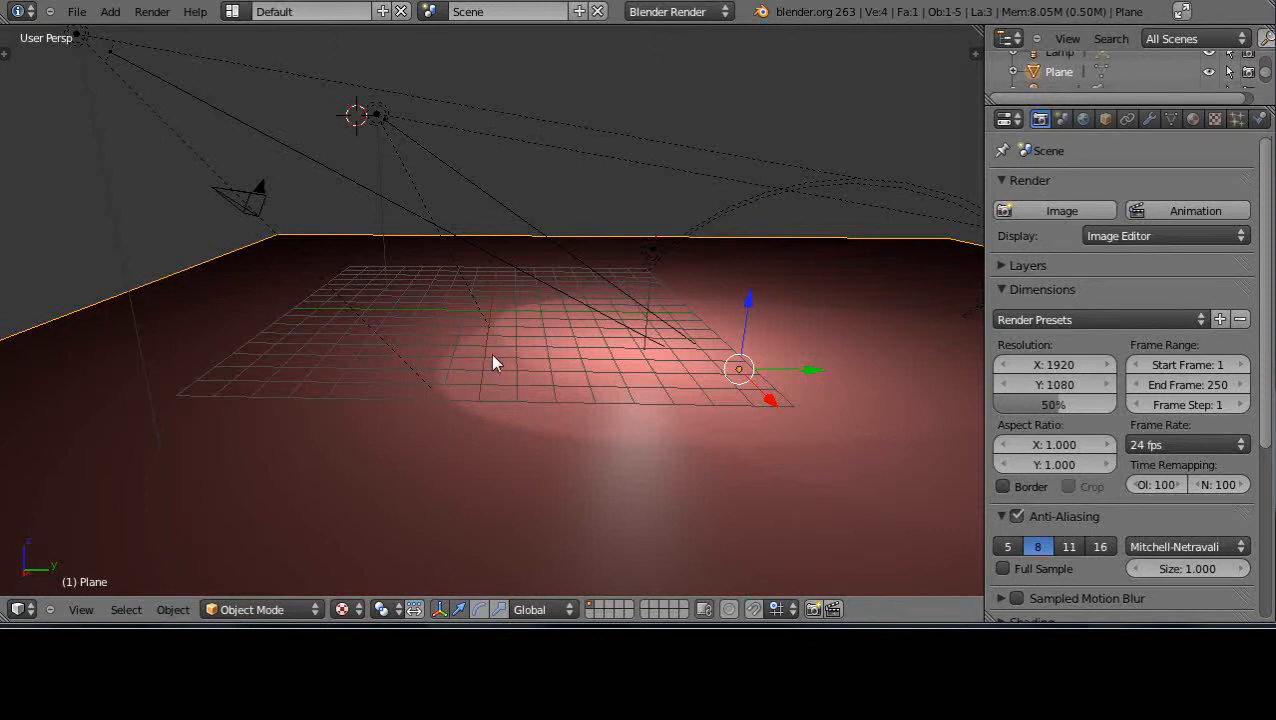
# Step: Snap the 3D cursor to the scene centre, add a mesh plane there and raise it slightly above the floor
pyautogui.hotkey('shift', 's')
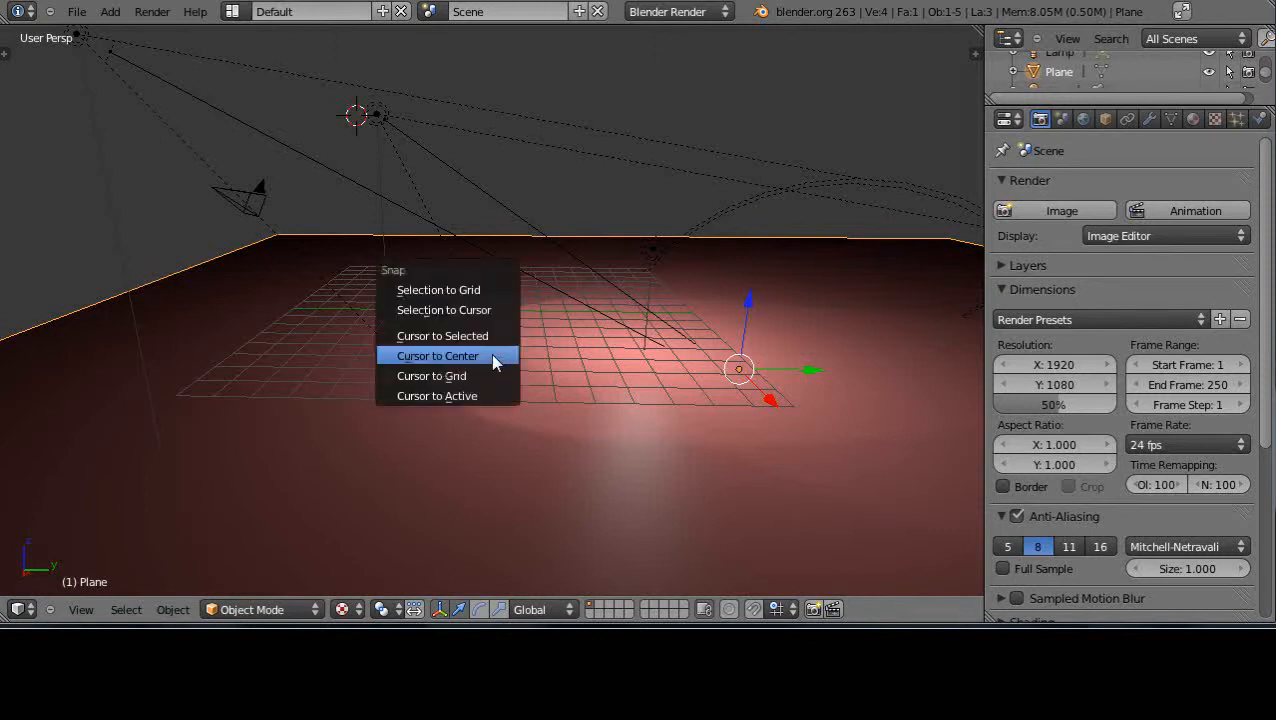
pyautogui.click(462, 360)
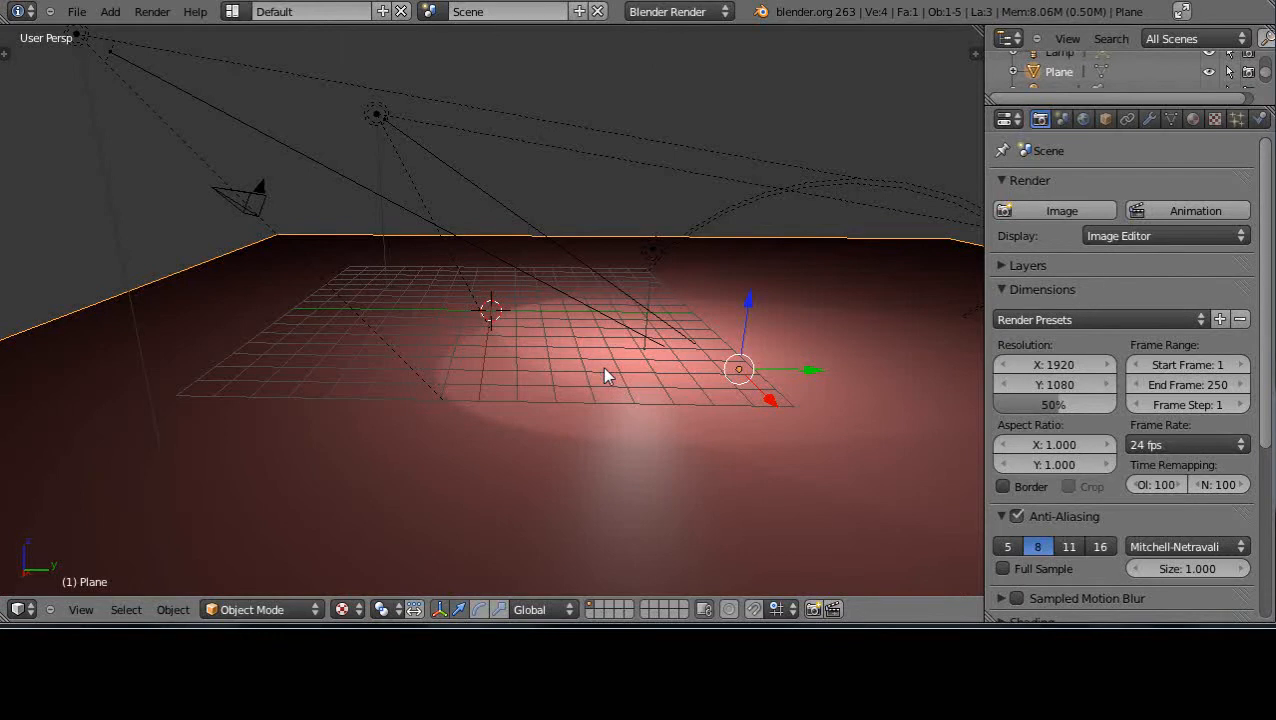
pyautogui.hotkey('shift', 'a')
pyautogui.moveTo(584, 333)
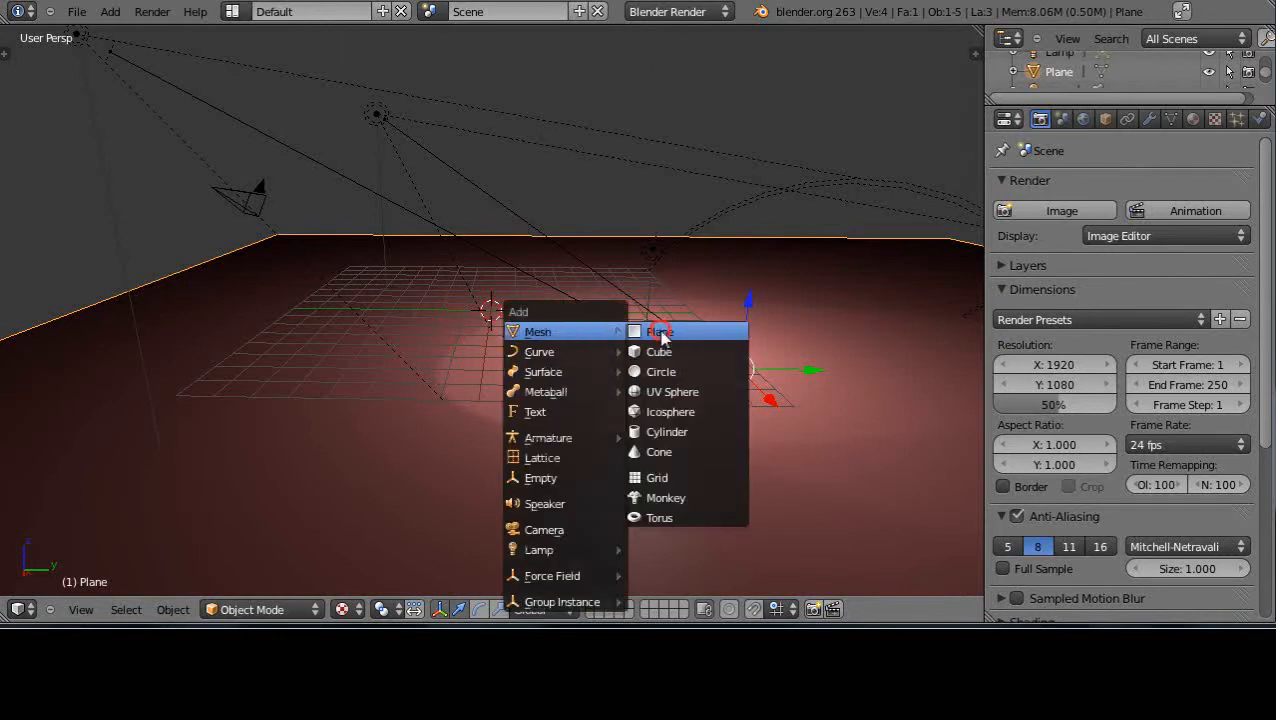
pyautogui.click(660, 332)
pyautogui.moveTo(490, 240); pyautogui.dragTo(489, 228)
# Step: Give the new plane a new material with a green diffuse colour of R 0.05105, G 0.800, B 0.123
pyautogui.click(1193, 119)
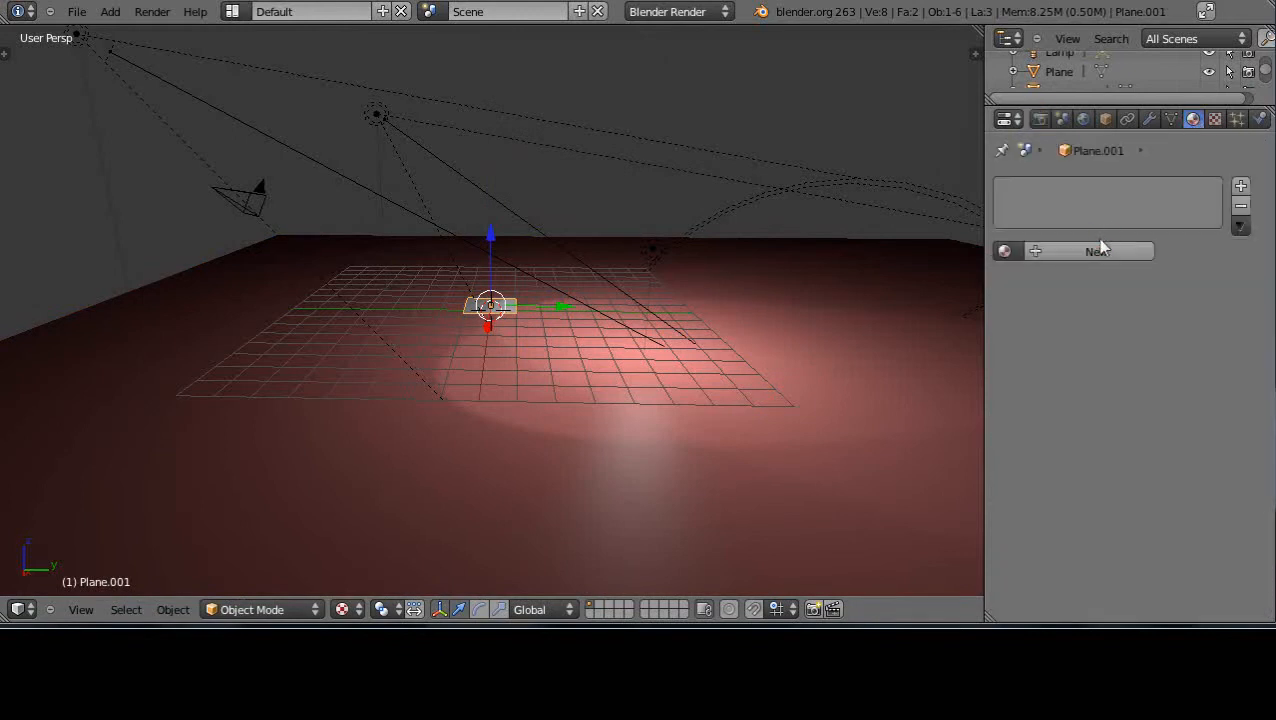
pyautogui.click(1098, 251)
pyautogui.click(1051, 497)
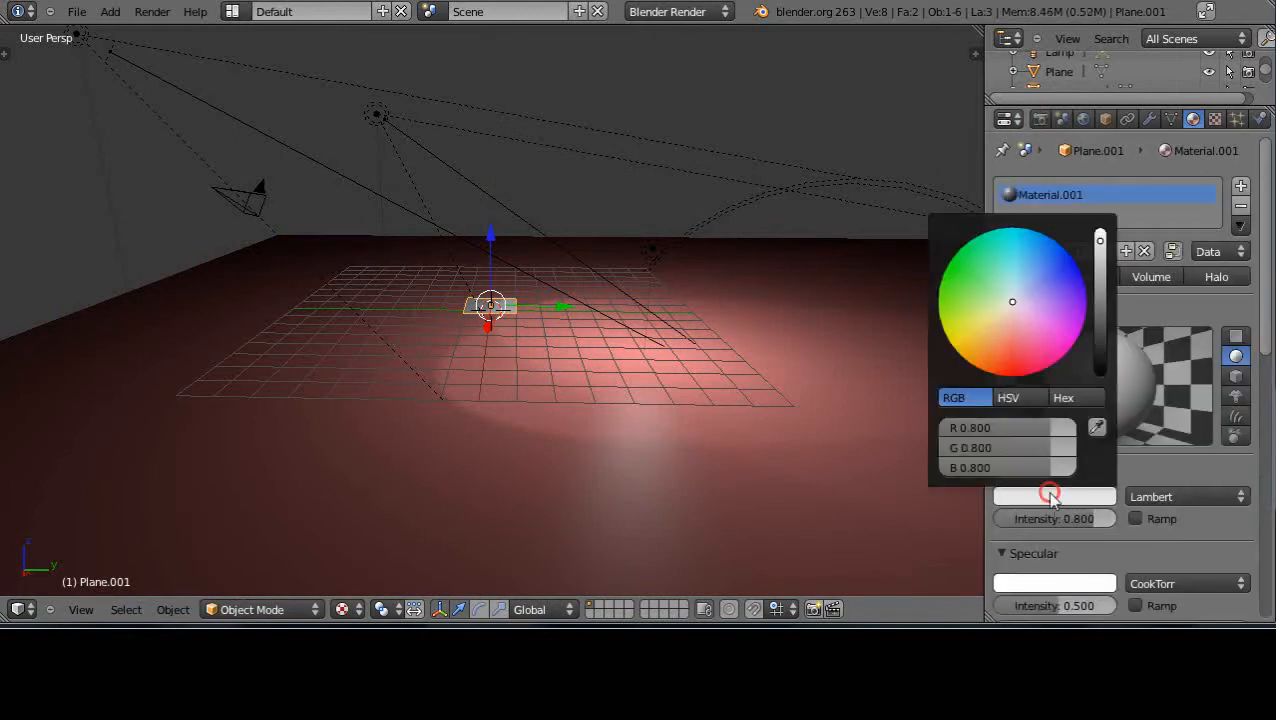
pyautogui.click(954, 260)
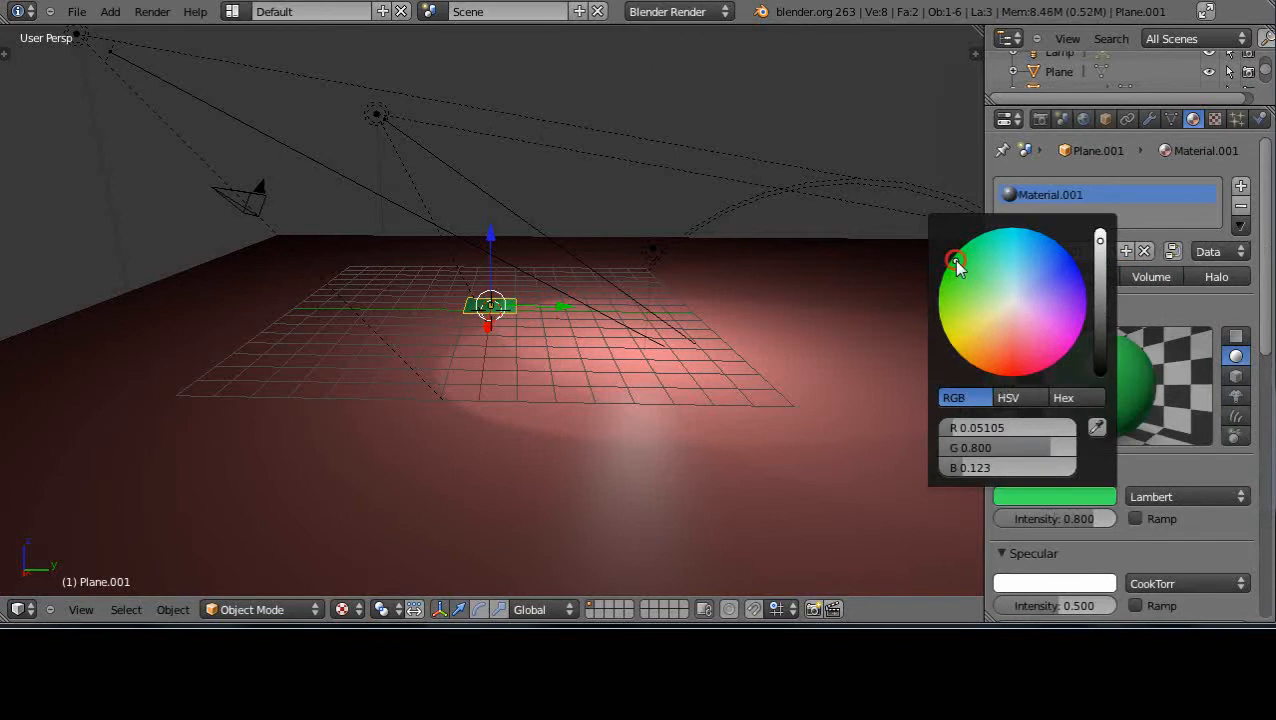
pyautogui.click(529, 313)
# Step: Scale the green plane up to more than 2.5 times its size and move it along the Y axis past the grid's edge
pyautogui.press('s')
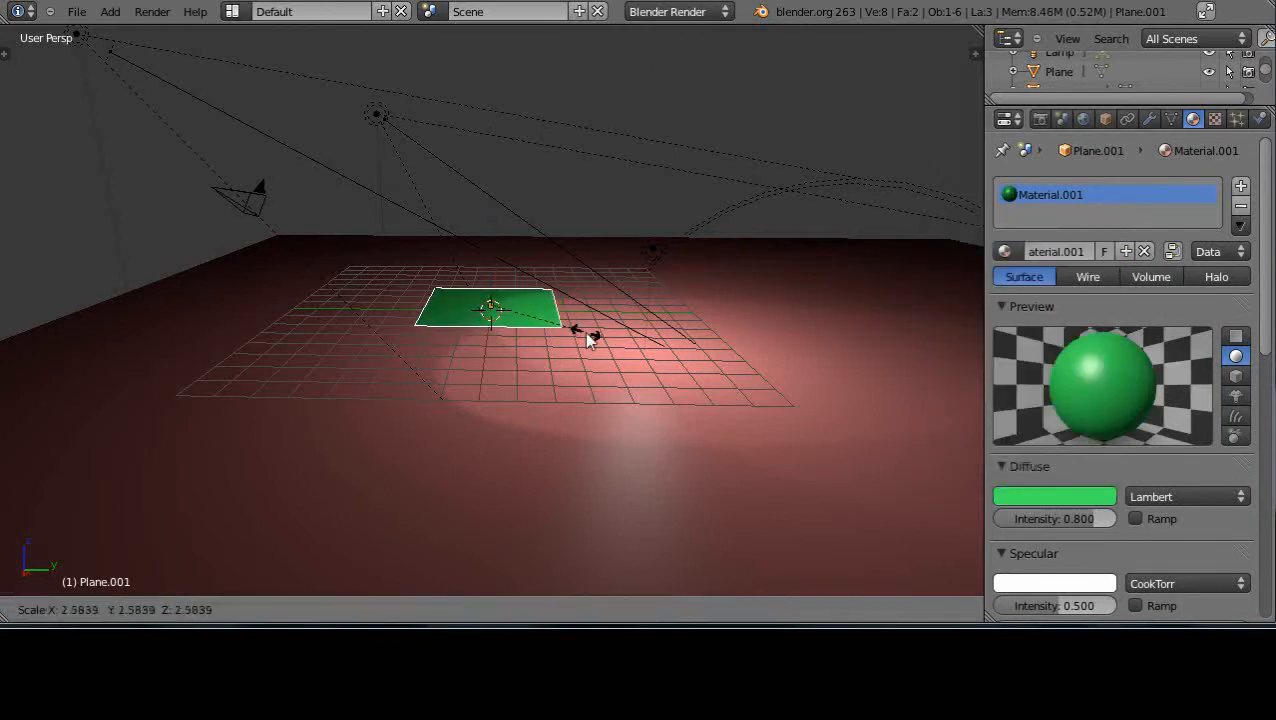
pyautogui.click(593, 335)
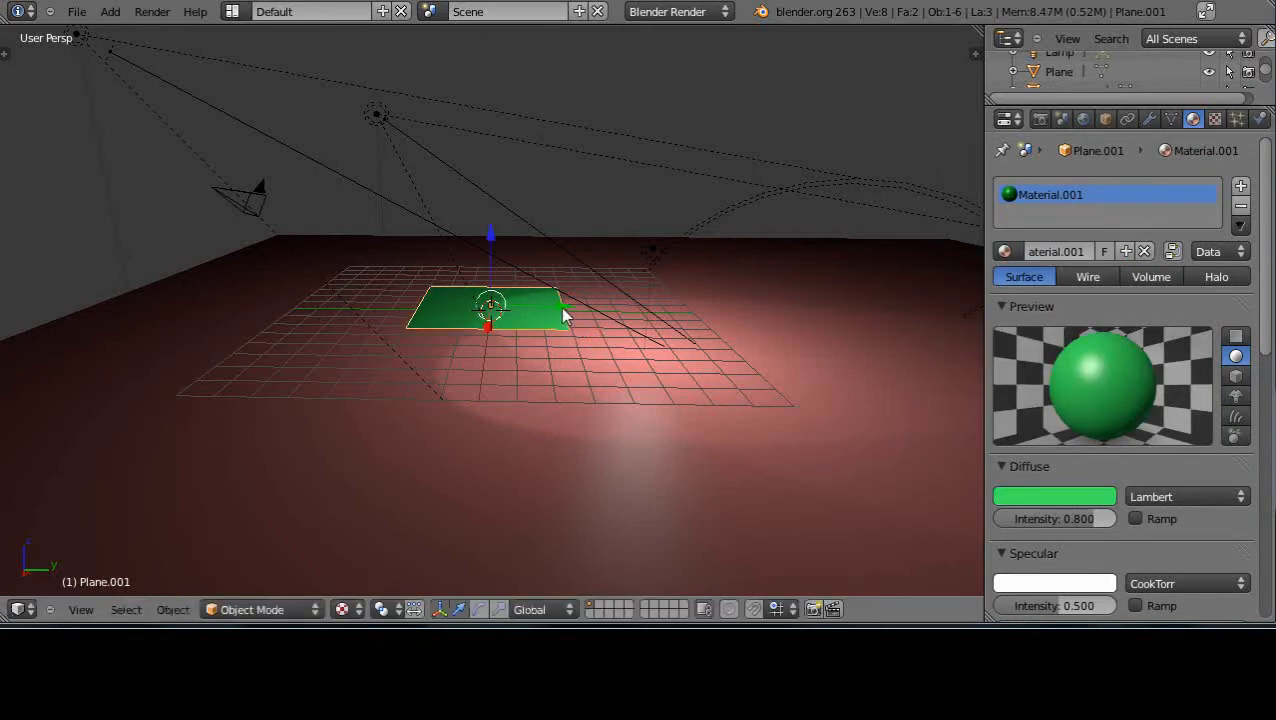
pyautogui.press('g')
pyautogui.press('x')
pyautogui.click(882, 322)
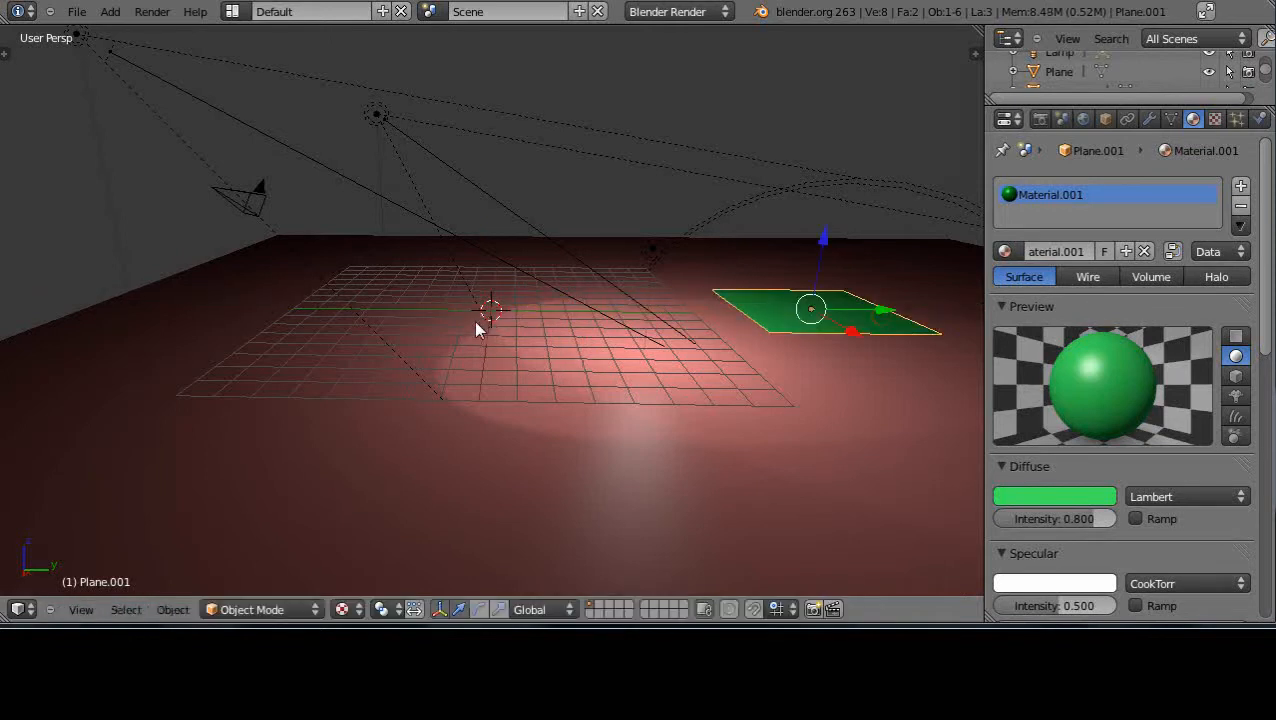
# Step: Add a second mesh plane at the scene centre and scale it up about 3.25 times
pyautogui.hotkey('shift', 'a')
pyautogui.moveTo(477, 330)
pyautogui.click(541, 327)
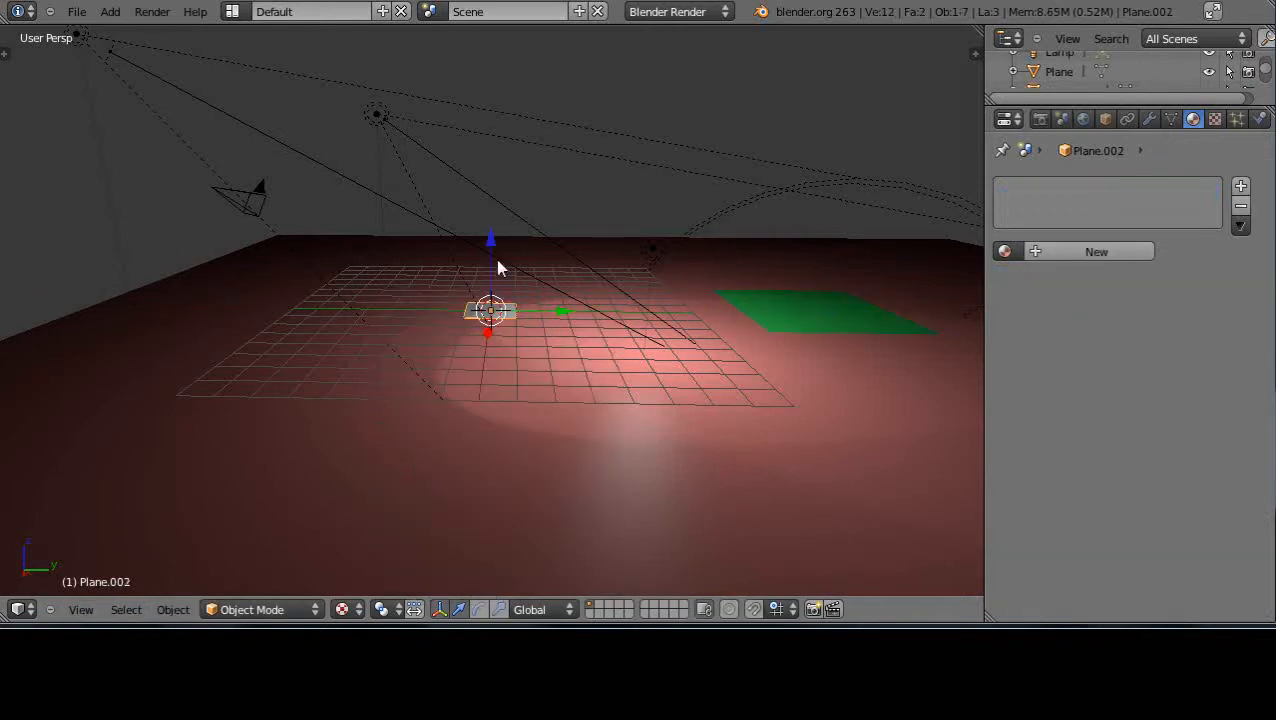
pyautogui.press('s')
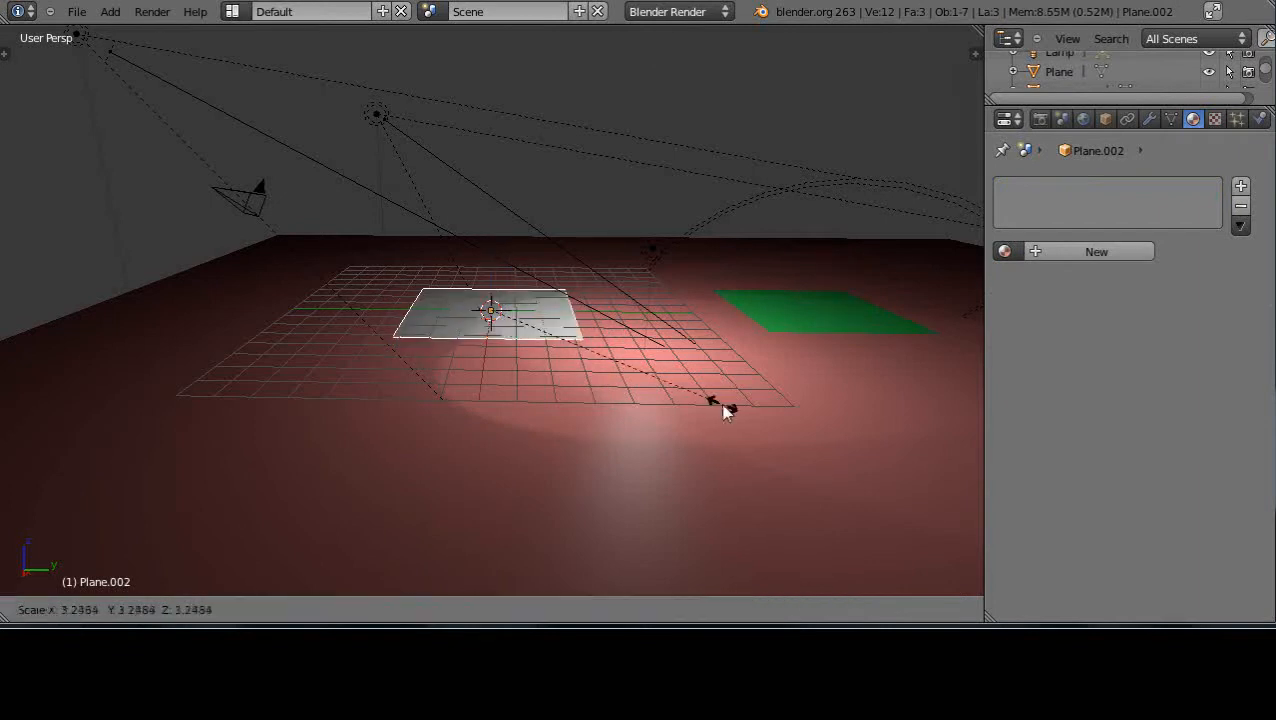
pyautogui.click(720, 407)
# Step: Give the second plane a new material with a blue diffuse colour of R 0.113, G 0.248, B 0.800
pyautogui.click(1083, 253)
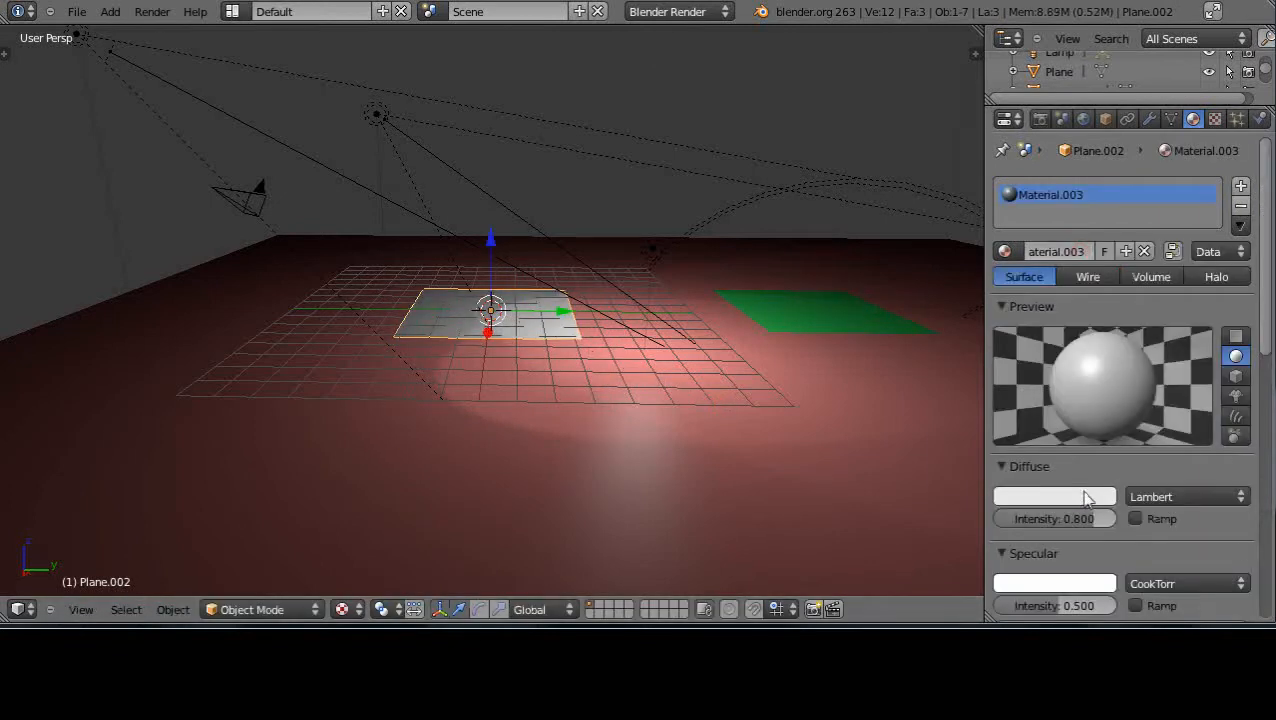
pyautogui.click(1085, 497)
pyautogui.click(1061, 263)
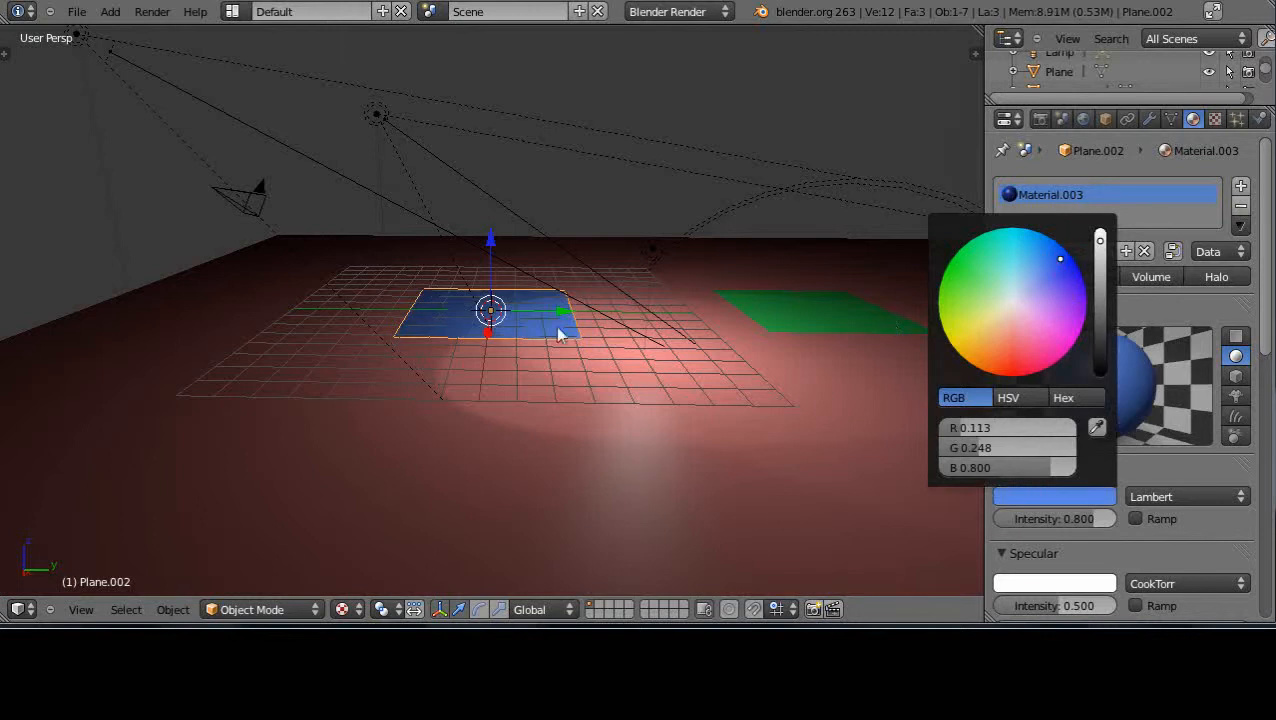
# Step: Add an emitter particle system to the blue plane with 1210 particles and a normal velocity of 5.289
pyautogui.click(1237, 120)
pyautogui.click(1240, 186)
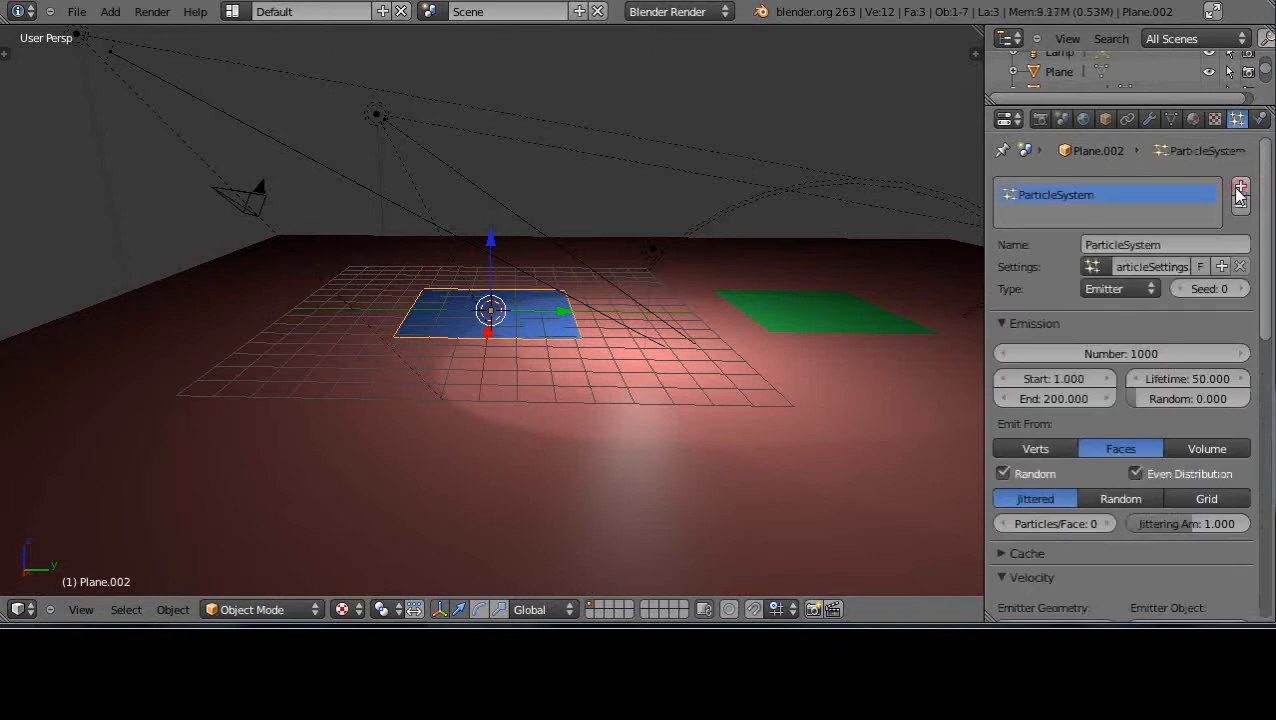
pyautogui.moveTo(1085, 353); pyautogui.dragTo(1213, 340)
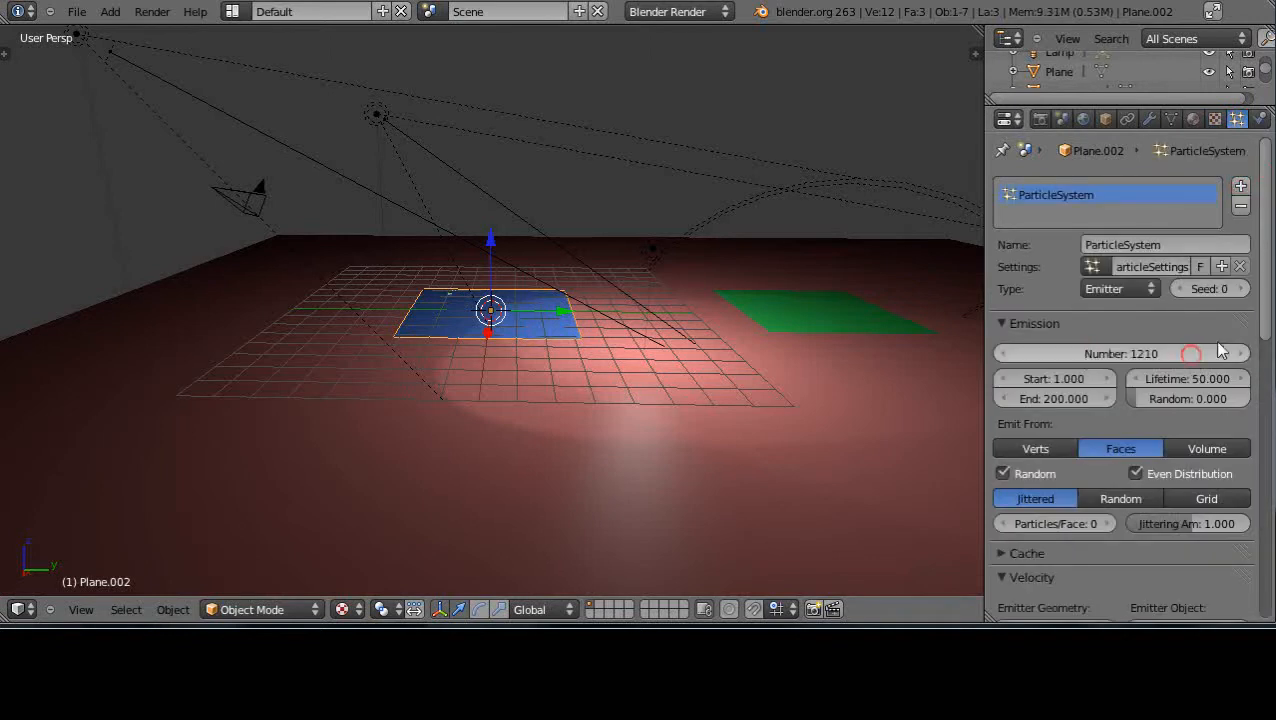
pyautogui.moveTo(1264, 272); pyautogui.dragTo(1263, 412)
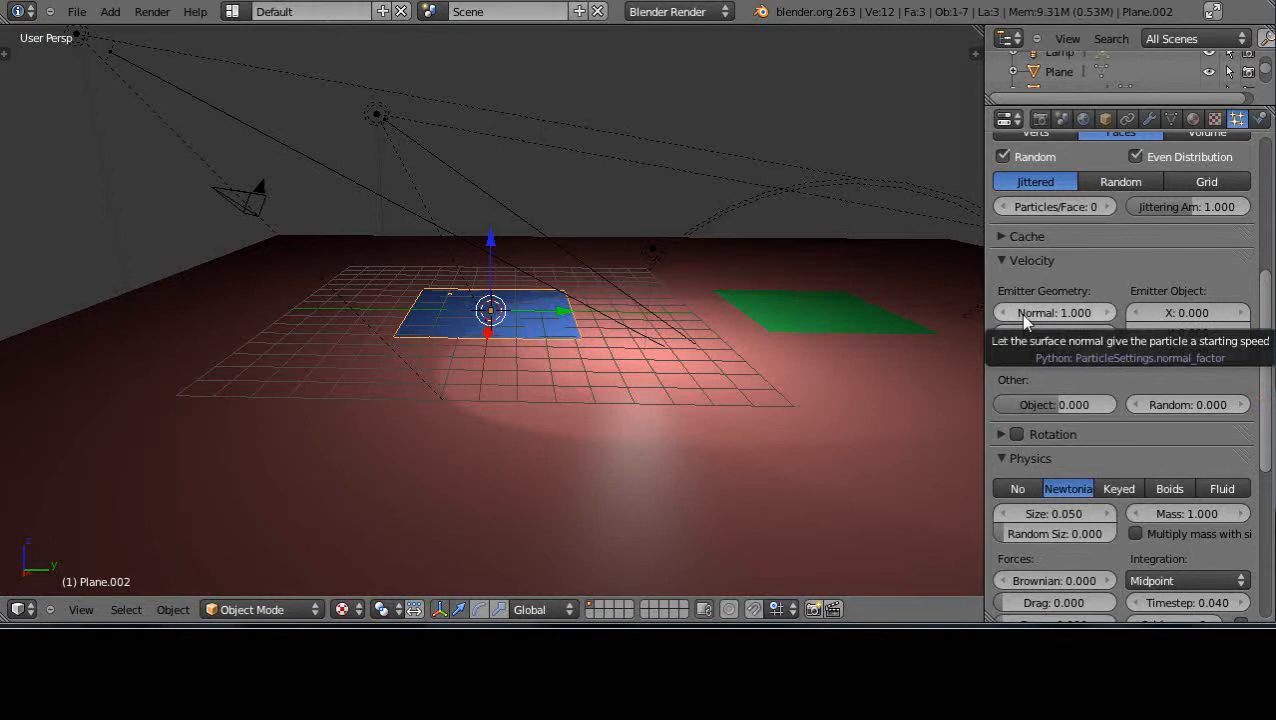
pyautogui.moveTo(1025, 320); pyautogui.dragTo(1108, 318)
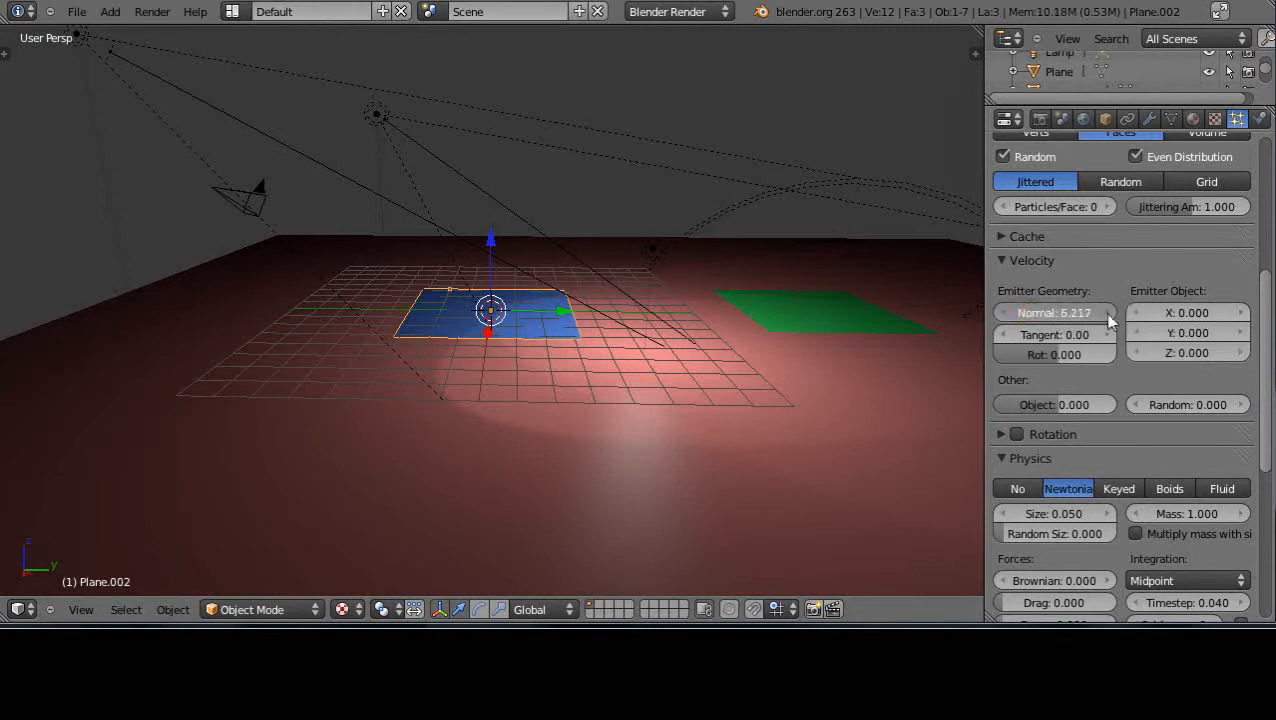
# Step: Add an emitter particle system to the green plane with 2536 particles and a normal velocity of 7.002
pyautogui.rightClick(822, 324)
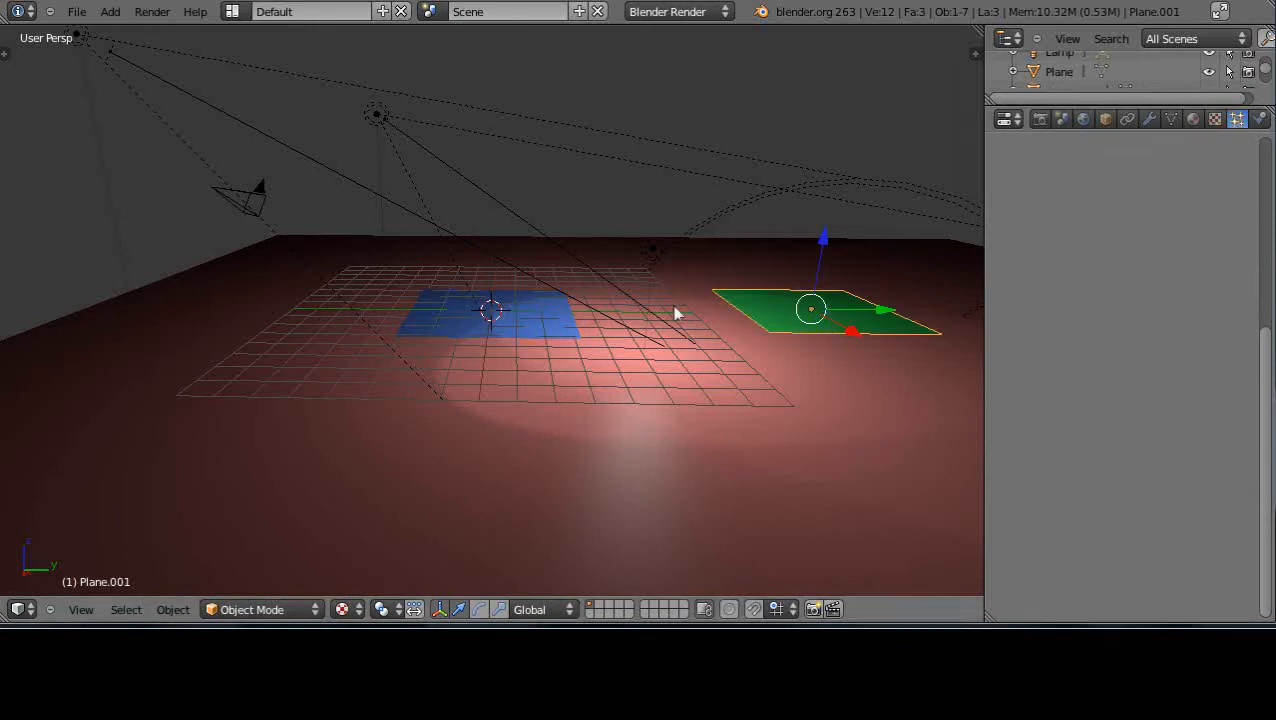
pyautogui.click(1237, 118)
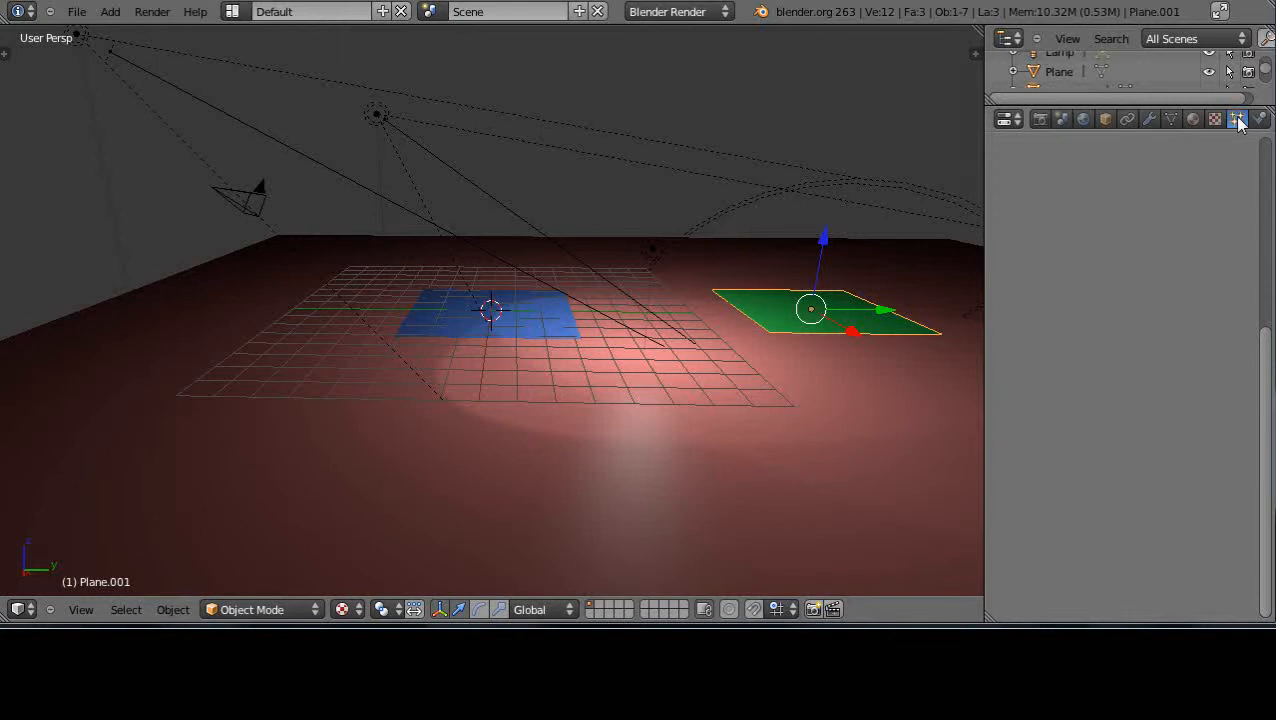
pyautogui.click(1237, 119)
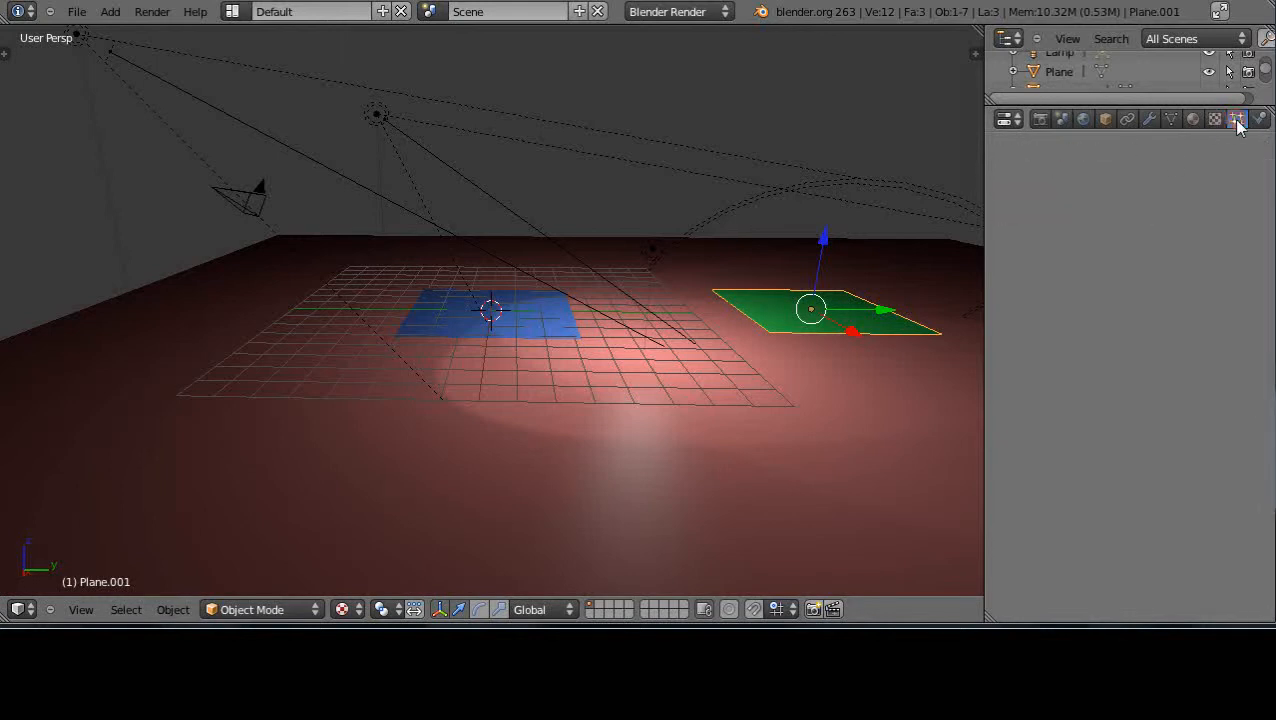
pyautogui.click(1240, 186)
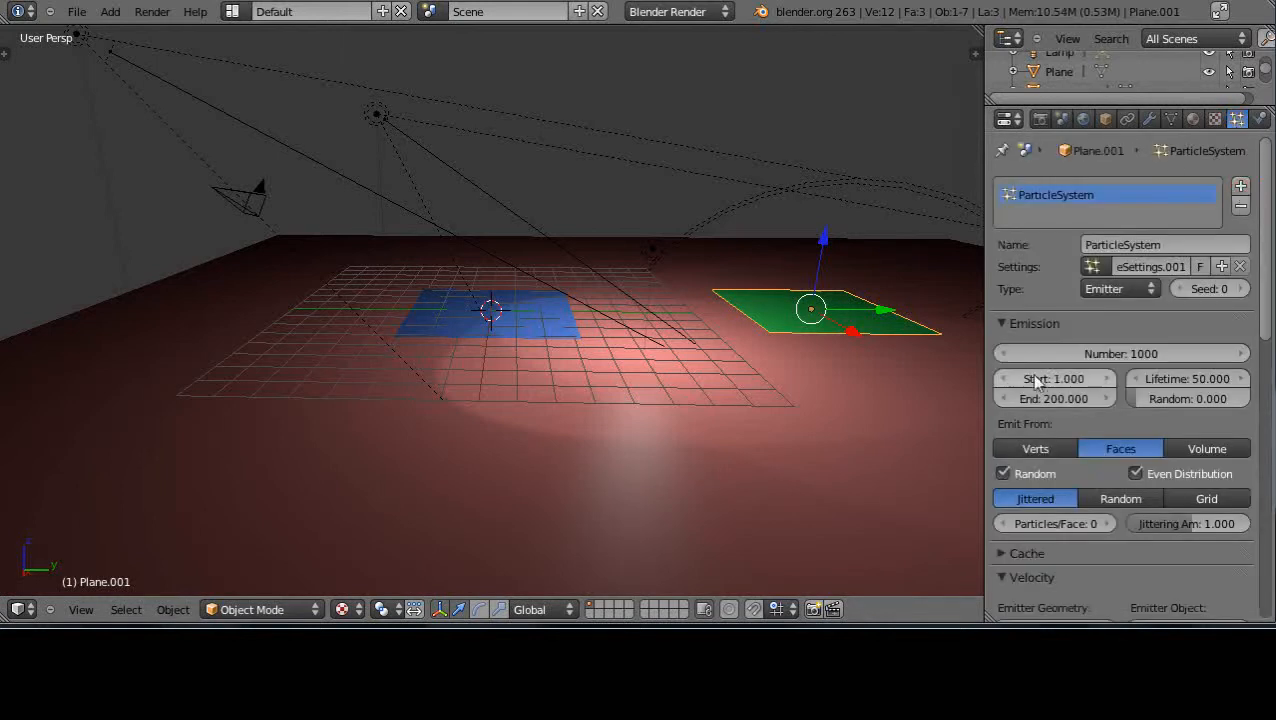
pyautogui.moveTo(1050, 354); pyautogui.dragTo(1176, 354)
pyautogui.moveTo(1264, 262); pyautogui.dragTo(1268, 334)
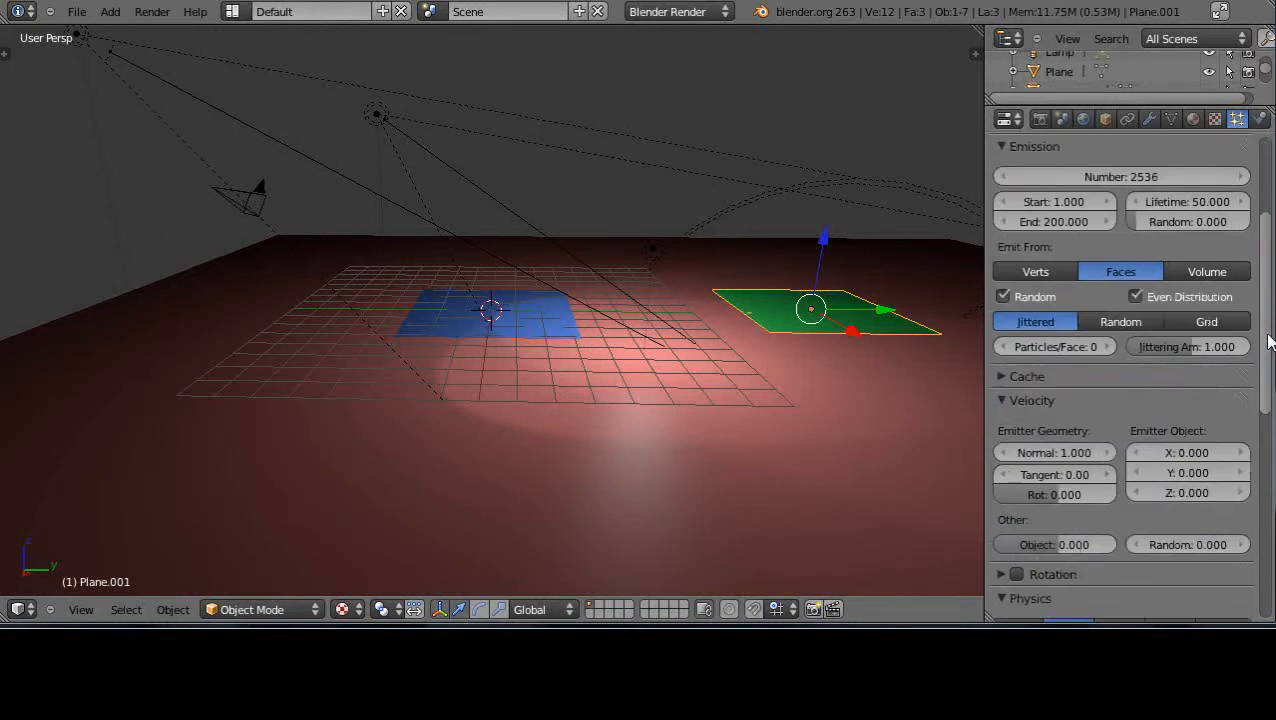
pyautogui.moveTo(1011, 459); pyautogui.dragTo(1170, 448)
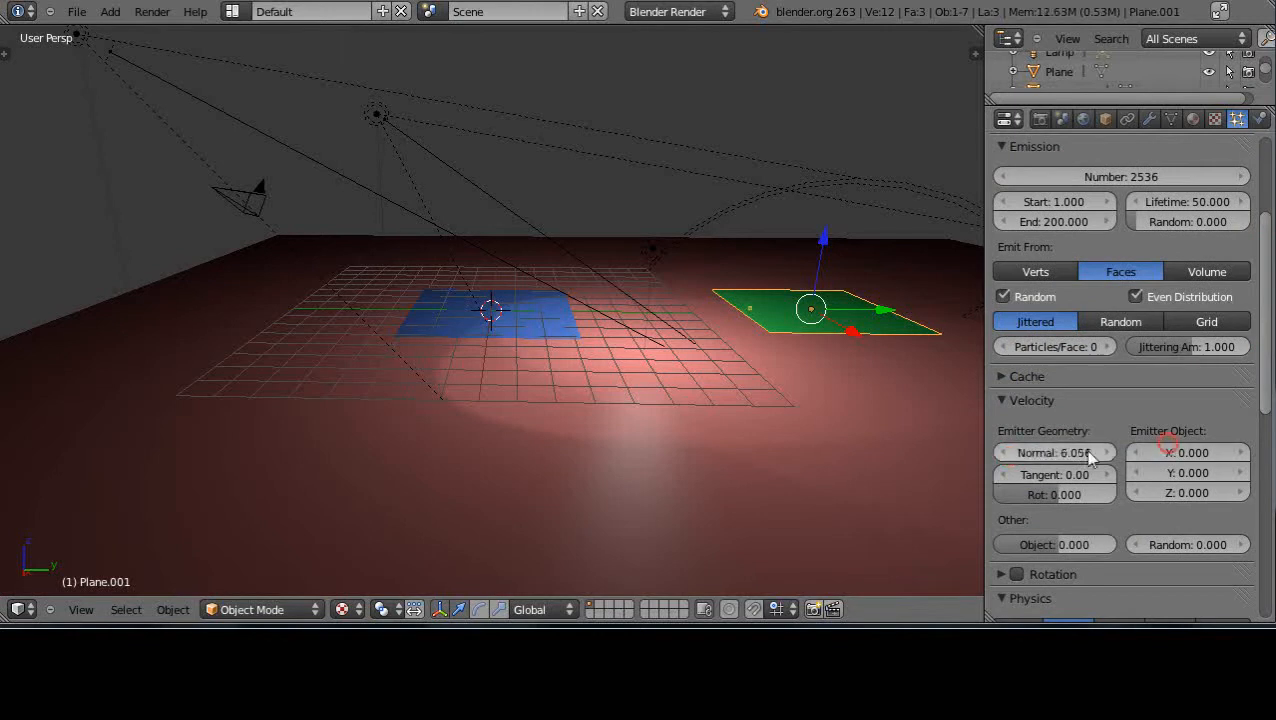
pyautogui.moveTo(1038, 458)
pyautogui.mouseDown()
pyautogui.moveTo(1025, 451)
pyautogui.moveTo(1060, 453)
pyautogui.mouseUp()
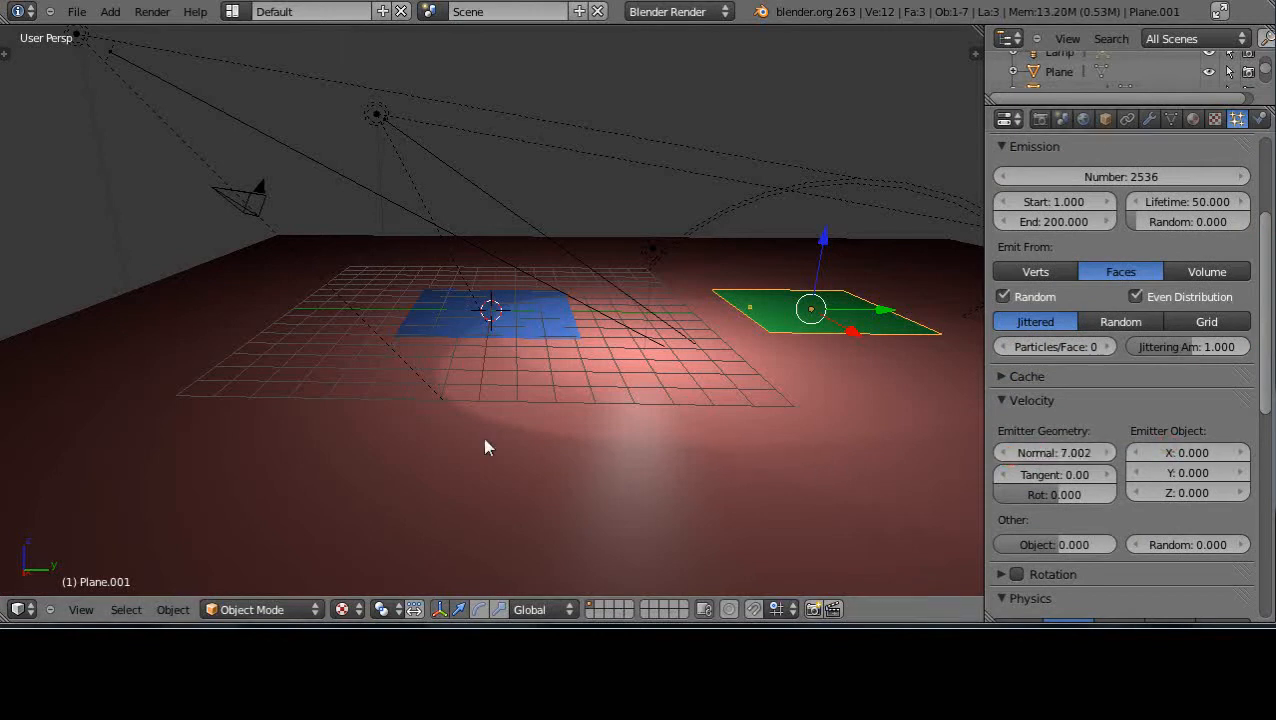
# Step: Play the animation and examine the particles emitted by the blue and green planes, selecting each plane in turn
pyautogui.click(549, 437)
pyautogui.hotkey('alt', 'a')
pyautogui.rightClick(488, 332)
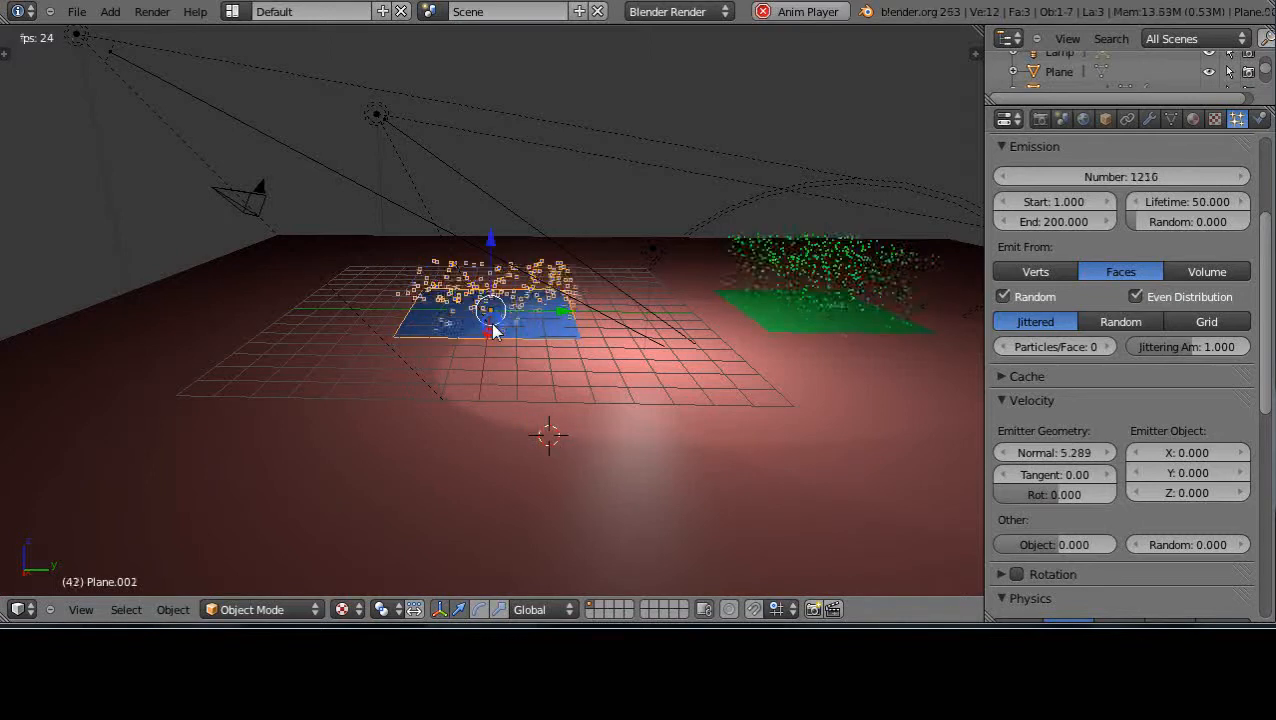
pyautogui.rightClick(841, 311)
pyautogui.rightClick(489, 312)
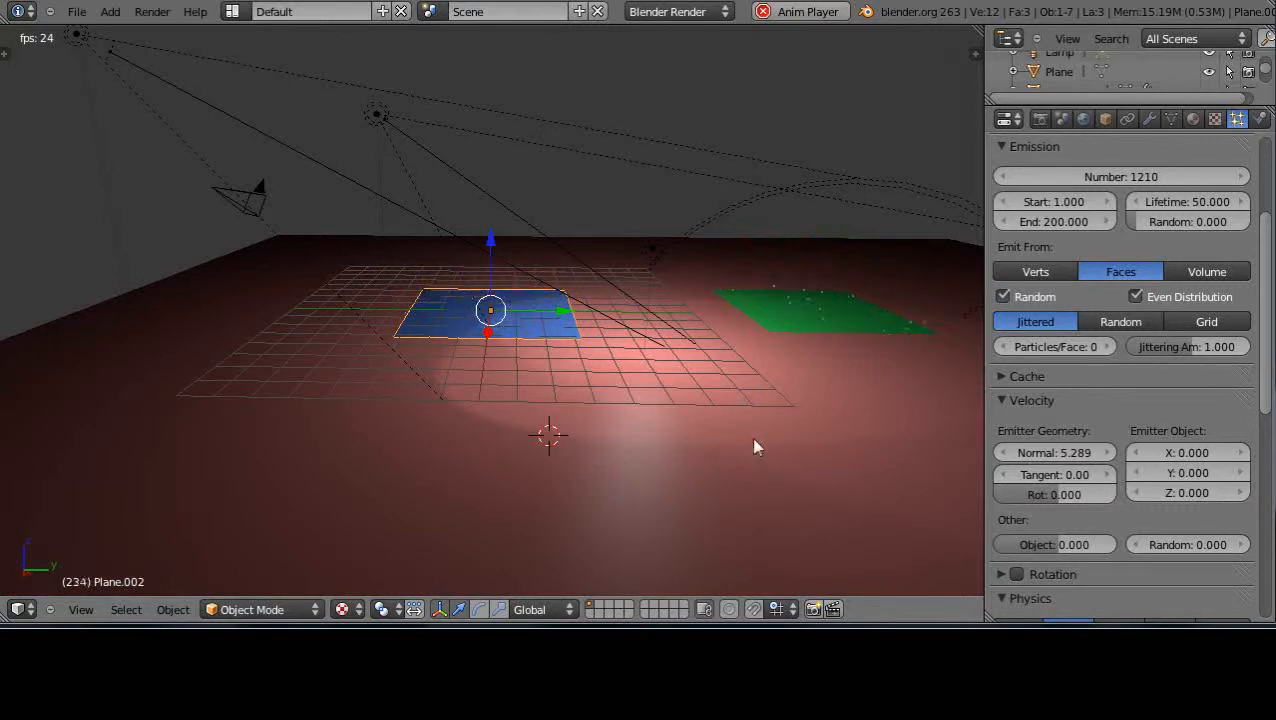
pyautogui.scroll(3, 784, 530)
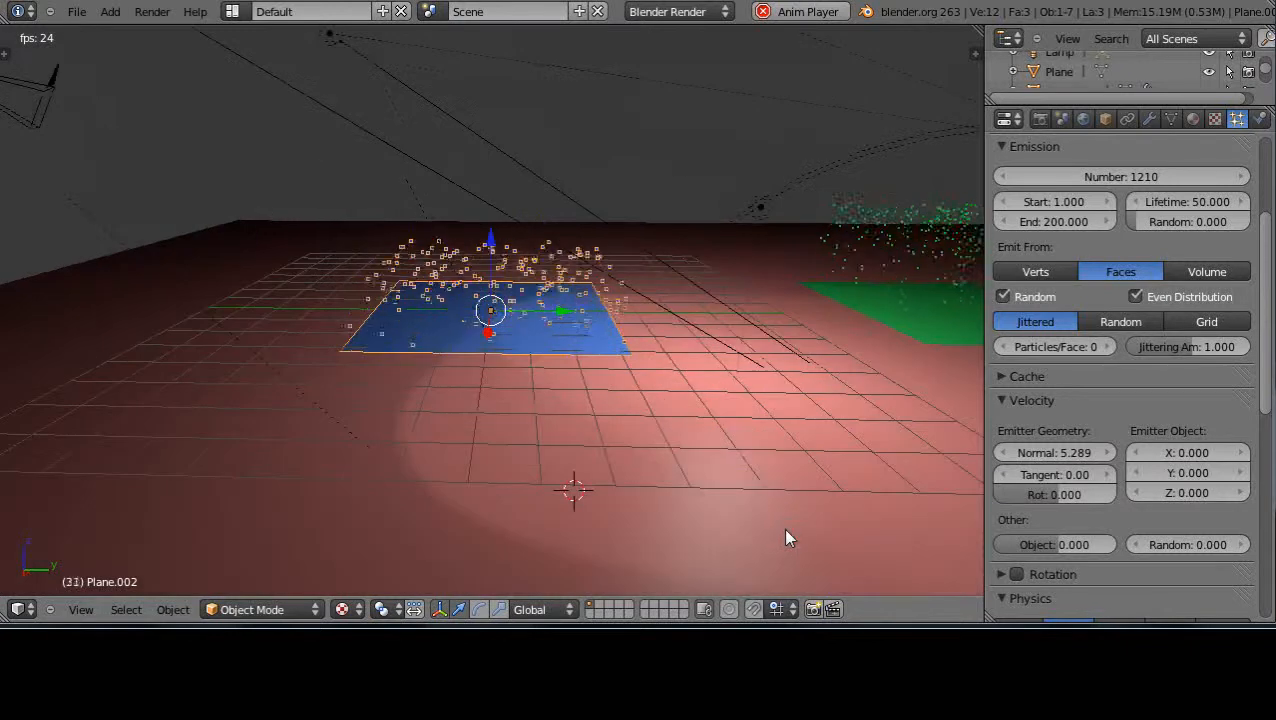
pyautogui.scroll(3, 670, 526)
pyautogui.scroll(-2, 675, 520)
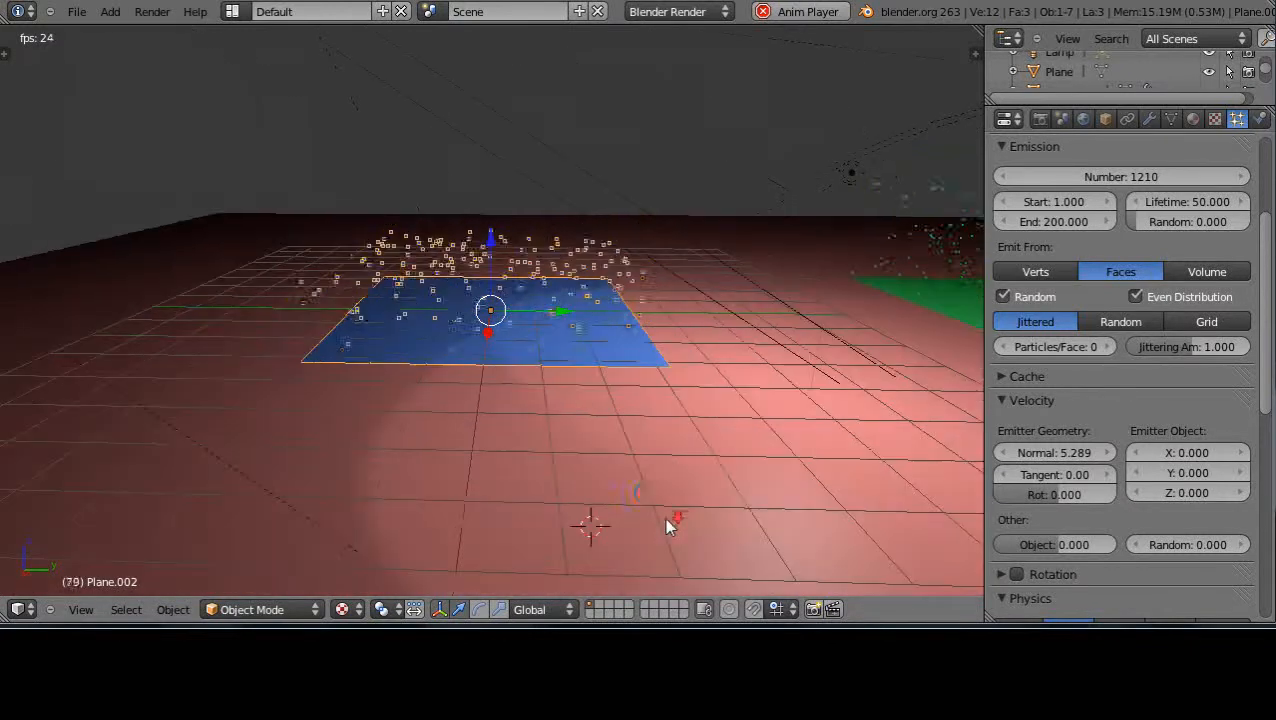
# Step: Open the physics settings of the floor plane and examine the emitted particles from above and below the floor
pyautogui.rightClick(643, 492)
pyautogui.click(1260, 119)
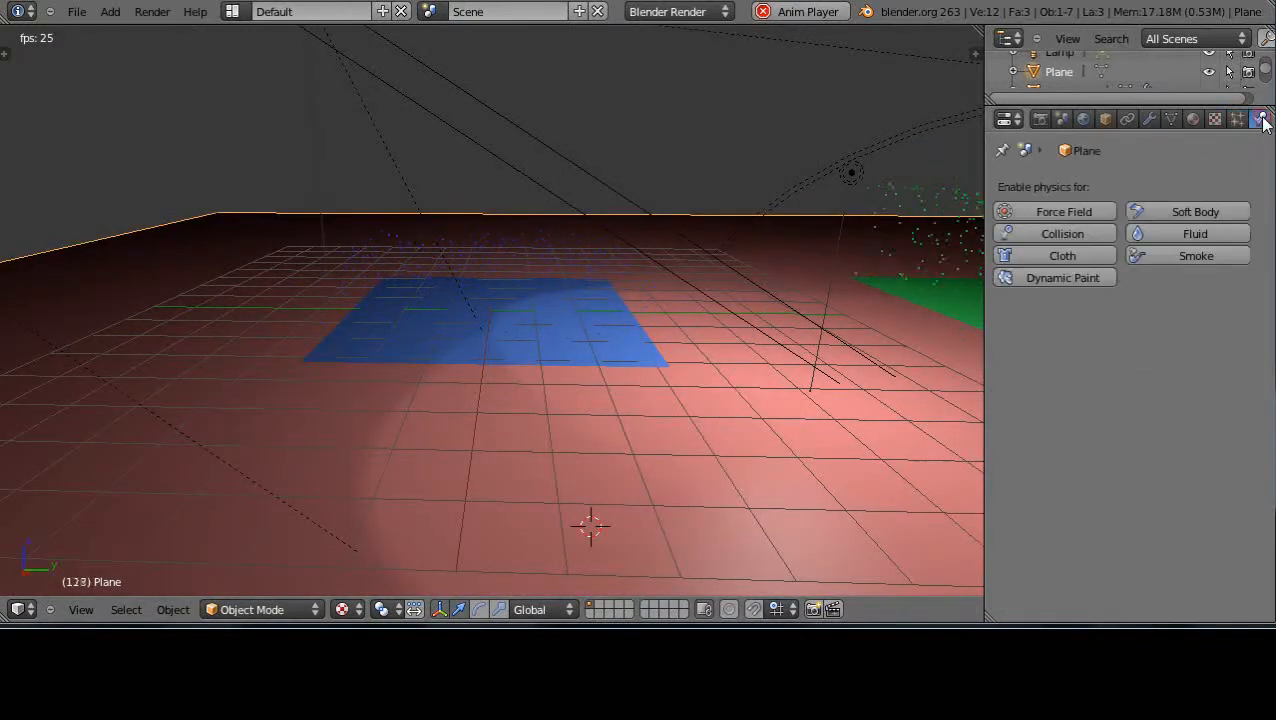
pyautogui.scroll(4, 731, 468)
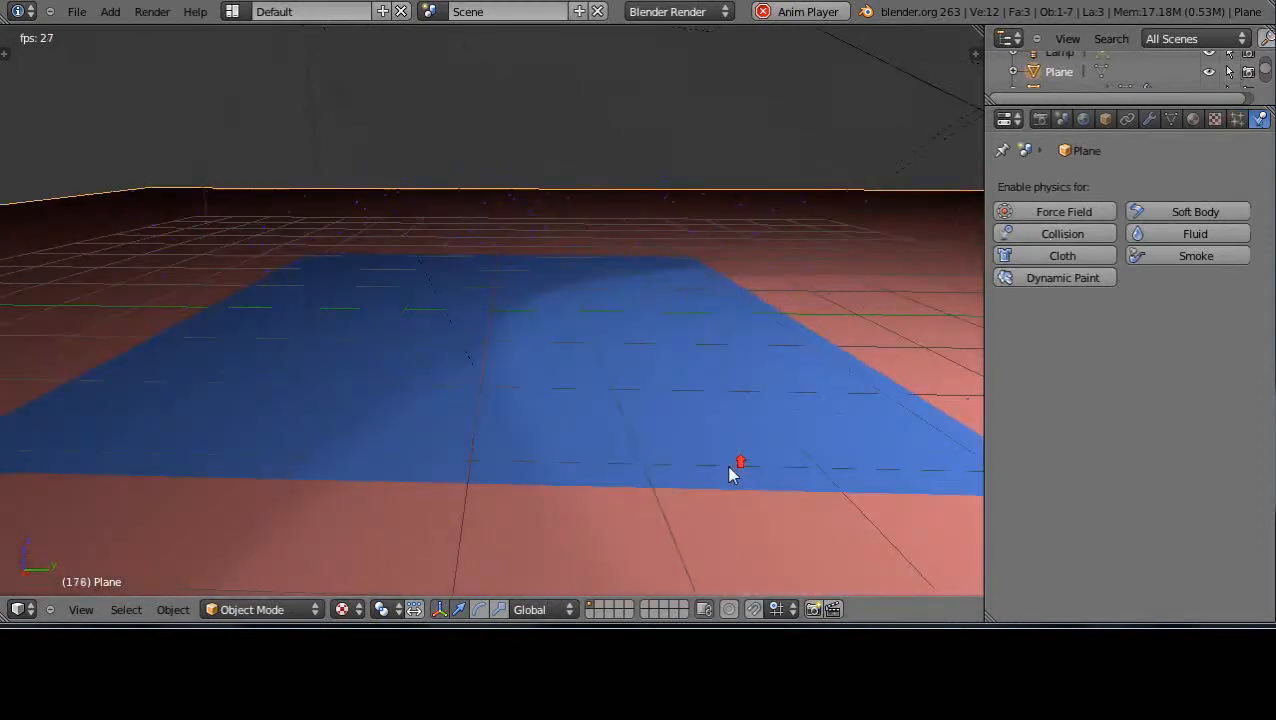
pyautogui.scroll(-3, 710, 498)
pyautogui.moveTo(704, 501); pyautogui.dragTo(758, 444, button='middle')
pyautogui.scroll(-4, 704, 462)
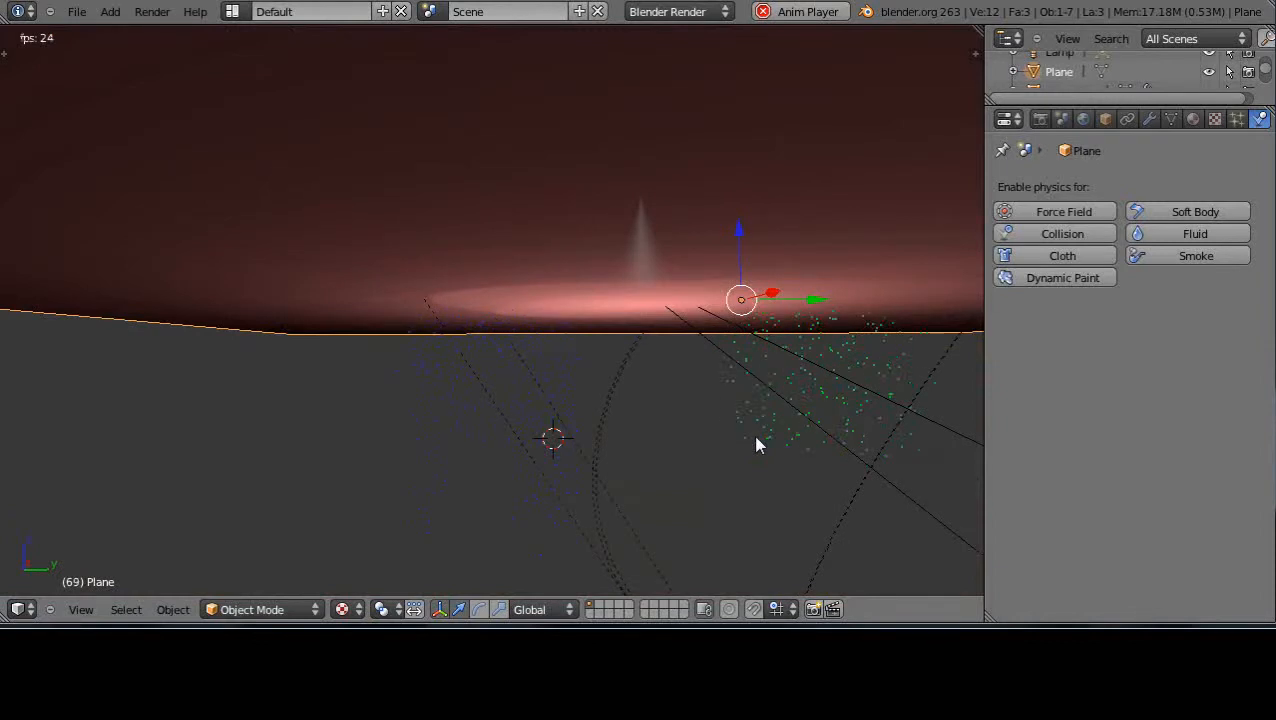
pyautogui.moveTo(758, 441); pyautogui.dragTo(770, 491, button='middle')
pyautogui.scroll(4, 680, 478)
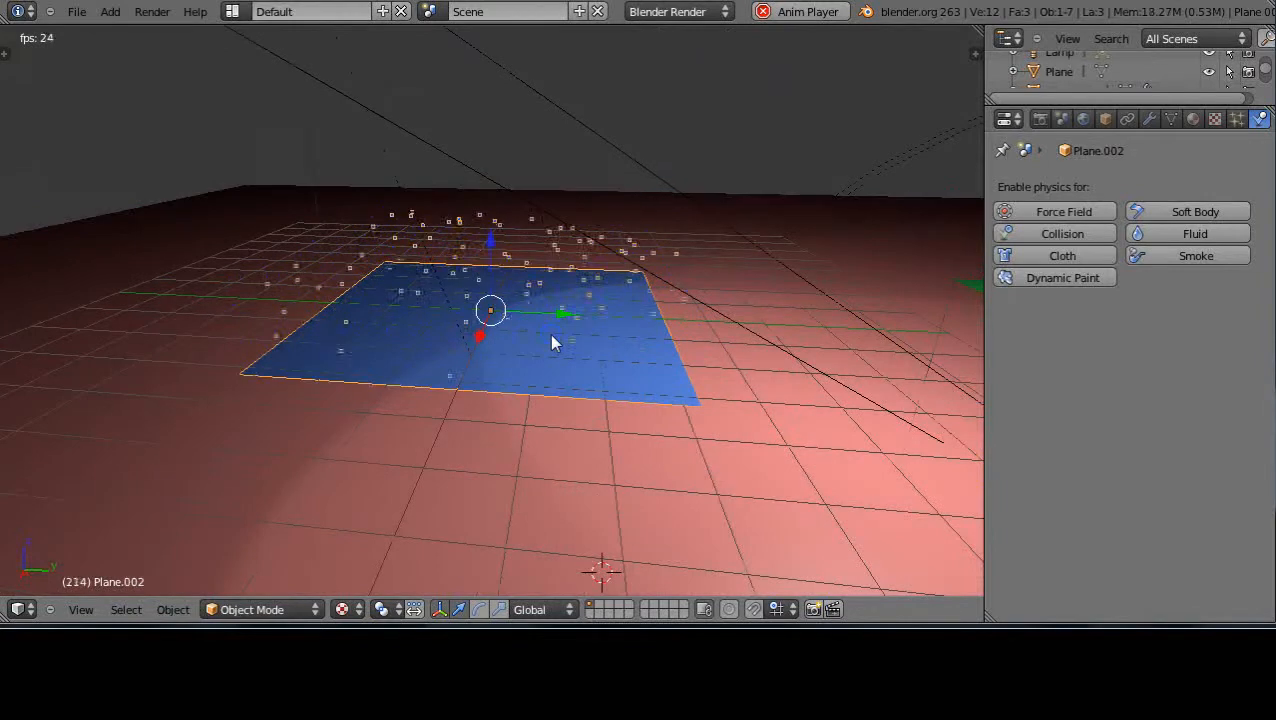
# Step: Enable Collision physics on the large floor plane
pyautogui.rightClick(541, 292)
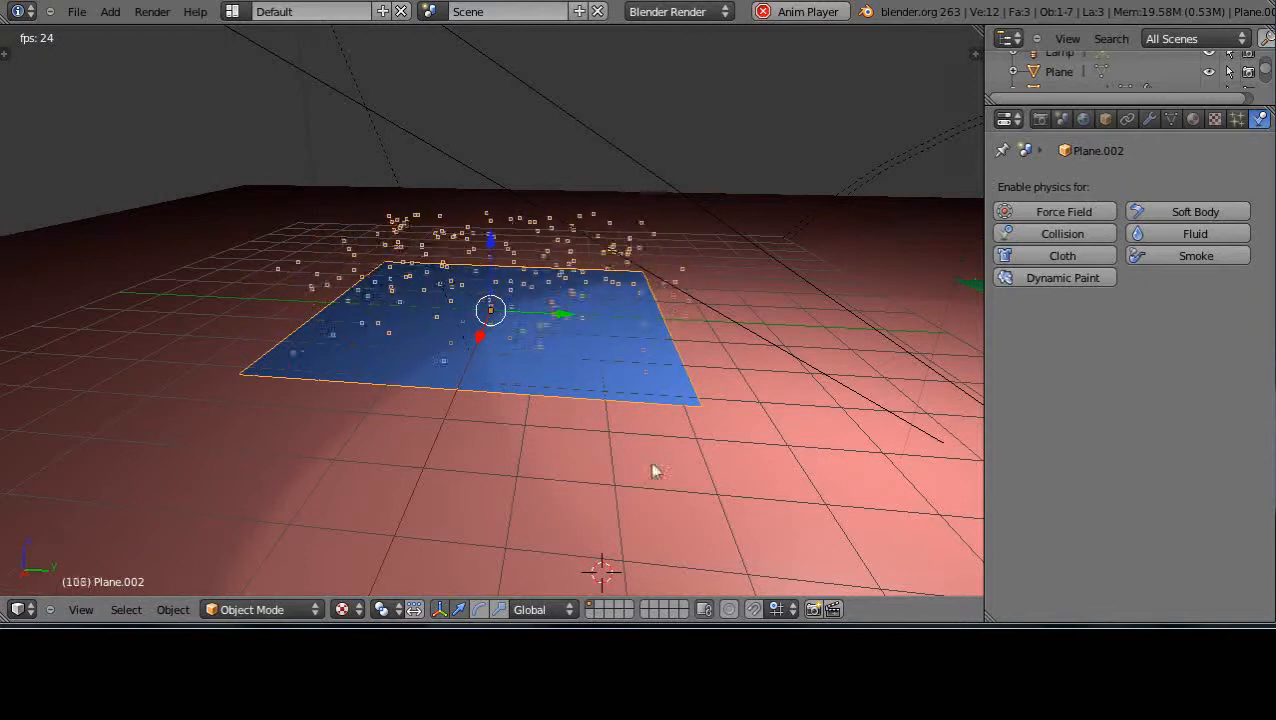
pyautogui.moveTo(786, 484); pyautogui.dragTo(629, 450, button='middle')
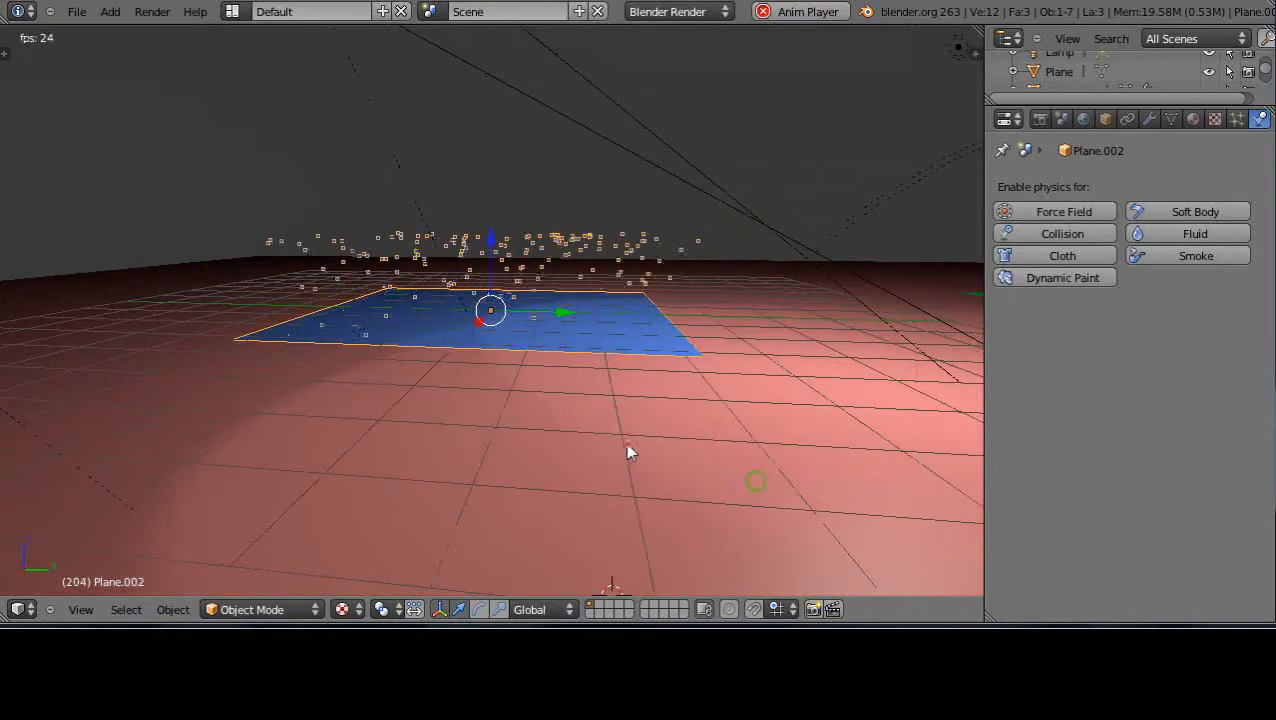
pyautogui.rightClick(629, 450)
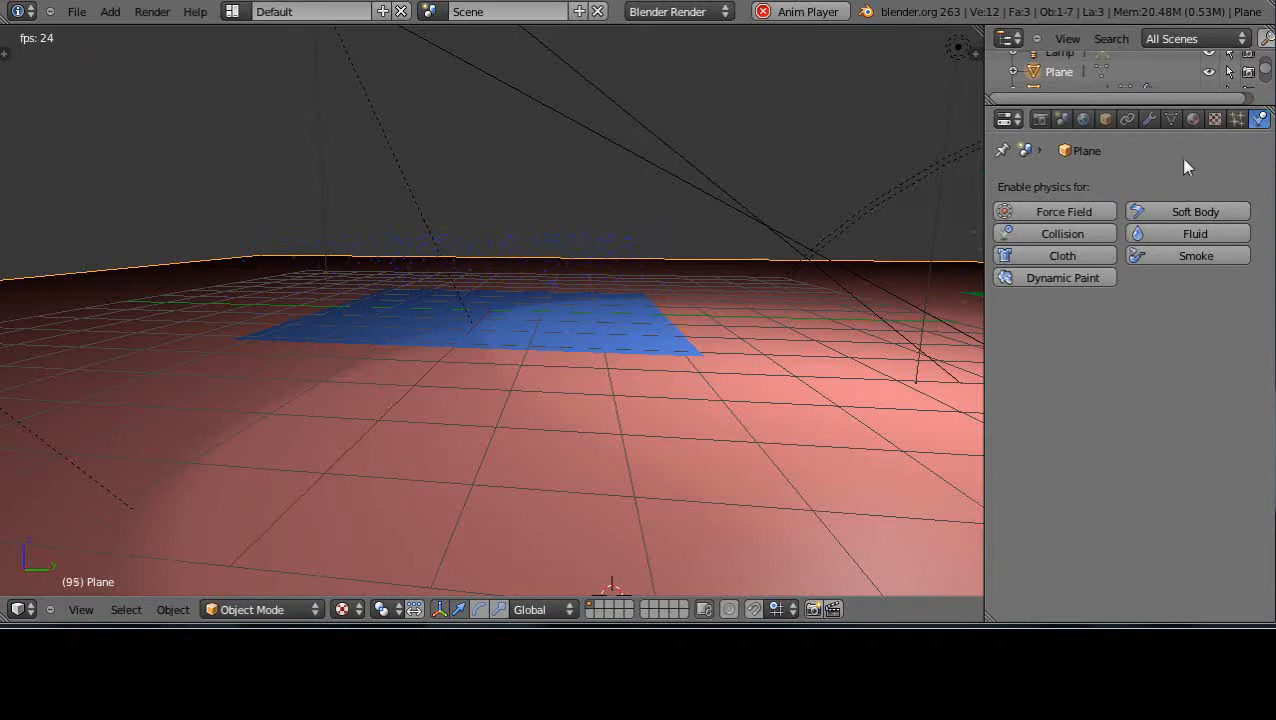
pyautogui.click(1060, 234)
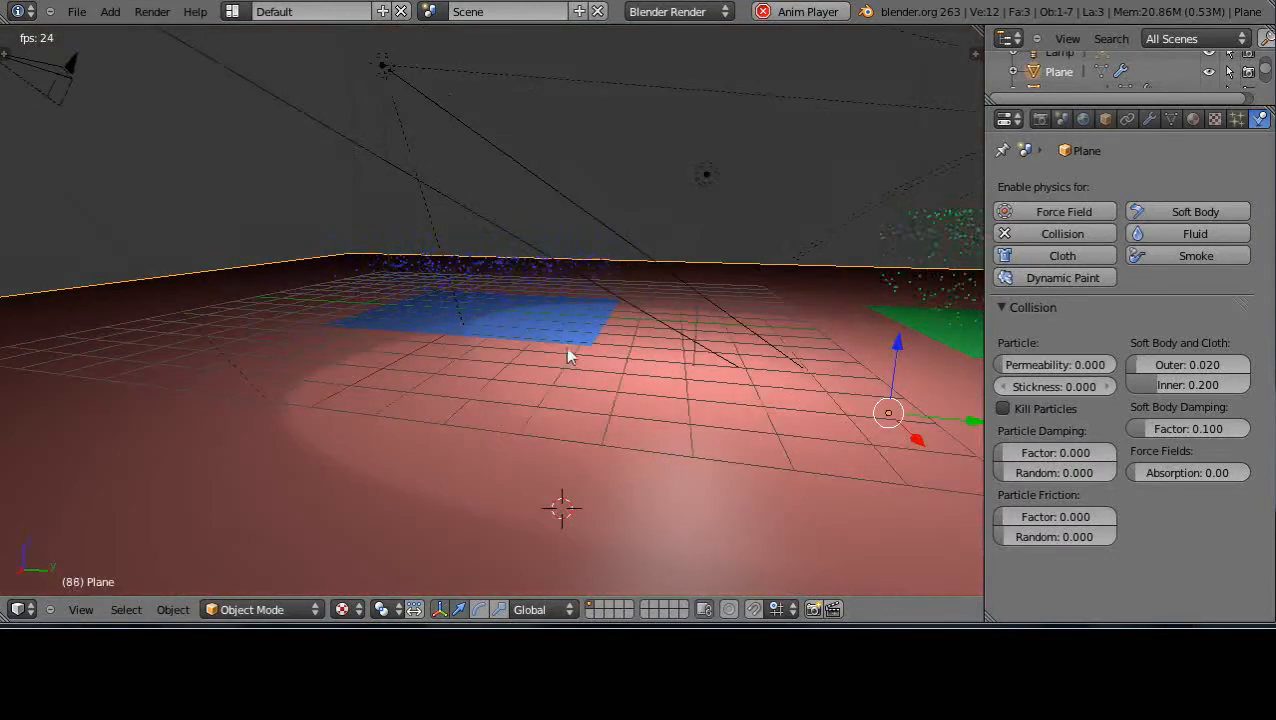
# Step: Move the blue plane along the positive X axis, past the nearest edge of the grid
pyautogui.moveTo(505, 287); pyautogui.dragTo(684, 319, button='middle')
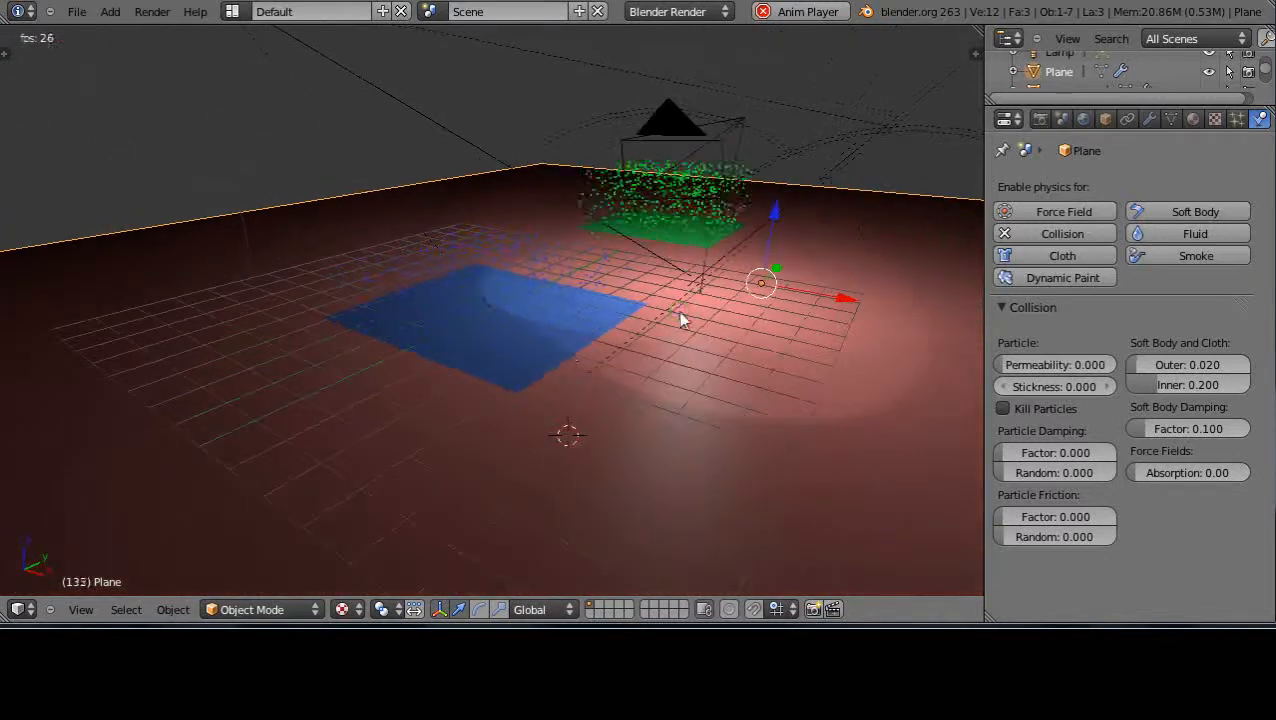
pyautogui.rightClick(425, 330)
pyautogui.moveTo(546, 327); pyautogui.dragTo(766, 390)
pyautogui.moveTo(726, 350); pyautogui.dragTo(816, 392)
pyautogui.moveTo(816, 392); pyautogui.dragTo(533, 375, button='middle')
pyautogui.scroll(5, 572, 370)
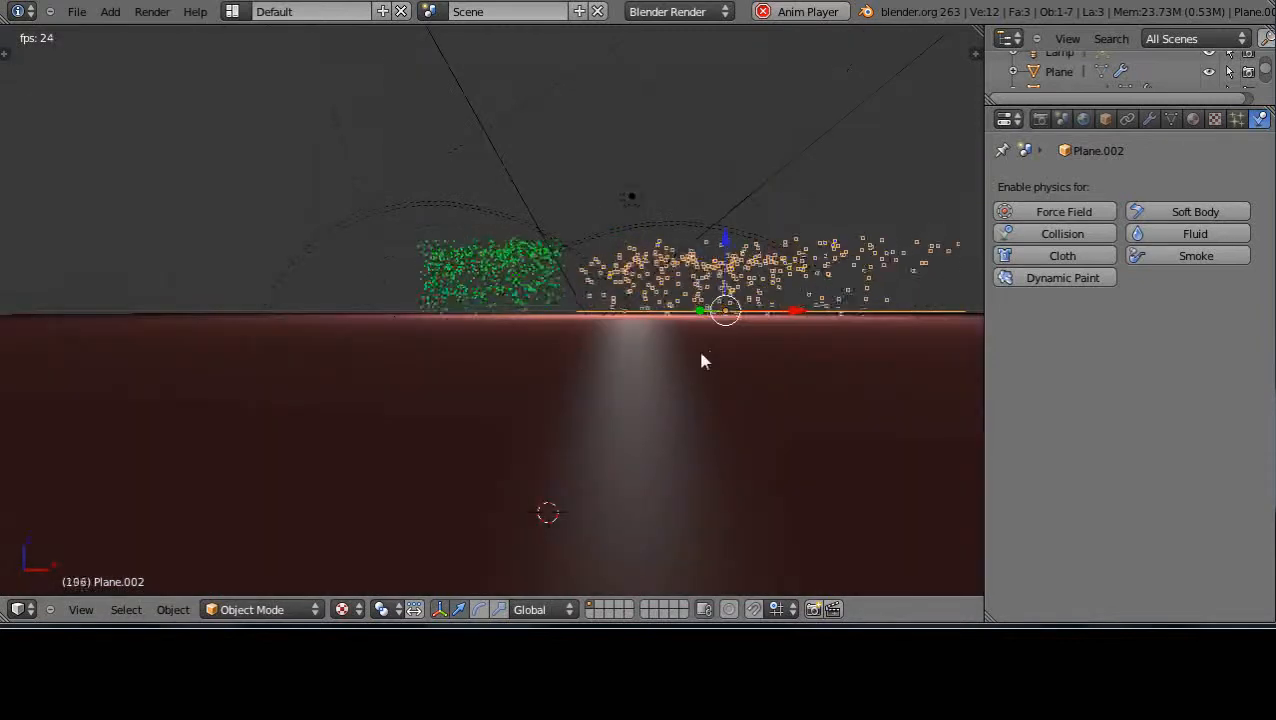
# Step: Place the 3D cursor above the blue plane in the side view and add an Empty there
pyautogui.click(721, 150)
pyautogui.press('KP_3')
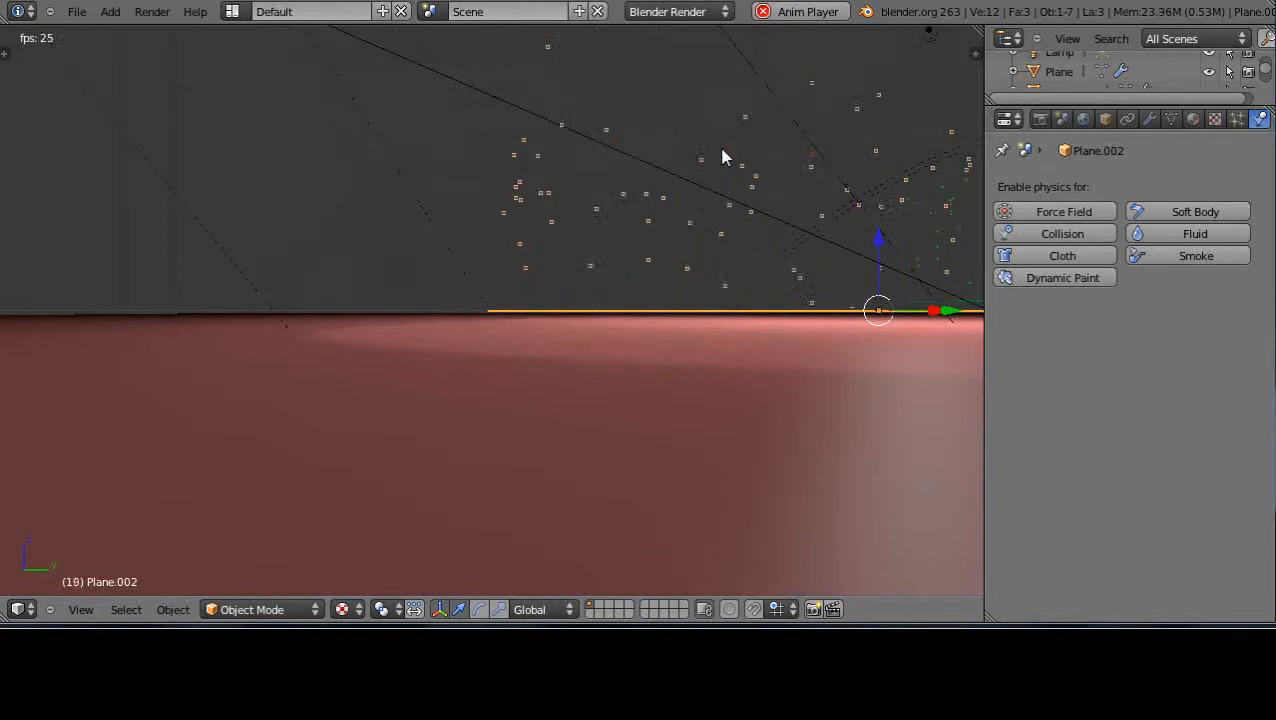
pyautogui.scroll(-4, 752, 236)
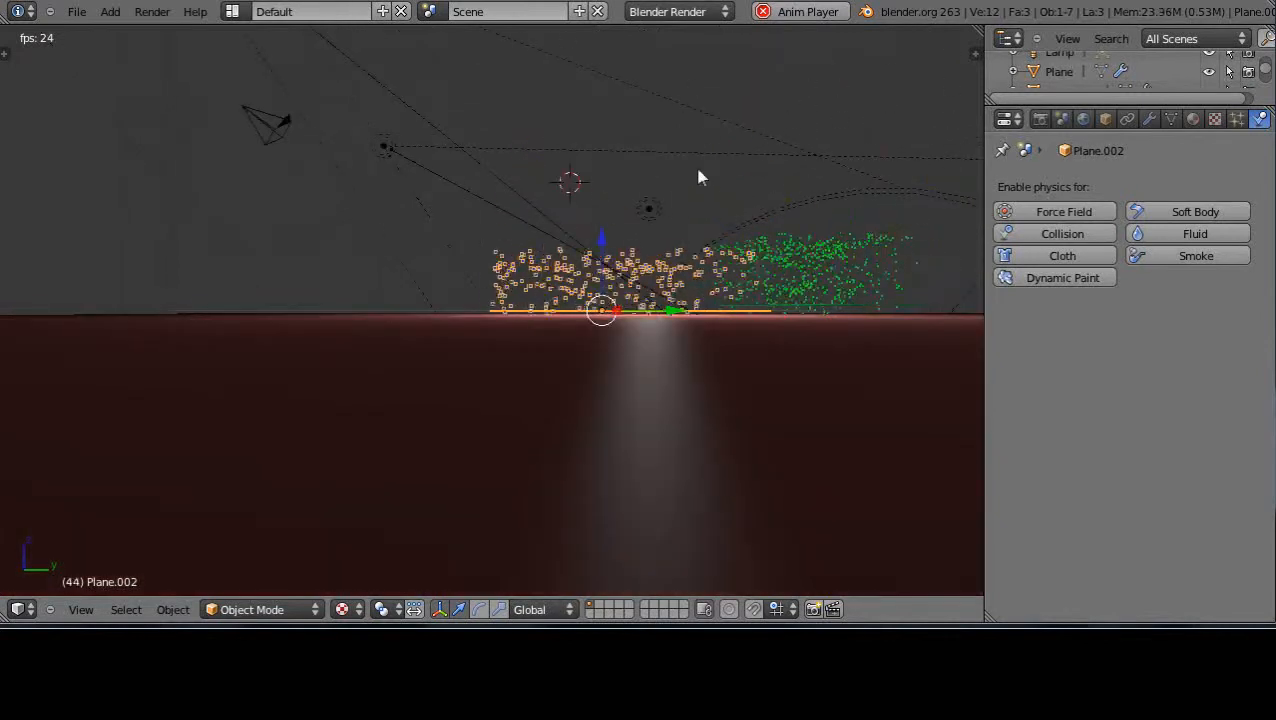
pyautogui.click(600, 177)
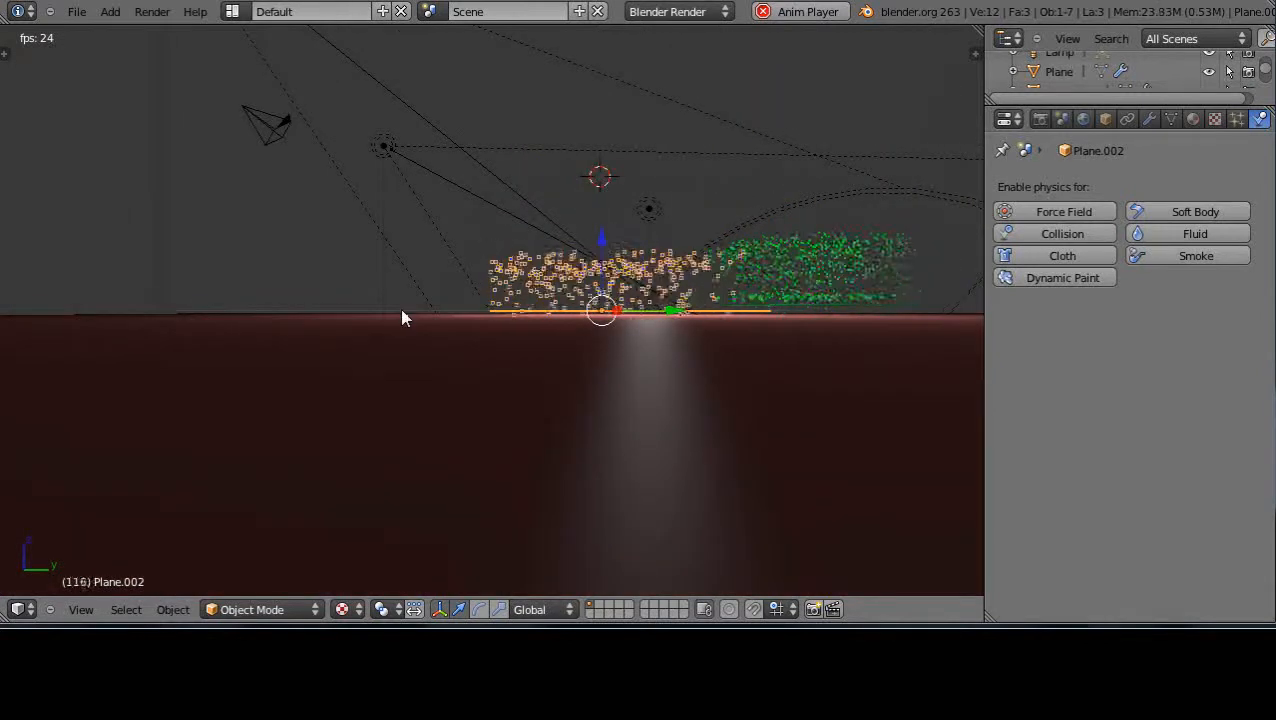
pyautogui.hotkey('shift', 'a')
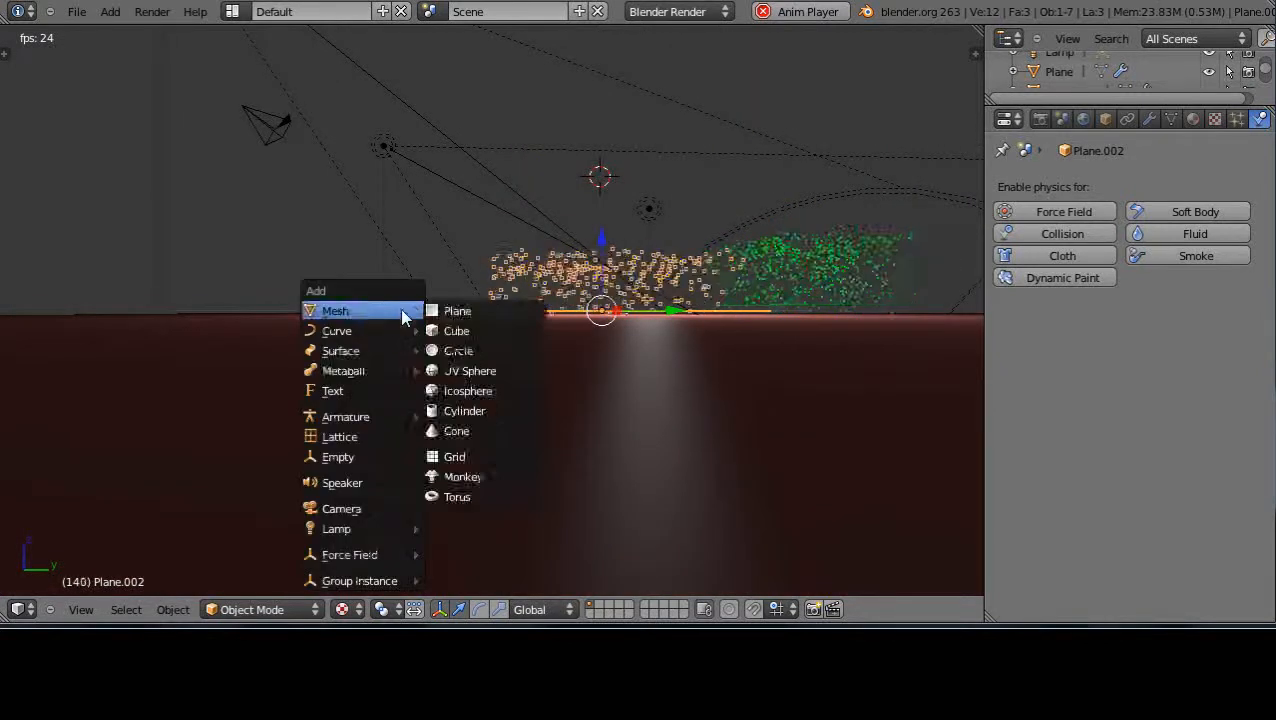
pyautogui.click(359, 457)
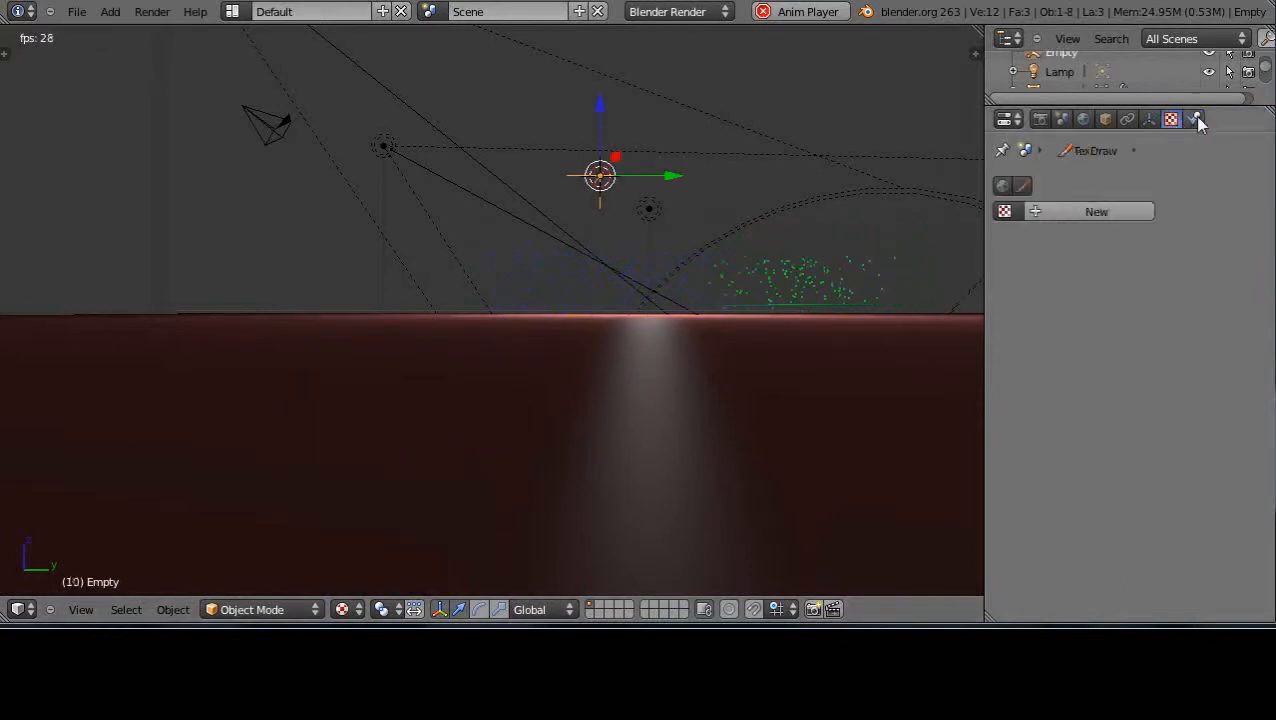
# Step: Add a force field to the Empty with type Vortex and shape Point
pyautogui.click(1056, 215)
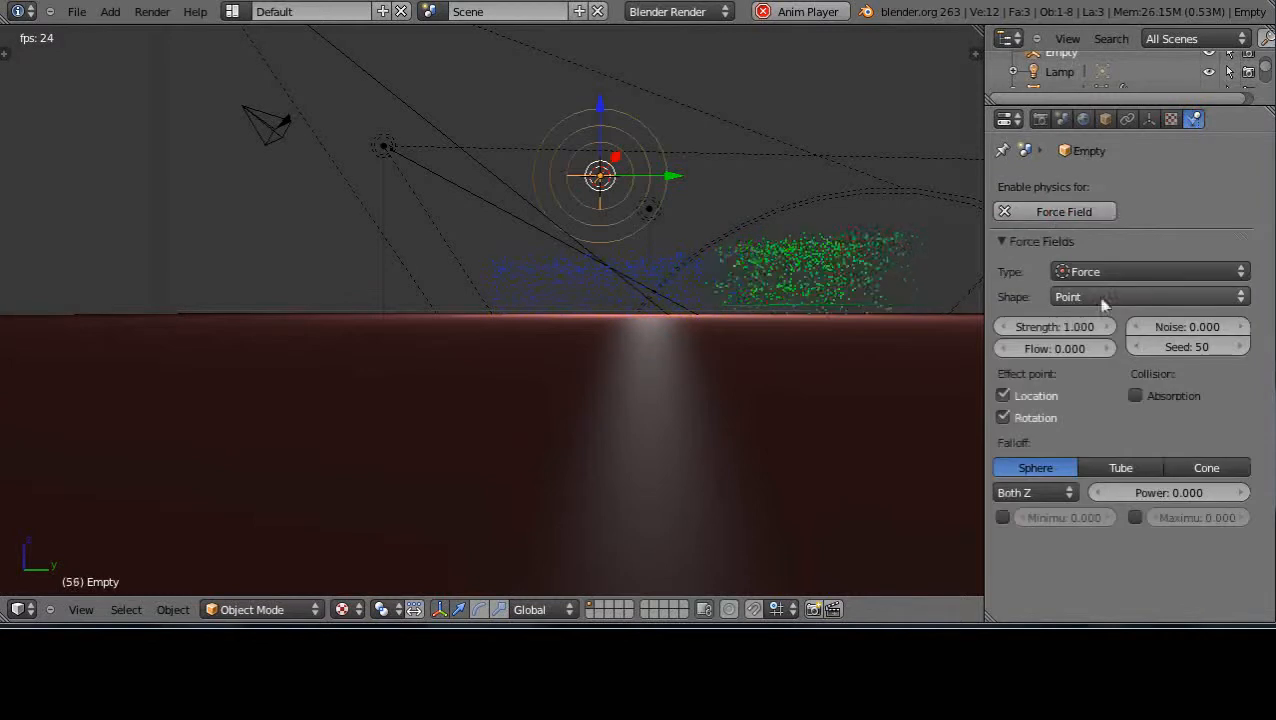
pyautogui.click(1188, 297)
pyautogui.click(1128, 276)
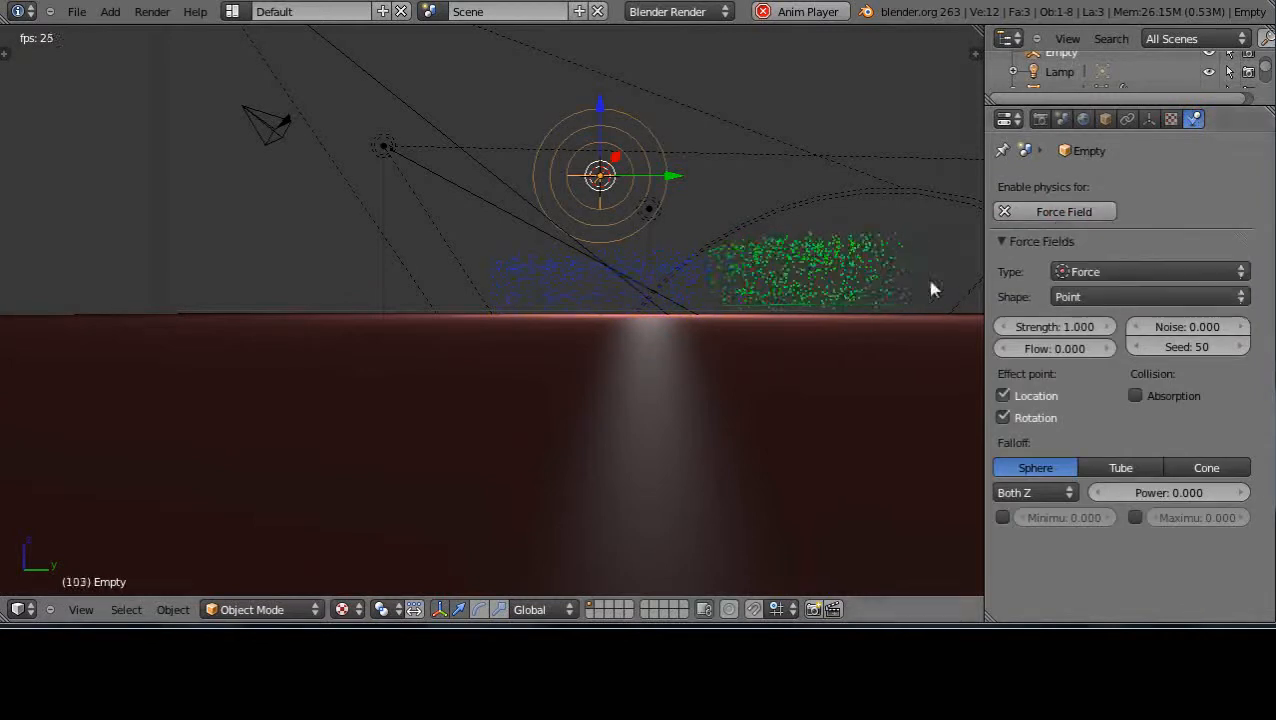
pyautogui.click(1238, 271)
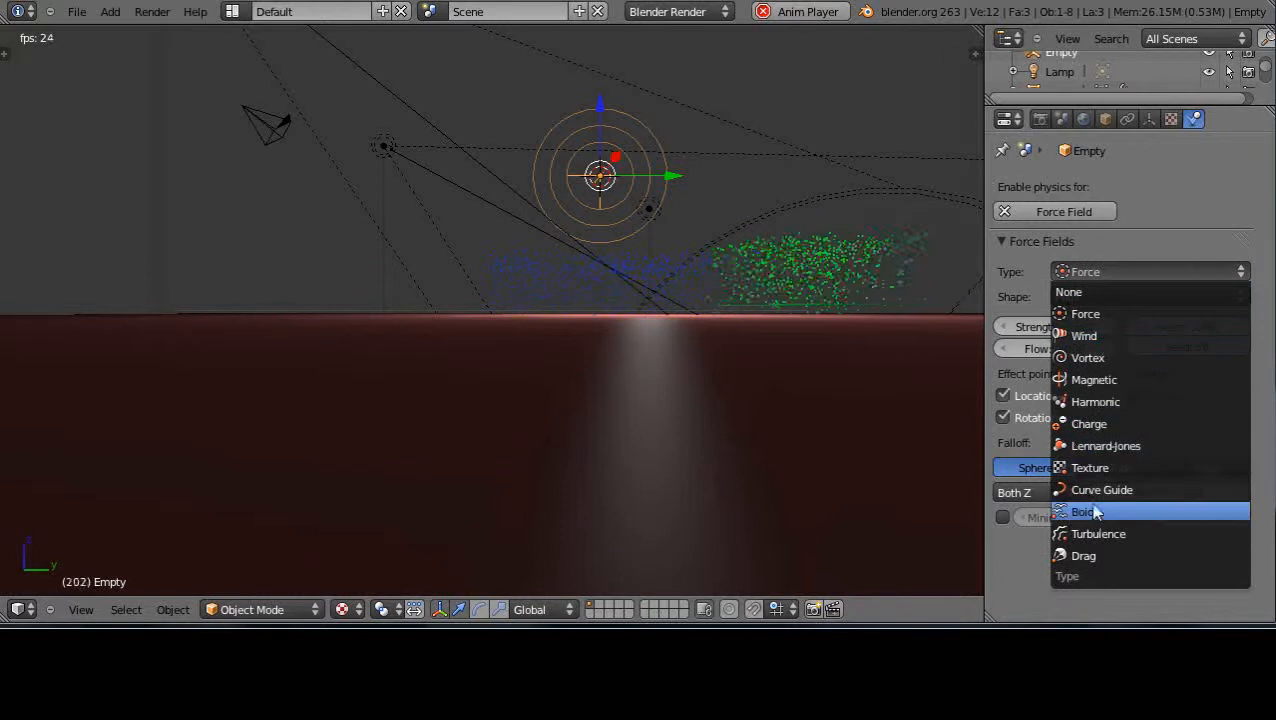
pyautogui.click(1089, 357)
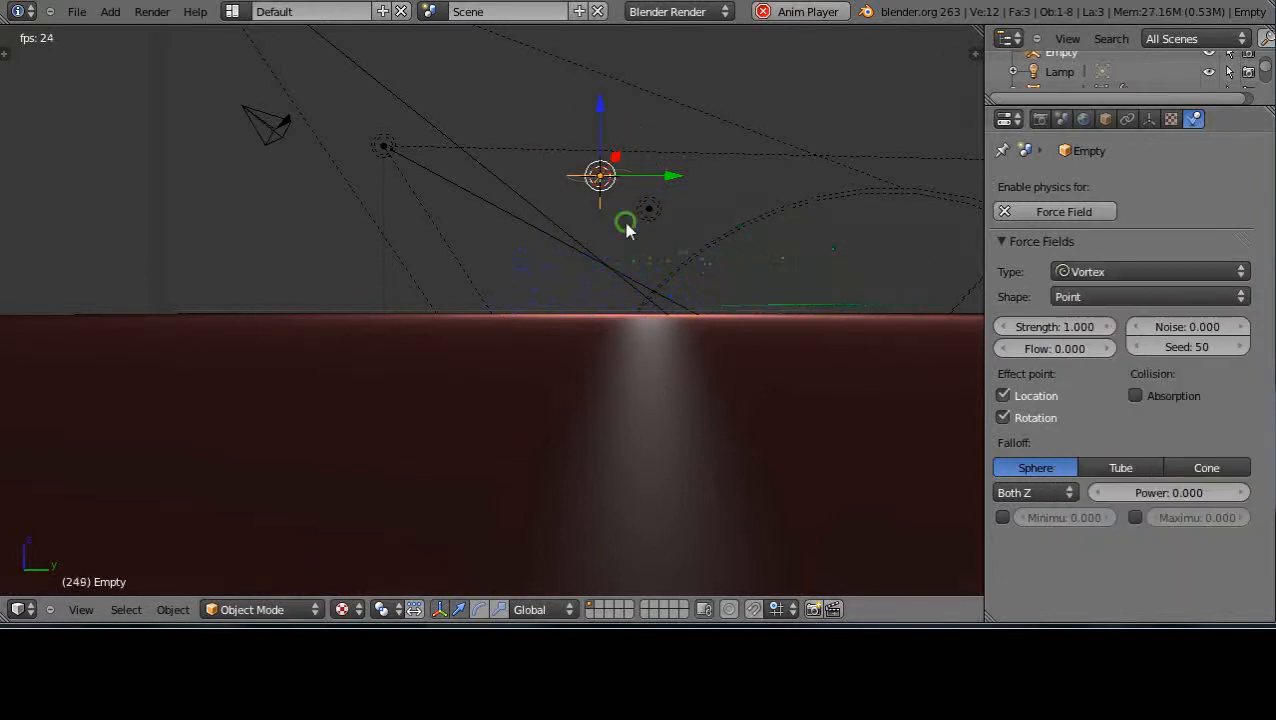
# Step: Examine how the vortex affects the particles in perspective and from above, with the blue plane selected
pyautogui.moveTo(625, 230); pyautogui.dragTo(672, 507, button='middle')
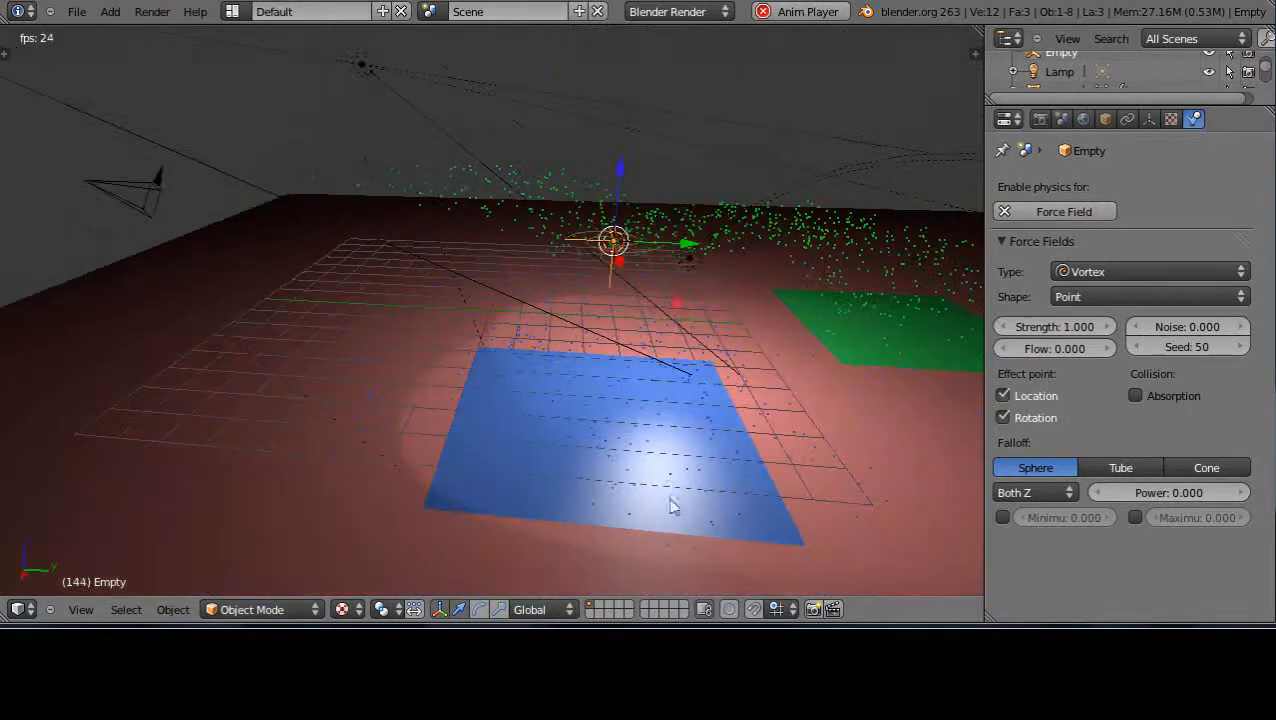
pyautogui.rightClick(672, 507)
pyautogui.moveTo(877, 524); pyautogui.dragTo(780, 528, button='middle')
pyautogui.press('KP_7')
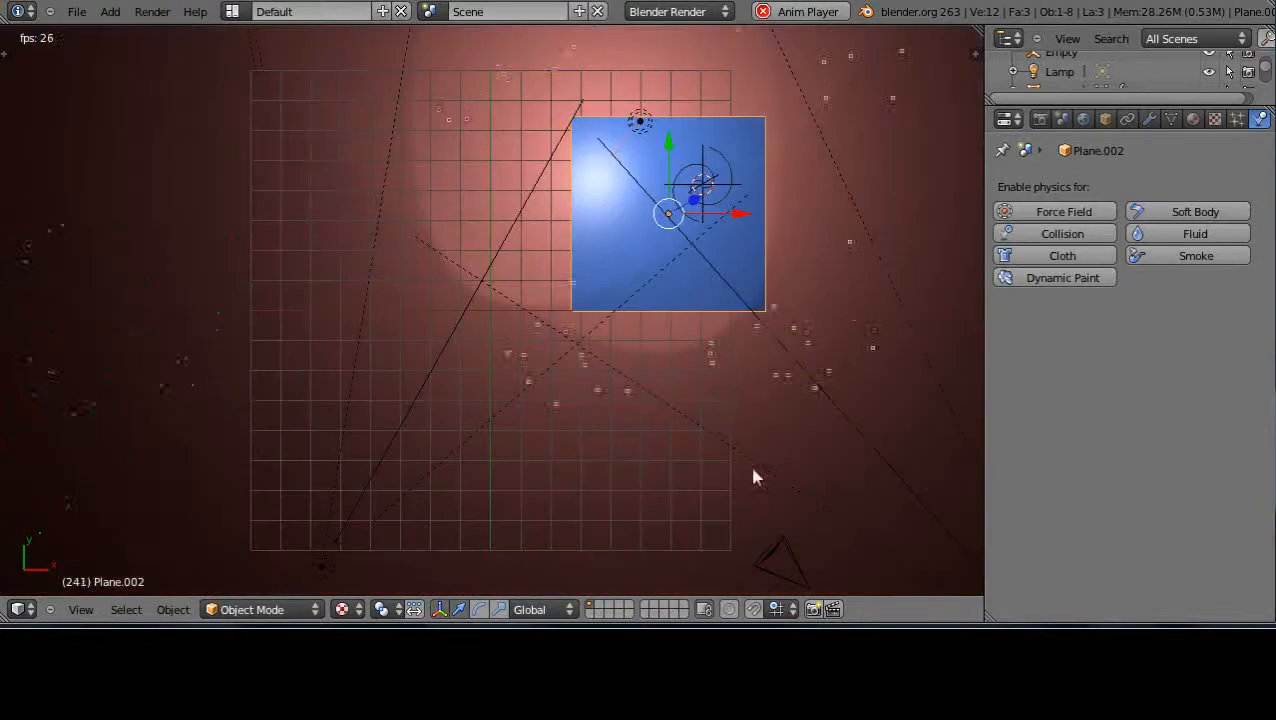
pyautogui.press('KP_0')
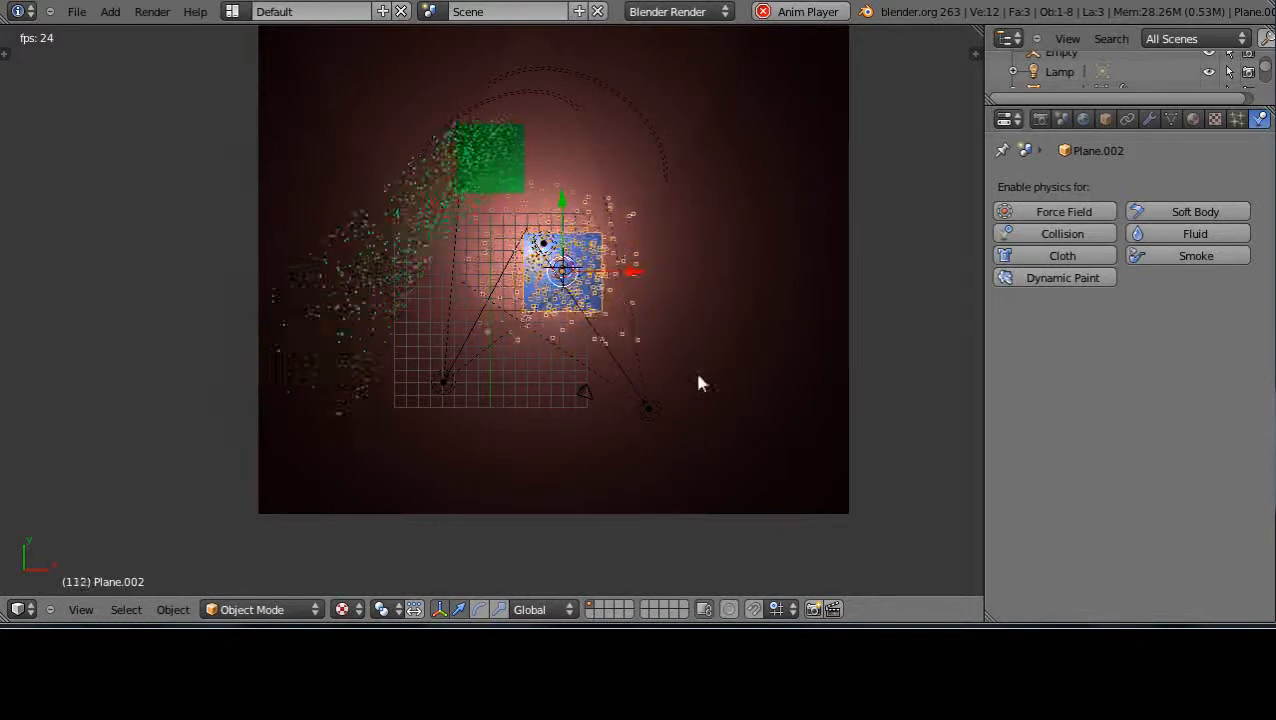
pyautogui.scroll(4, 676, 385)
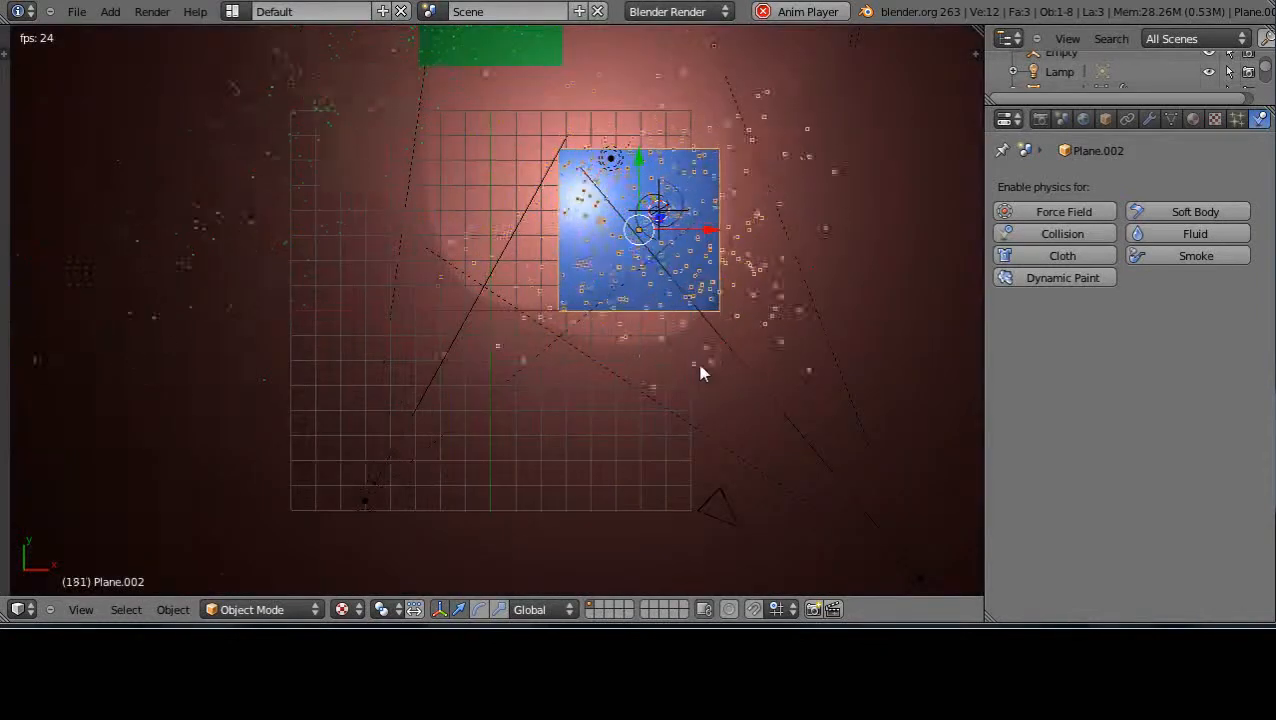
pyautogui.scroll(-2, 705, 360)
pyautogui.scroll(-1, 706, 335)
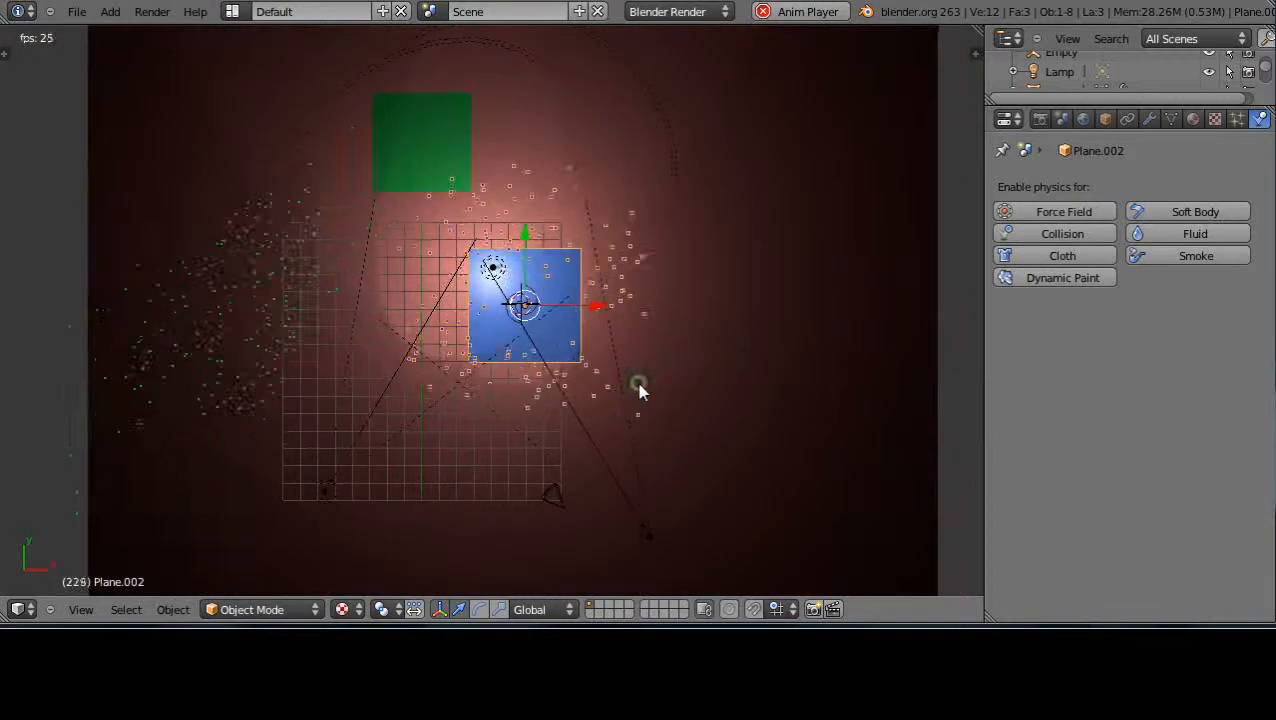
pyautogui.scroll(3, 650, 376)
pyautogui.scroll(-3, 672, 370)
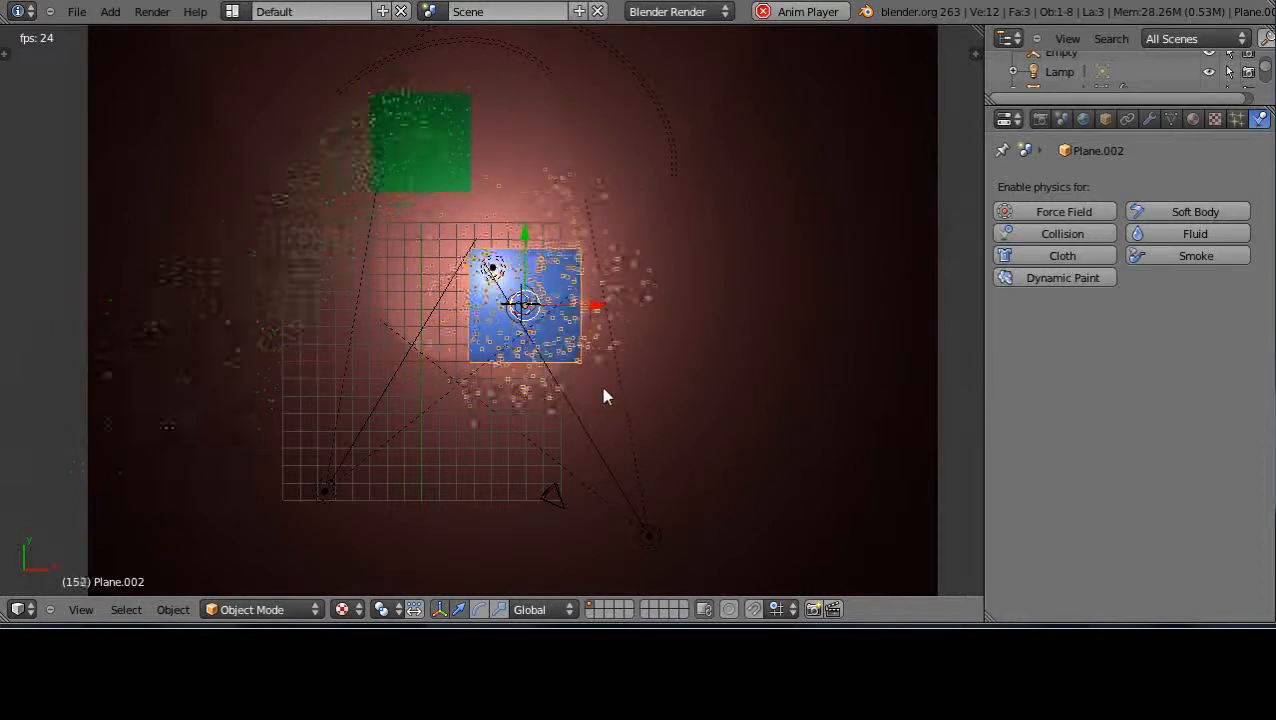
# Step: Move the green plane to the second layer and display that layer together with the first
pyautogui.rightClick(429, 146)
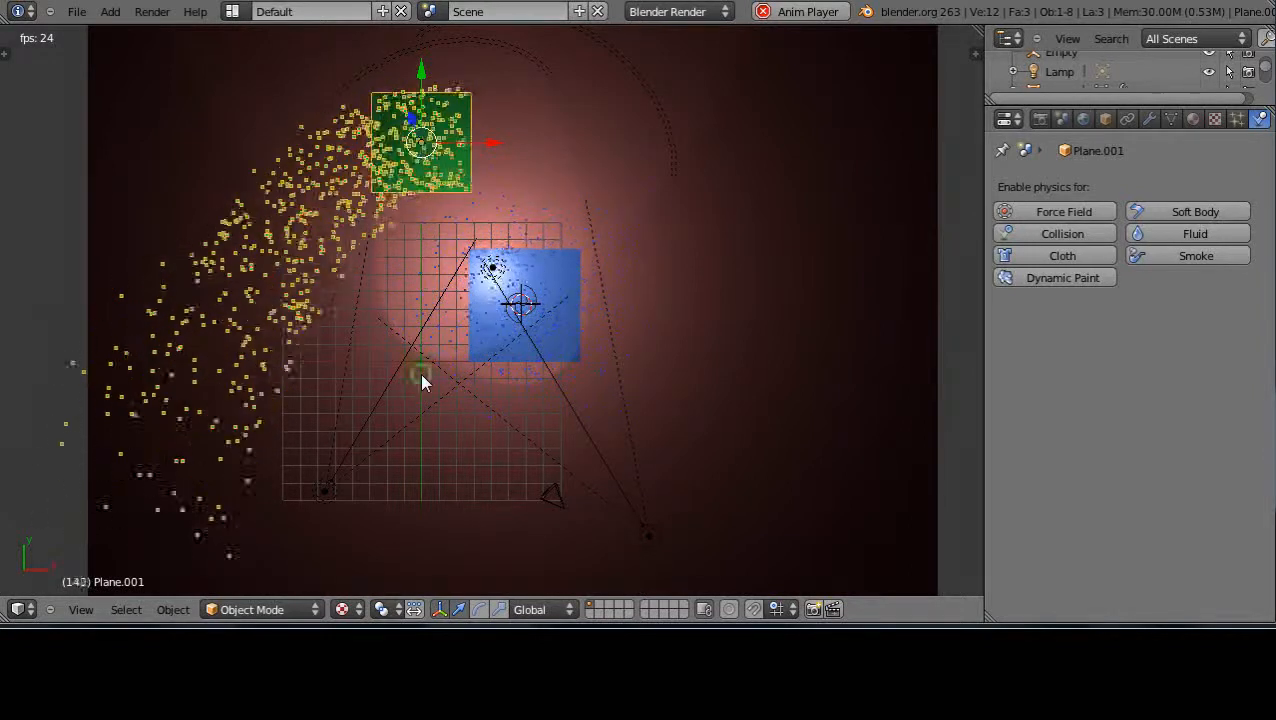
pyautogui.moveTo(421, 373); pyautogui.dragTo(432, 299, button='middle')
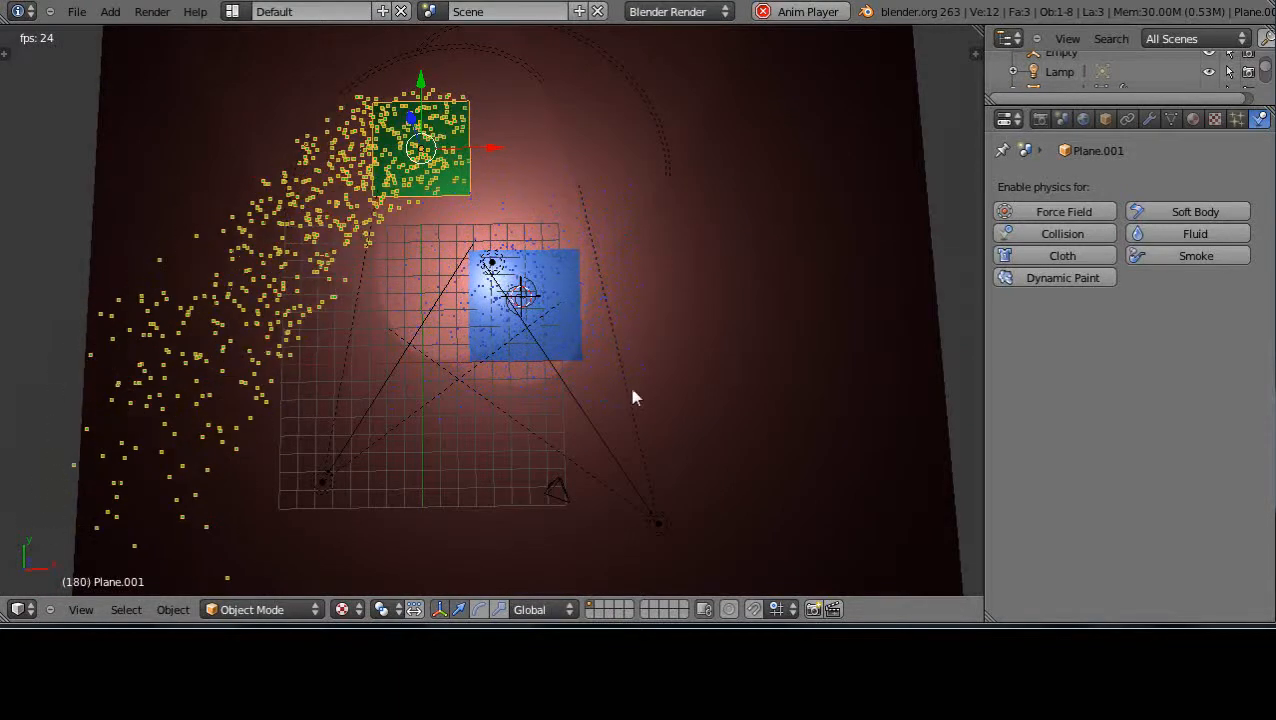
pyautogui.press('m')
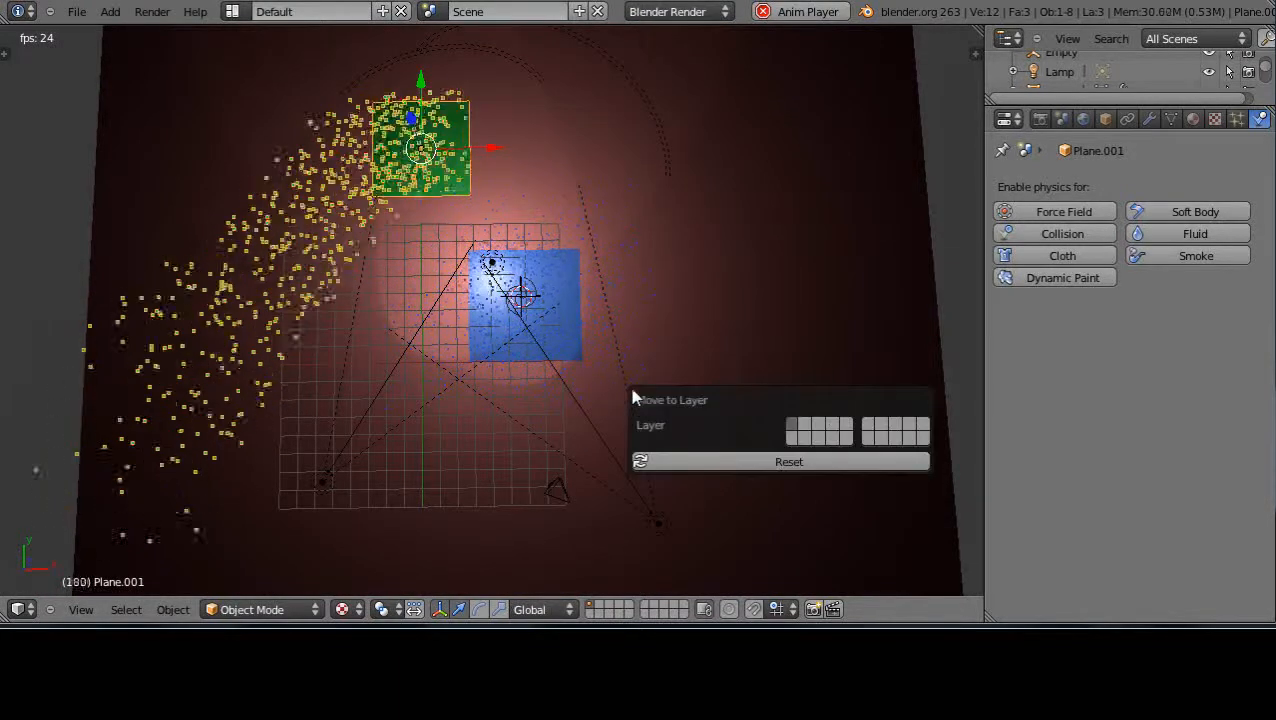
pyautogui.click(805, 428)
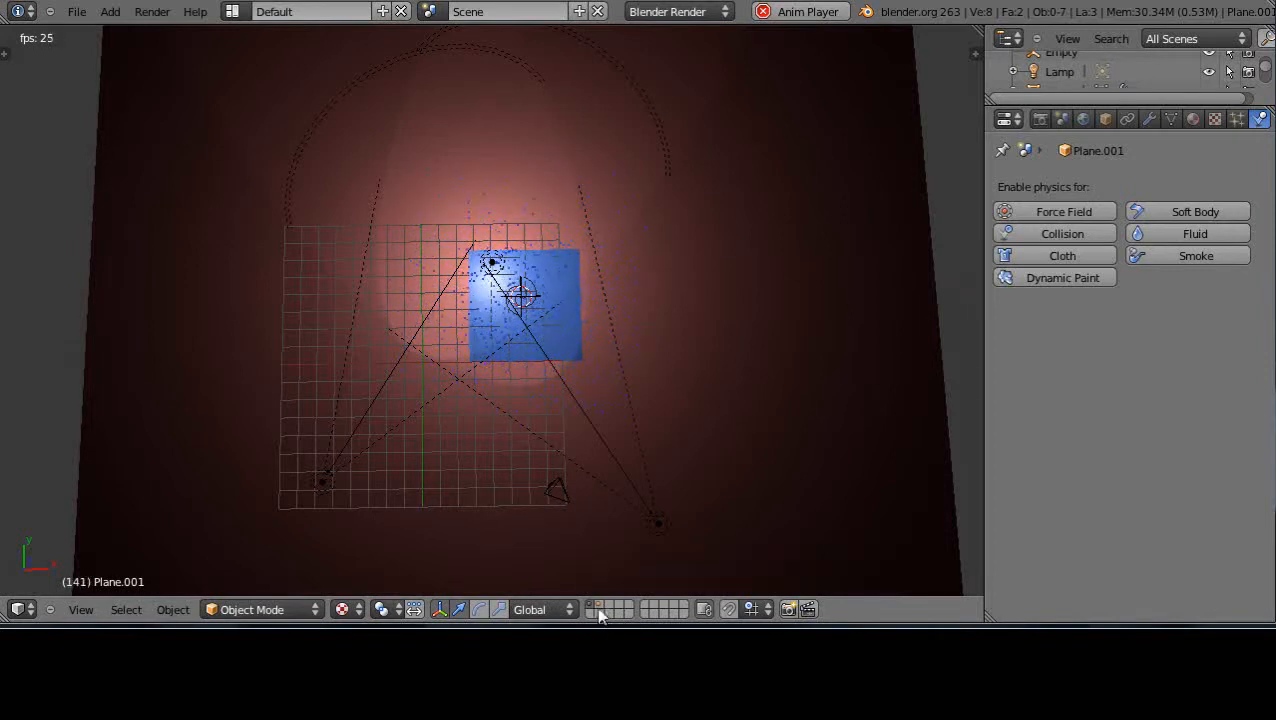
pyautogui.rightClick(541, 330)
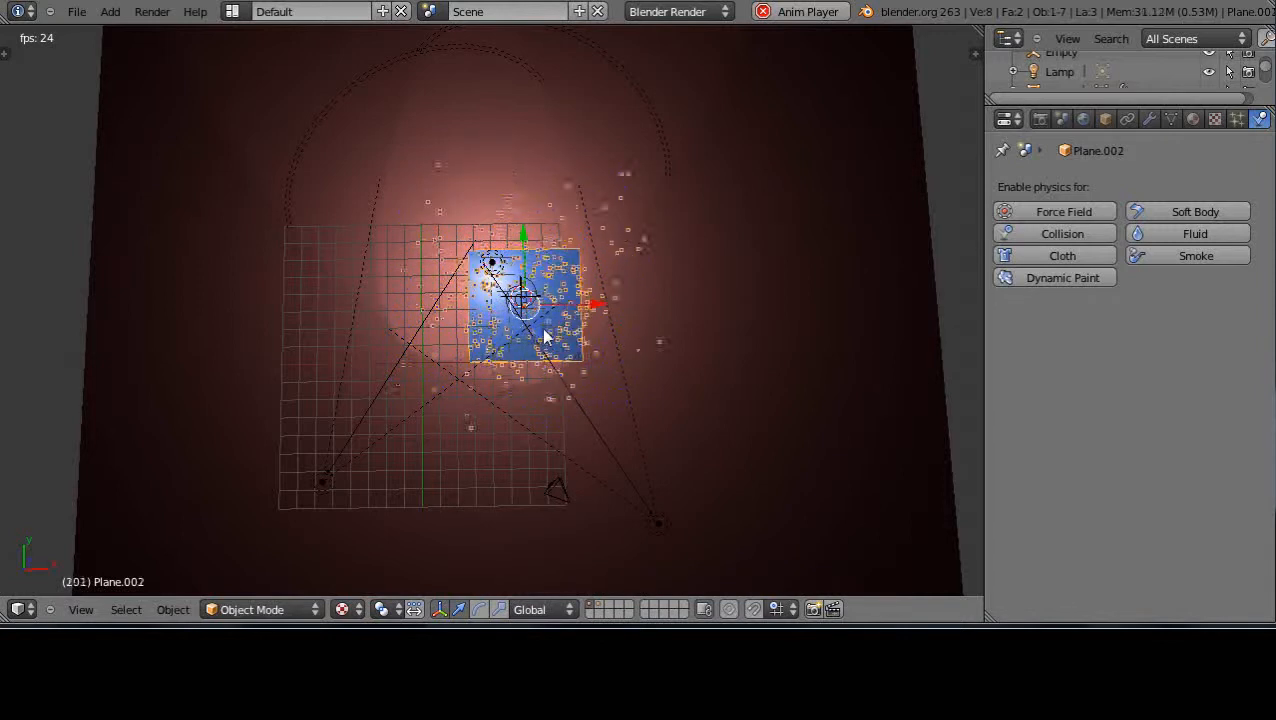
pyautogui.keyDown('shift'); pyautogui.click(599, 605); pyautogui.keyUp('shift')
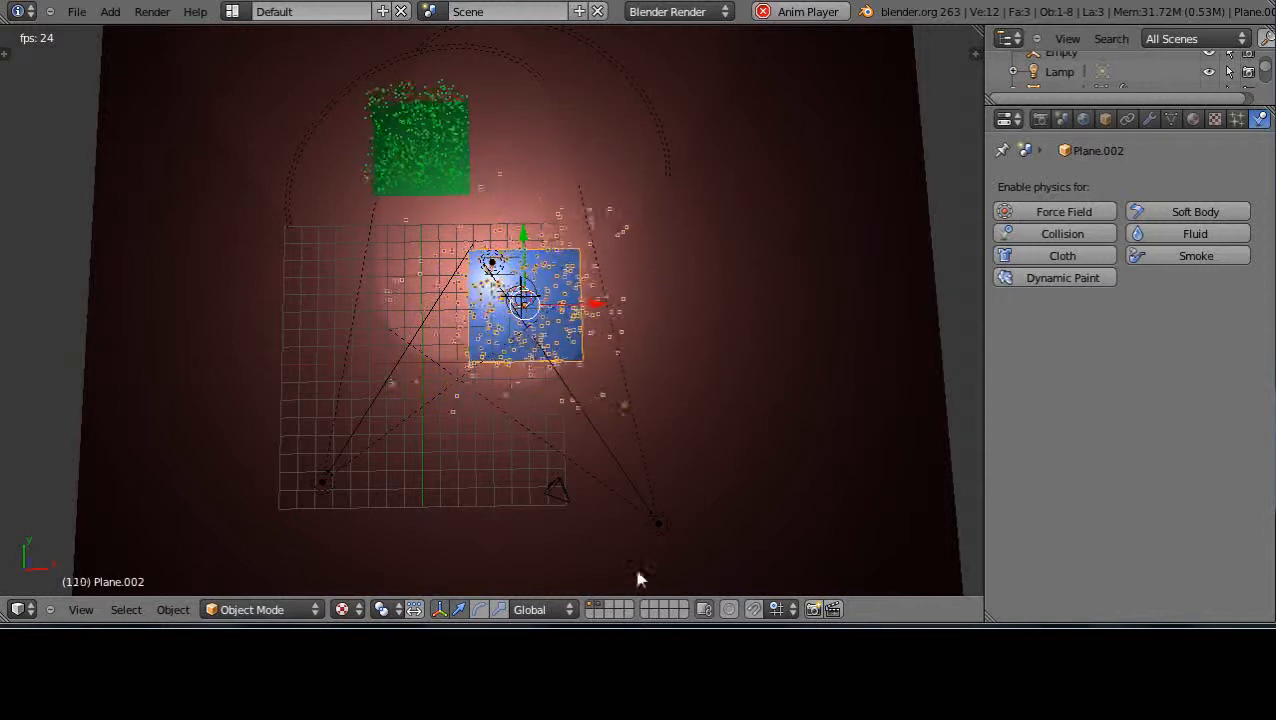
# Step: View the particles from below and above the floor and check the floor plane's collision settings
pyautogui.moveTo(648, 514); pyautogui.dragTo(565, 362, button='middle')
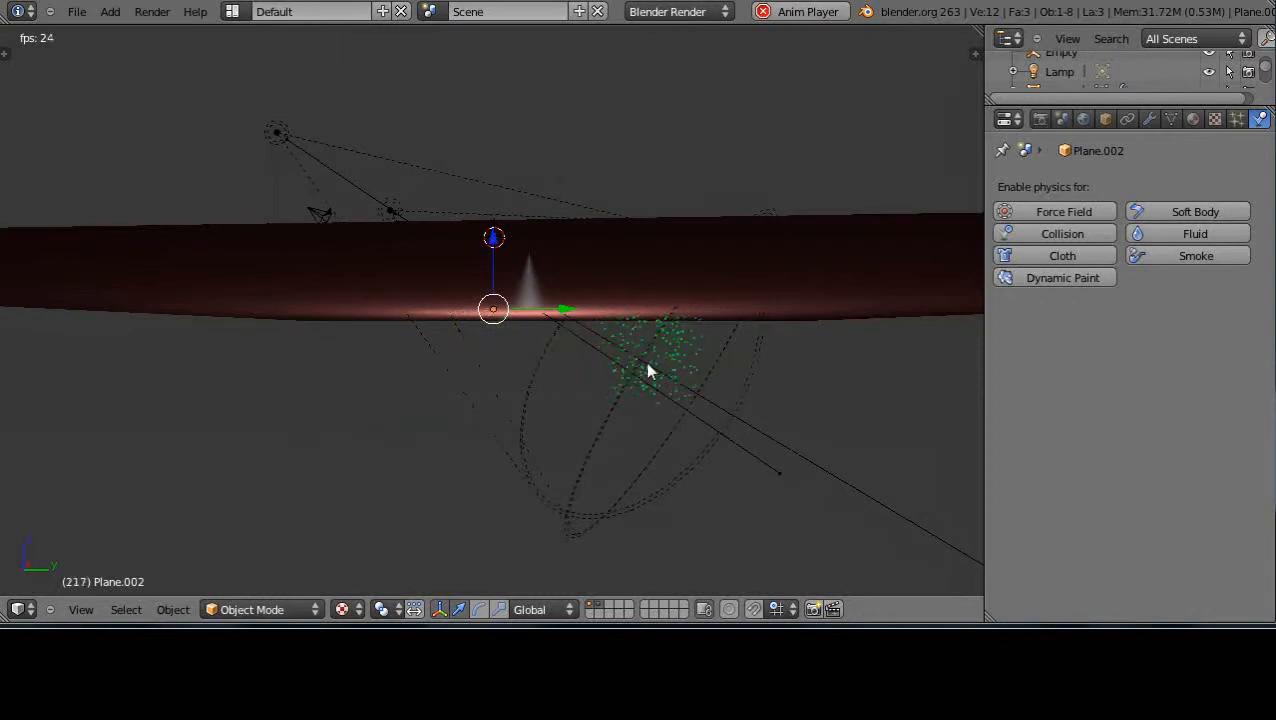
pyautogui.moveTo(567, 282); pyautogui.dragTo(580, 328, button='middle')
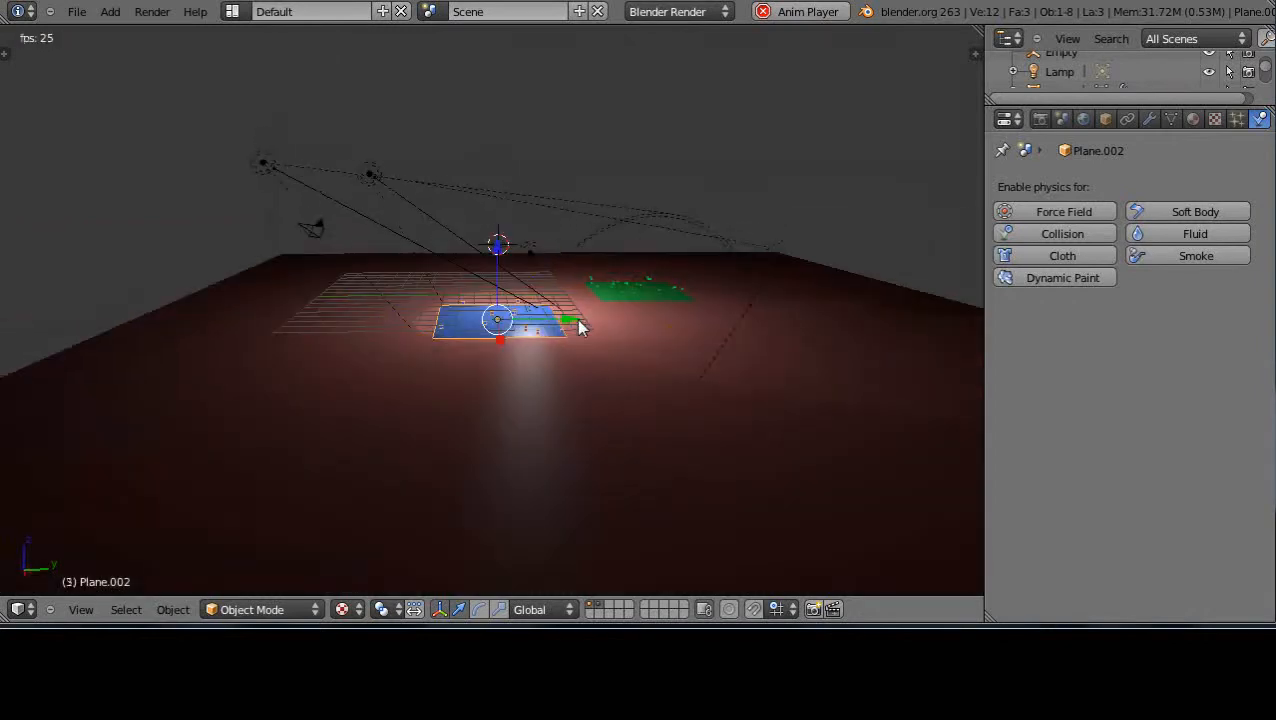
pyautogui.rightClick(727, 379)
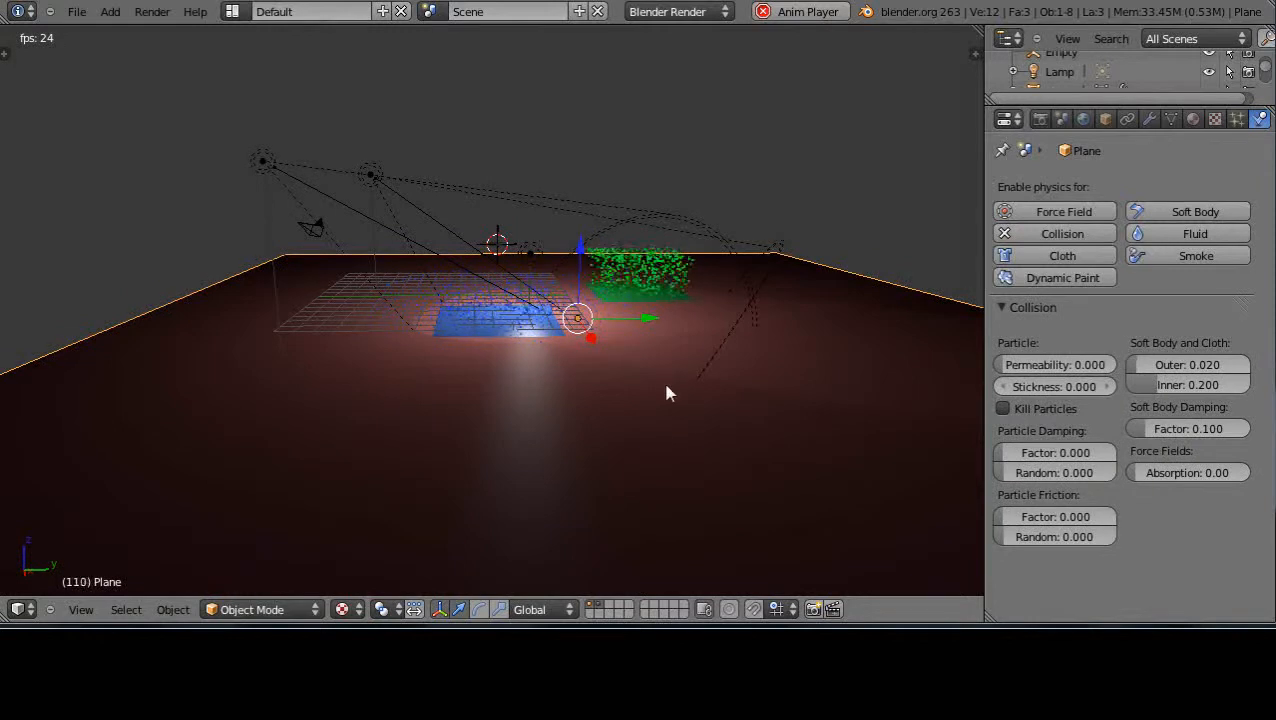
pyautogui.moveTo(581, 393); pyautogui.dragTo(566, 573, button='middle')
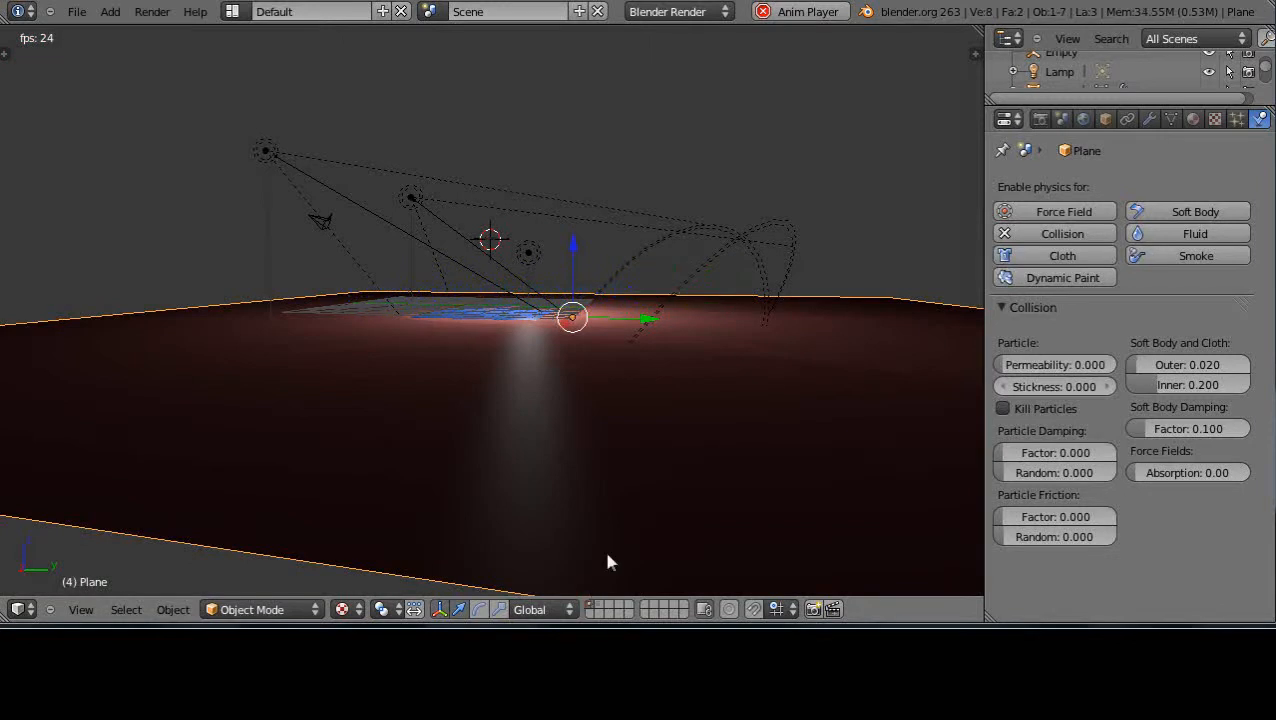
# Step: Duplicate the floor plane in place and move the copy to the second layer
pyautogui.moveTo(675, 424); pyautogui.dragTo(725, 385, button='middle')
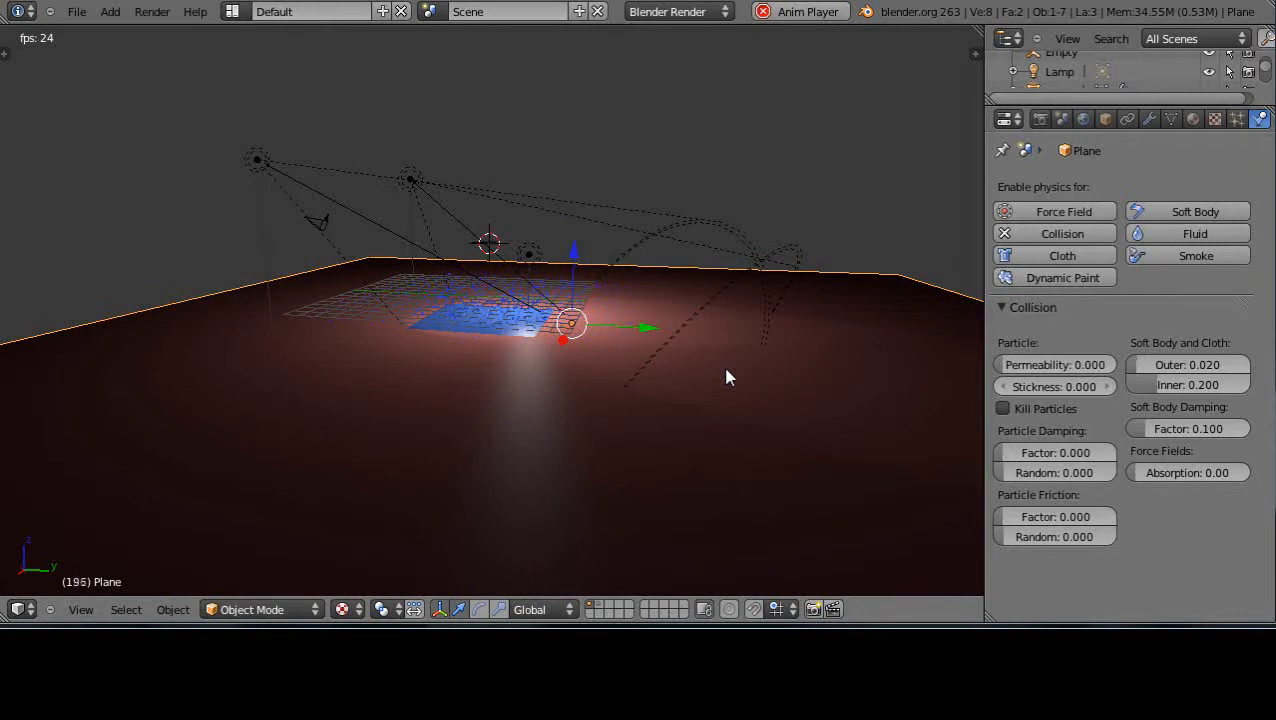
pyautogui.hotkey('shift', 'd')
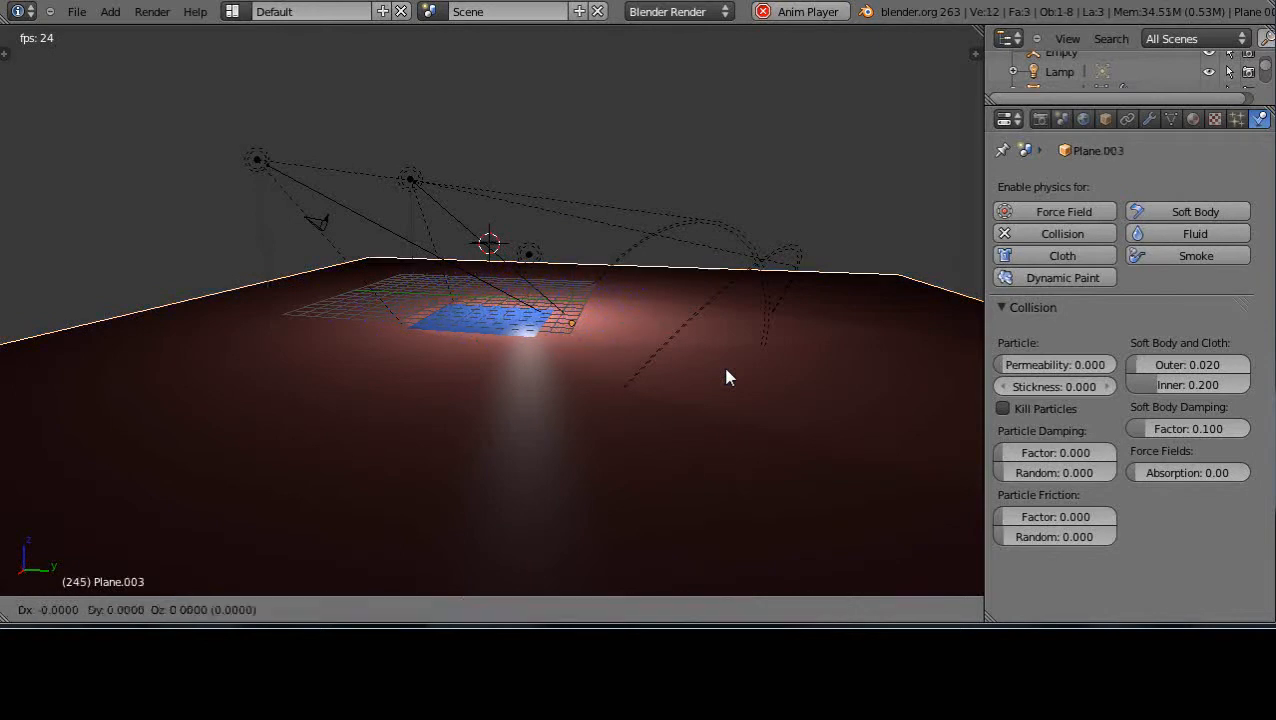
pyautogui.rightClick(727, 377)
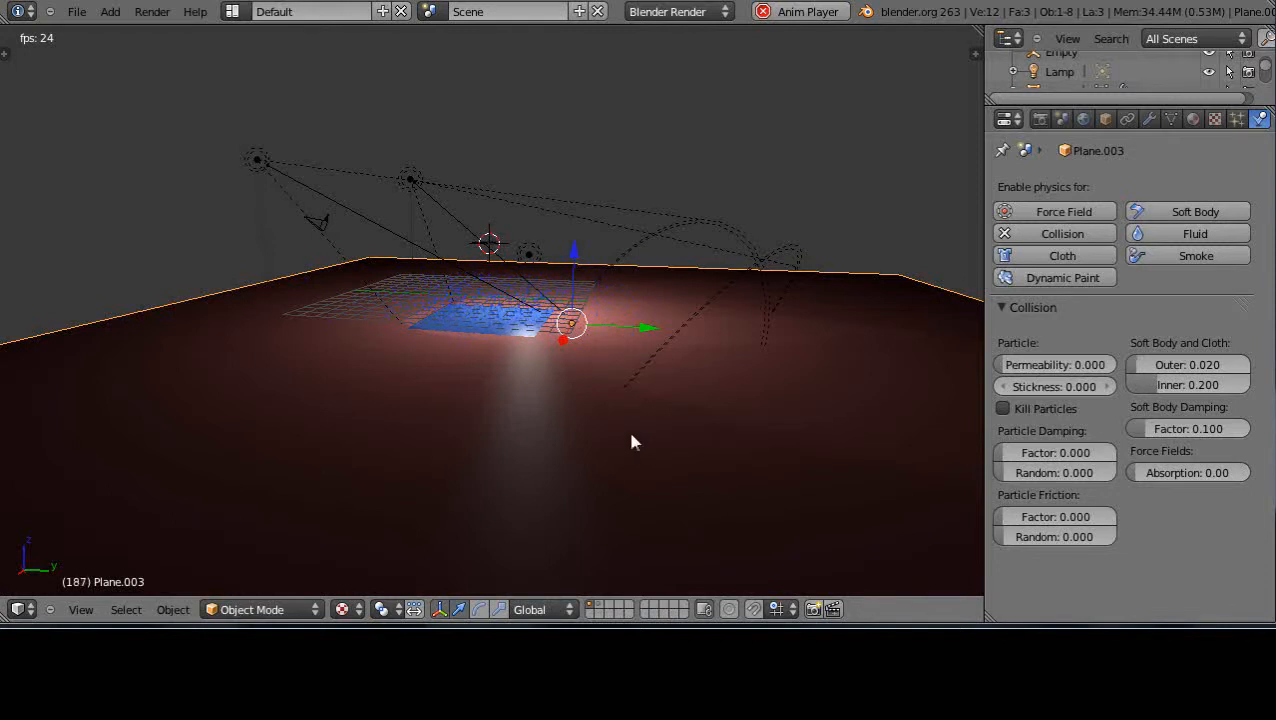
pyautogui.press('m')
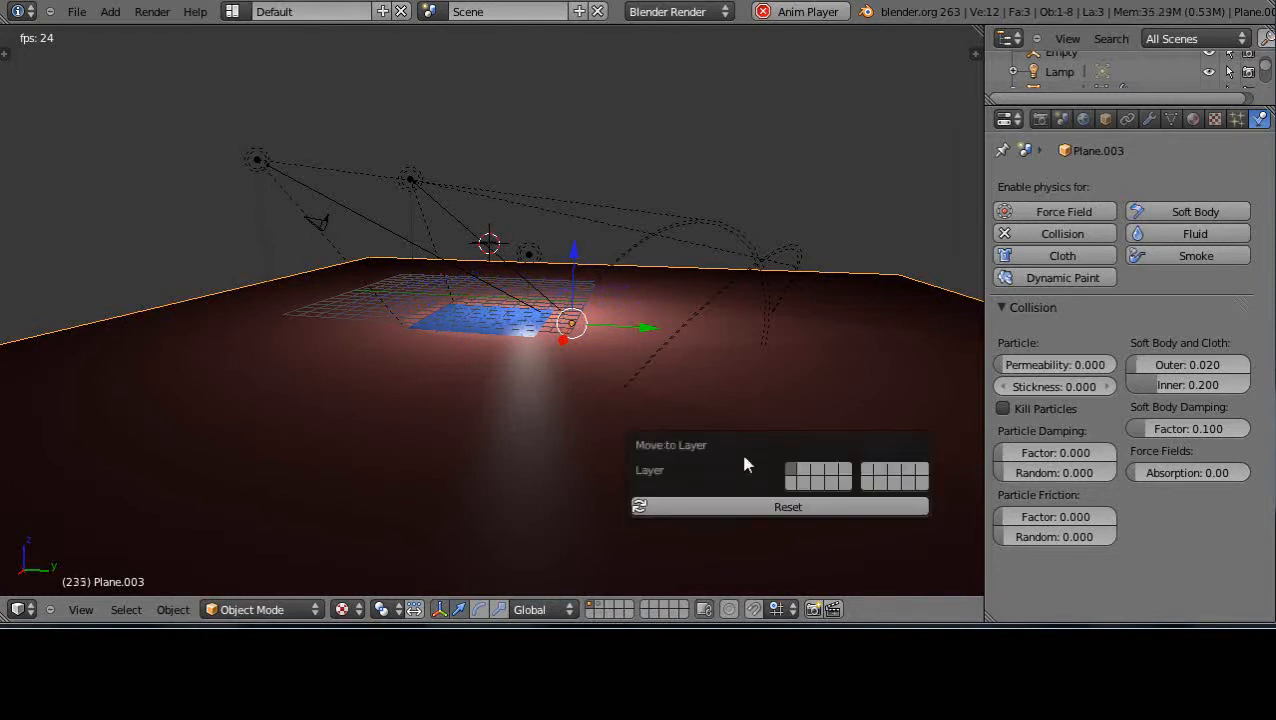
pyautogui.click(805, 472)
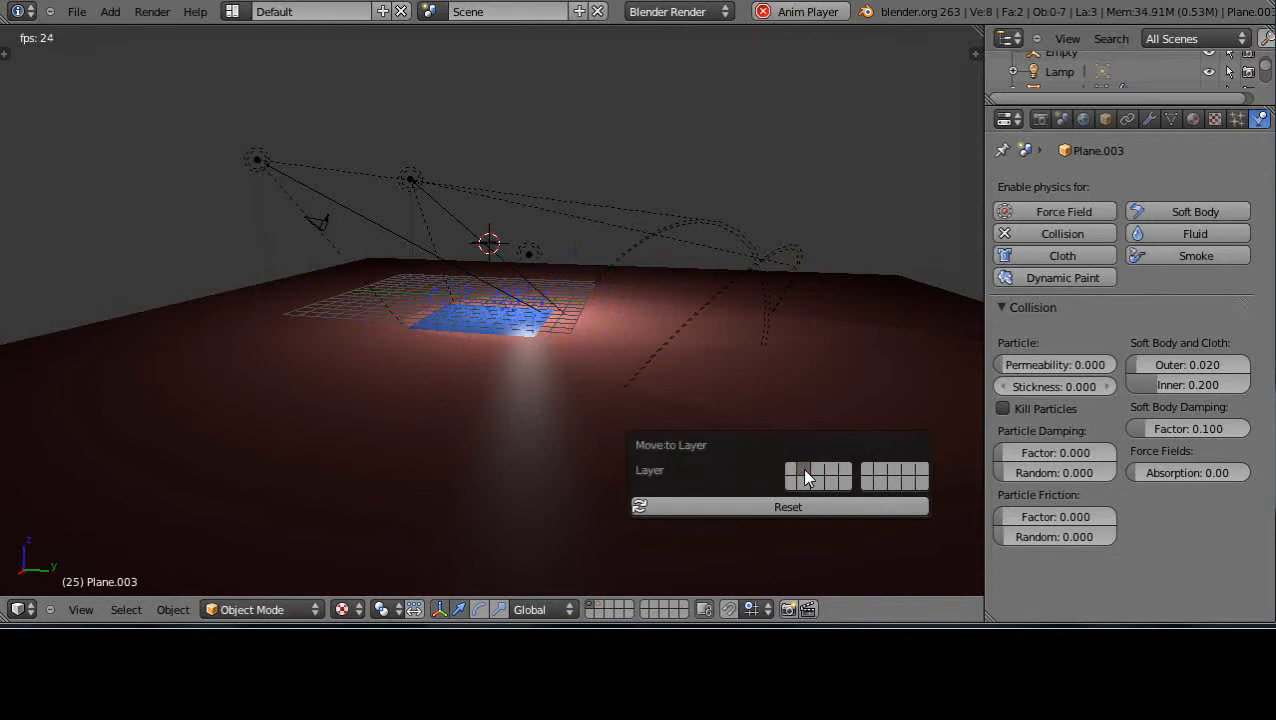
# Step: Display the second layer alone to check the green particles against the copied floor, and show the first layer together with it
pyautogui.click(596, 608)
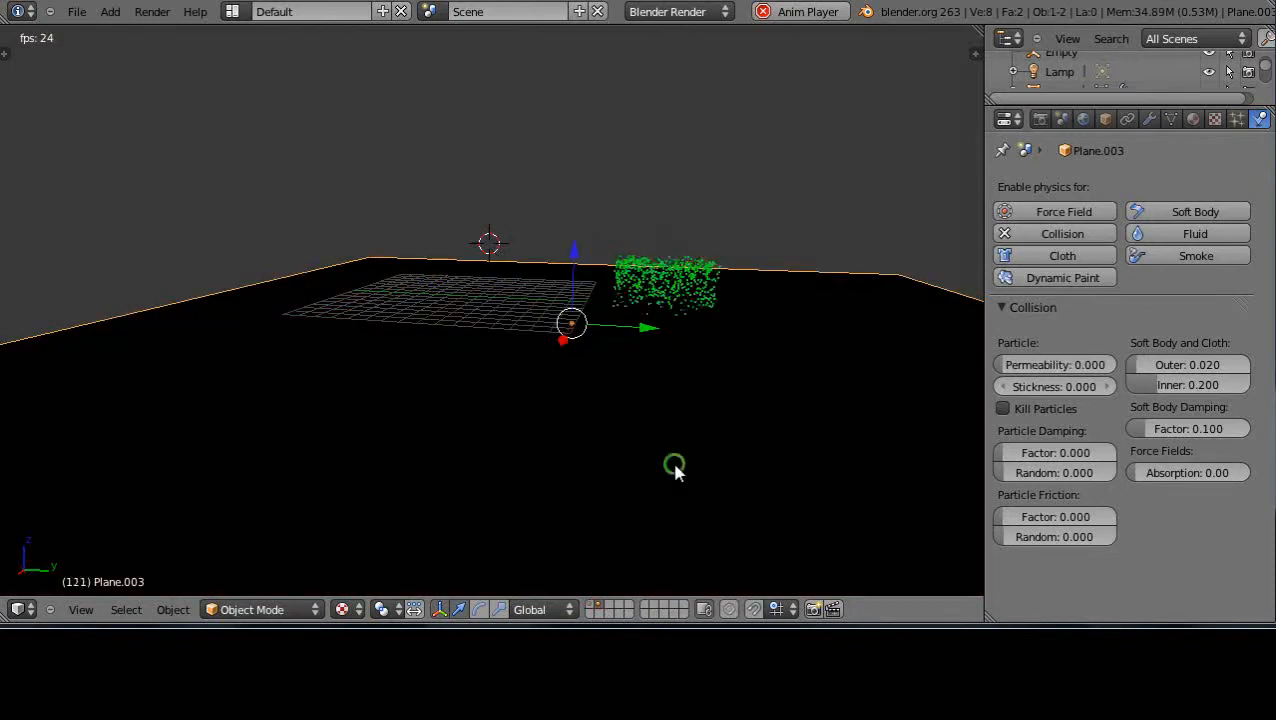
pyautogui.moveTo(675, 465)
pyautogui.mouseDown(button='middle')
pyautogui.moveTo(682, 433)
pyautogui.moveTo(669, 452)
pyautogui.mouseUp(button='middle')
pyautogui.scroll(4, 712, 425)
pyautogui.scroll(-3, 714, 426)
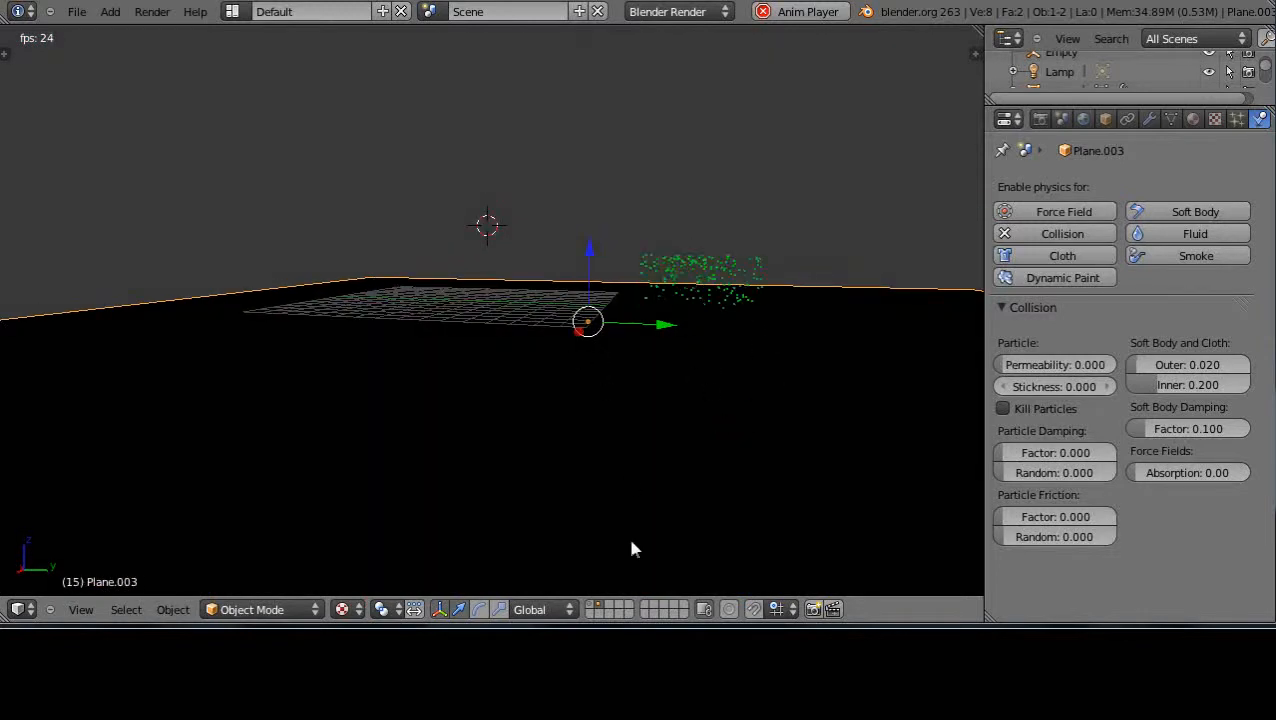
pyautogui.click(590, 609)
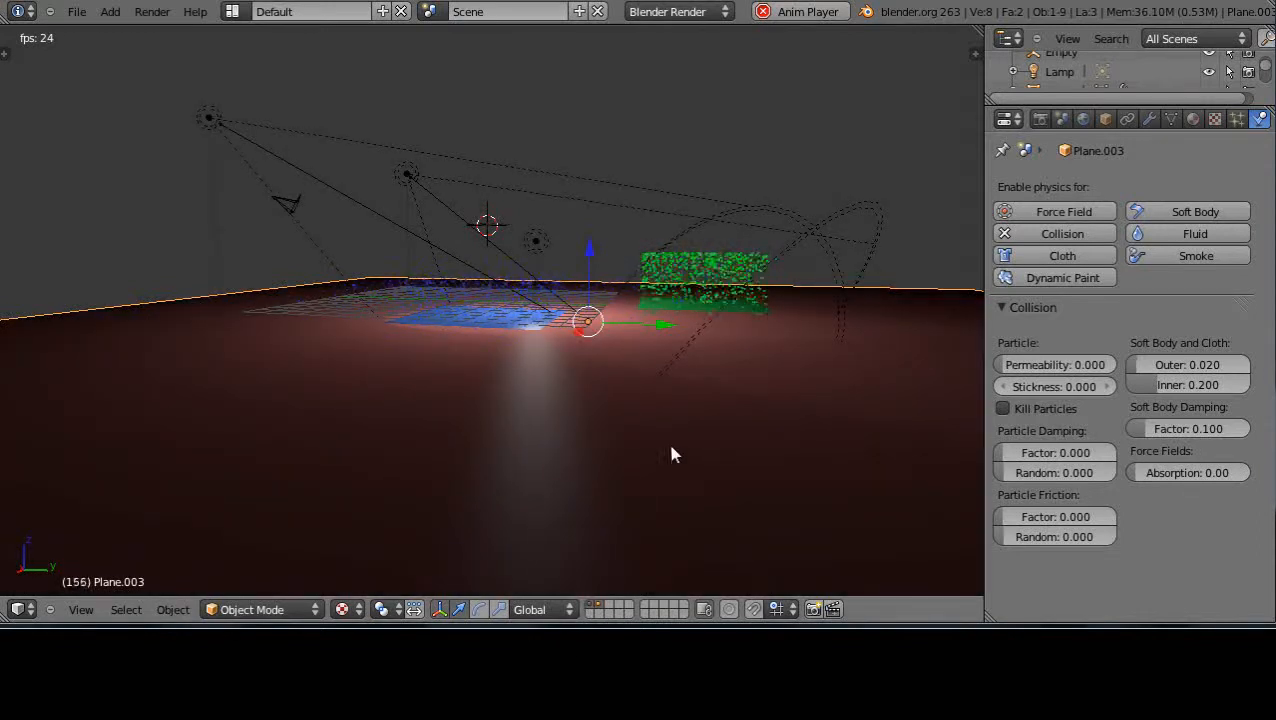
# Step: Select the blue plane and examine its particles from above, close up and from farther away
pyautogui.moveTo(567, 460); pyautogui.dragTo(507, 370, button='middle')
pyautogui.scroll(3, 472, 450)
pyautogui.rightClick(507, 370)
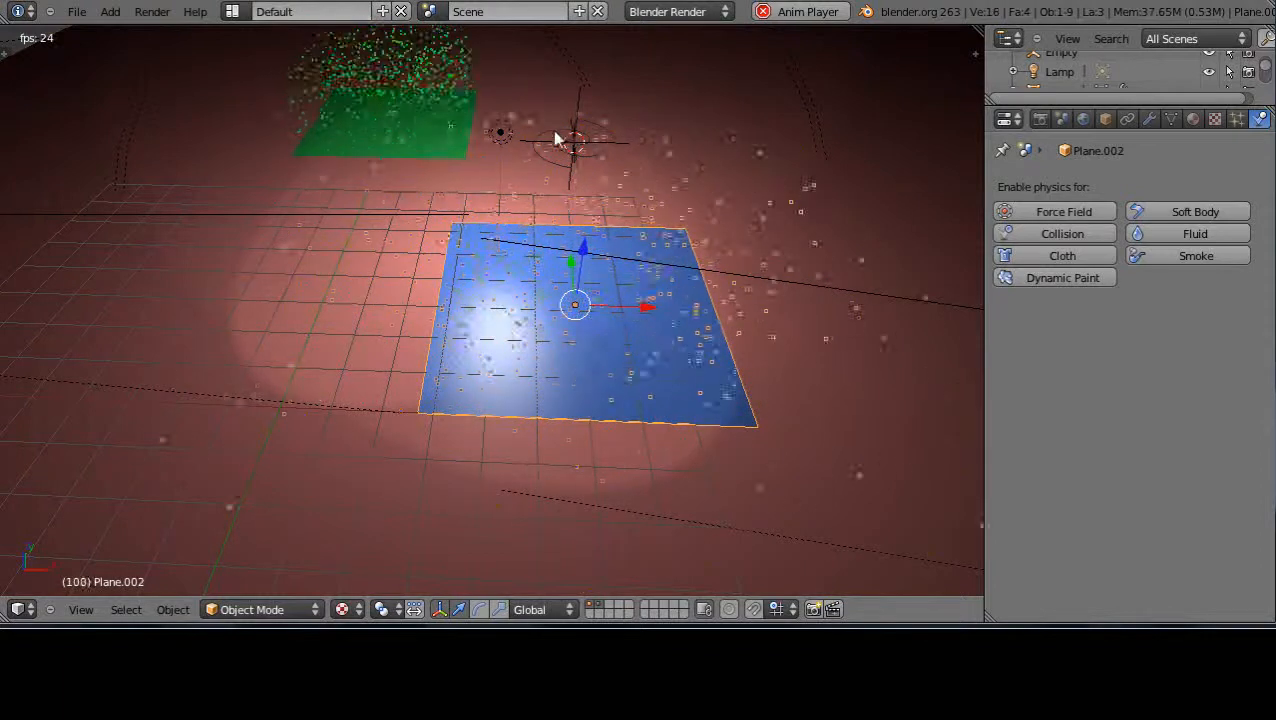
pyautogui.scroll(3, 362, 441)
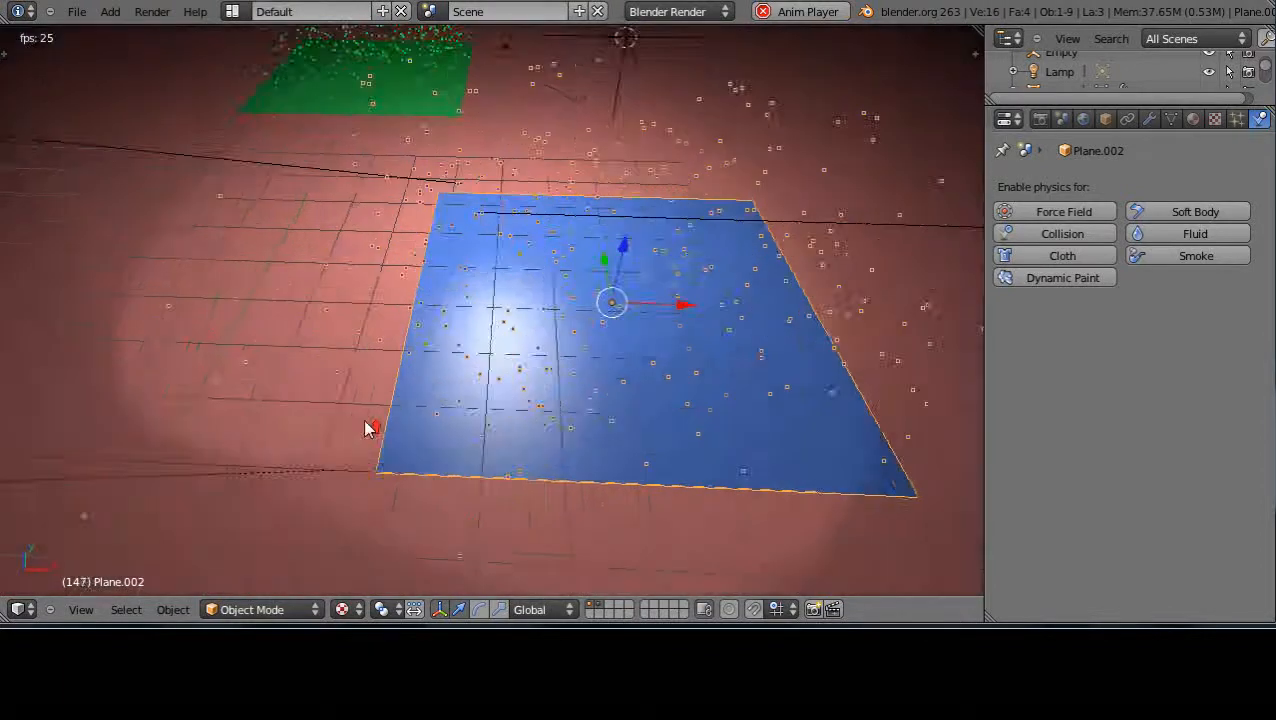
pyautogui.scroll(-3, 364, 427)
pyautogui.scroll(-5, 390, 169)
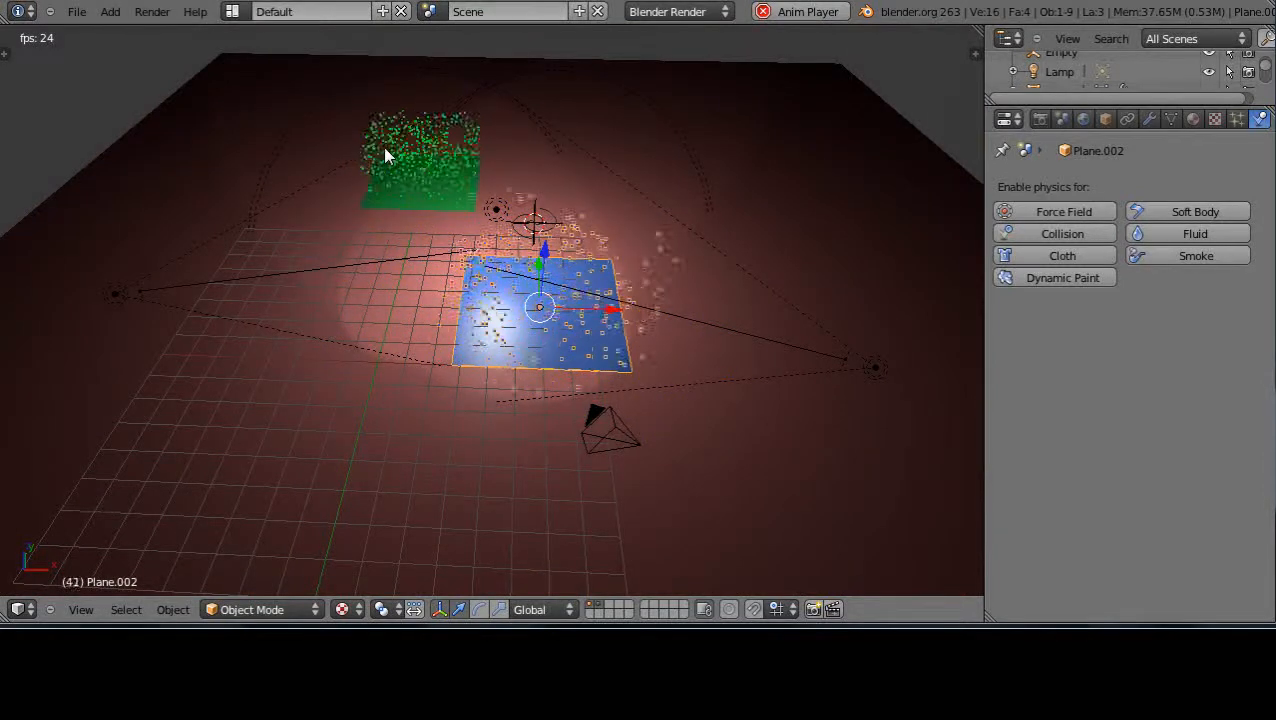
# Step: Move the green plane over the blue plane in top view, about 5.98 units along X and -9.15 units along Y
pyautogui.press('KP_7')
pyautogui.press('KP_0')
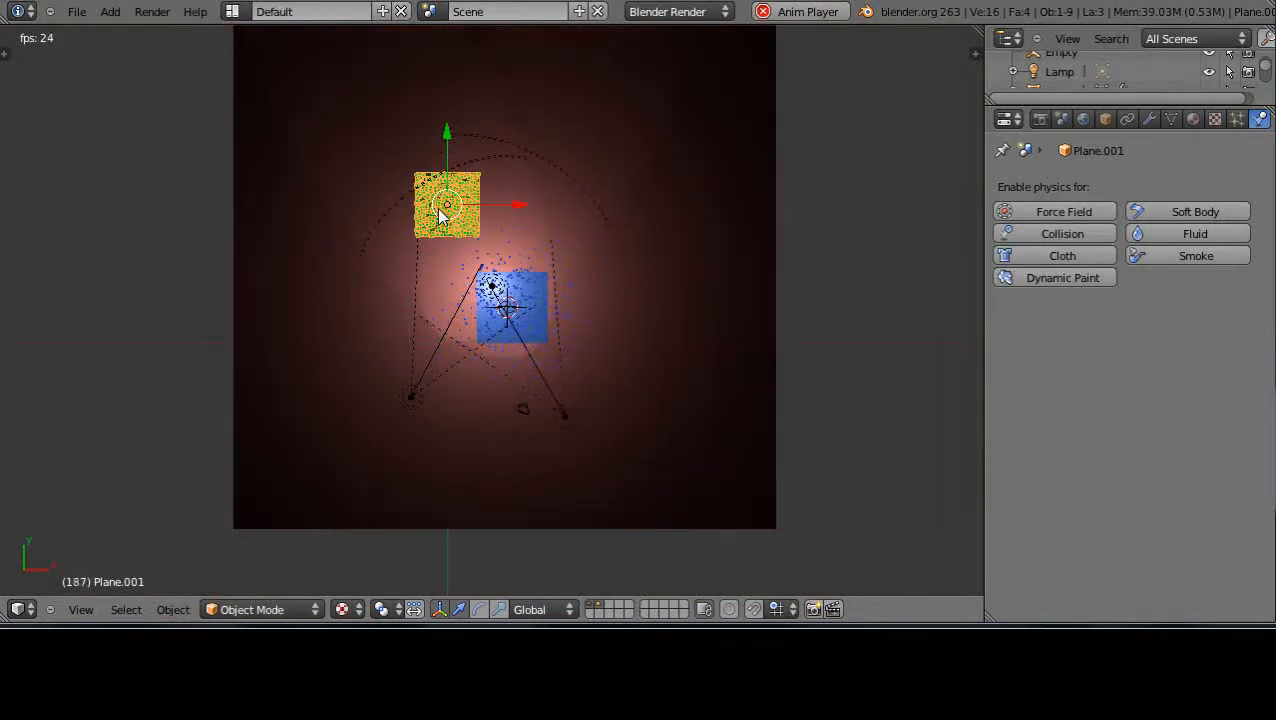
pyautogui.press('g')
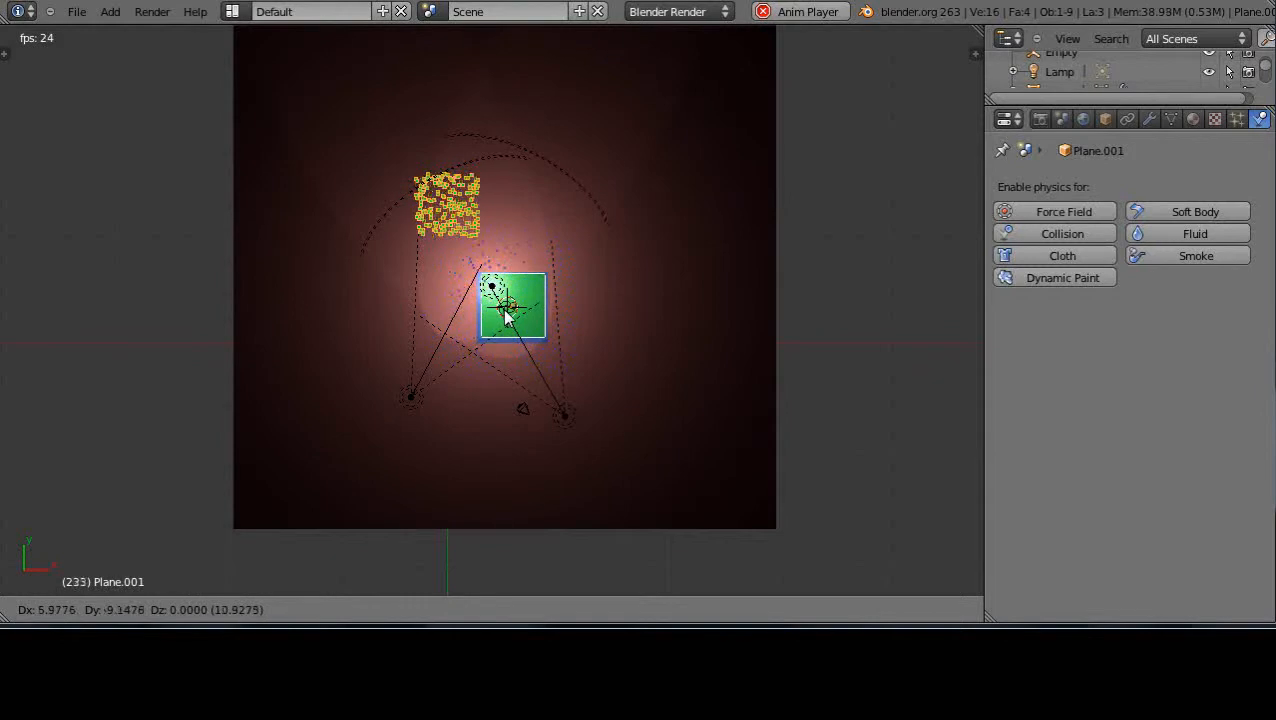
pyautogui.click(505, 318)
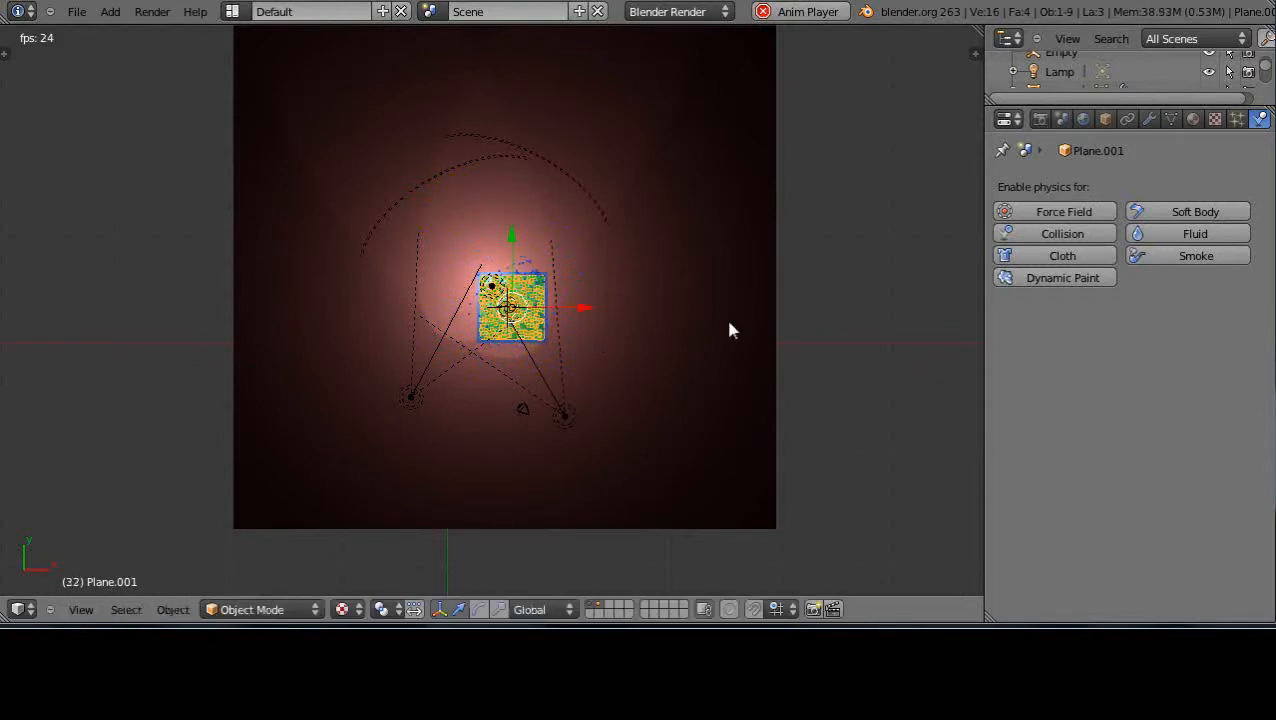
# Step: Raise the green plane along Z in front view until it sits above the lamps
pyautogui.press('KP_1')
pyautogui.moveTo(515, 242); pyautogui.dragTo(512, 217)
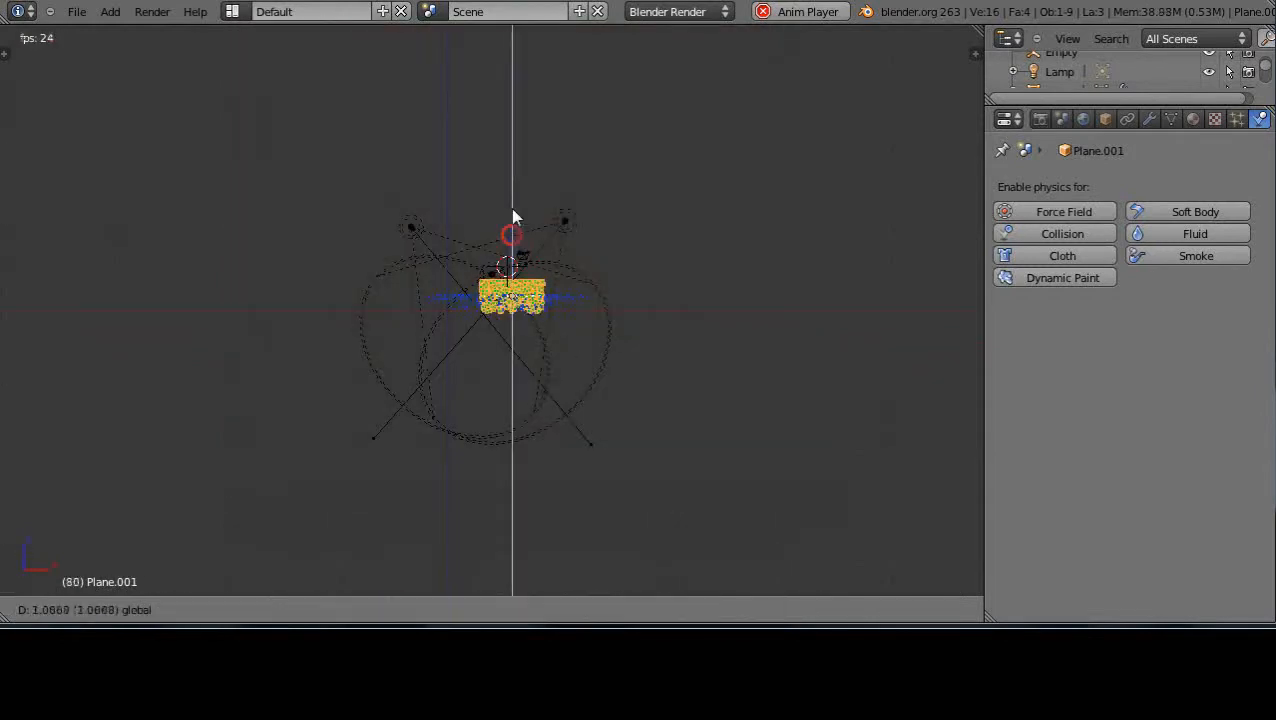
pyautogui.moveTo(517, 132); pyautogui.dragTo(515, 121)
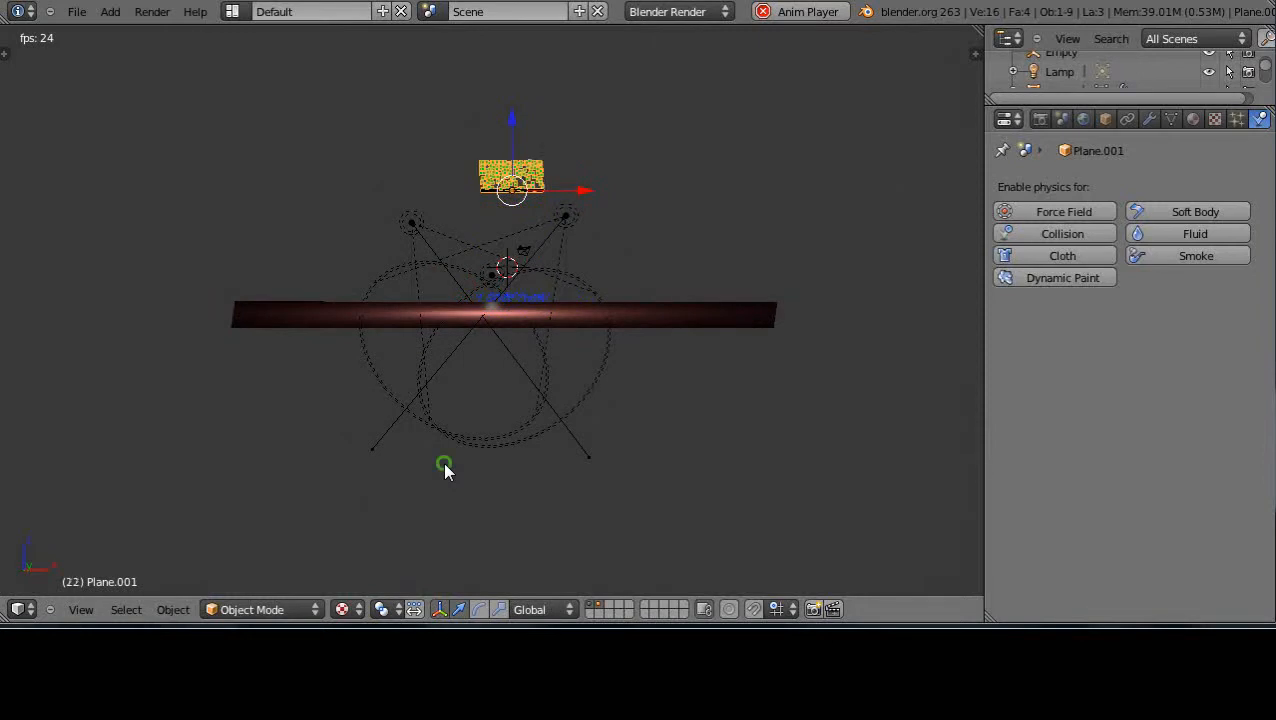
# Step: Place the 3D cursor directly above the raised green plane, aligning it from the front and from the side
pyautogui.scroll(4, 530, 330)
pyautogui.scroll(-2, 535, 325)
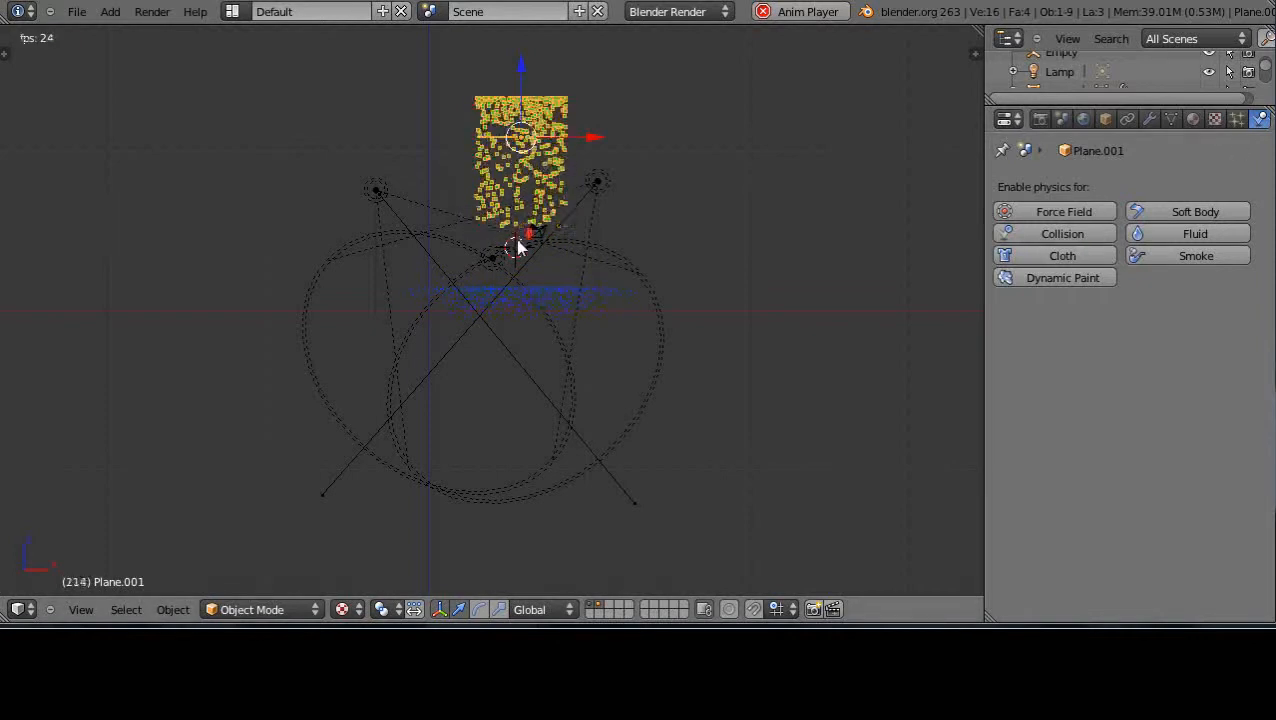
pyautogui.scroll(-1, 512, 240)
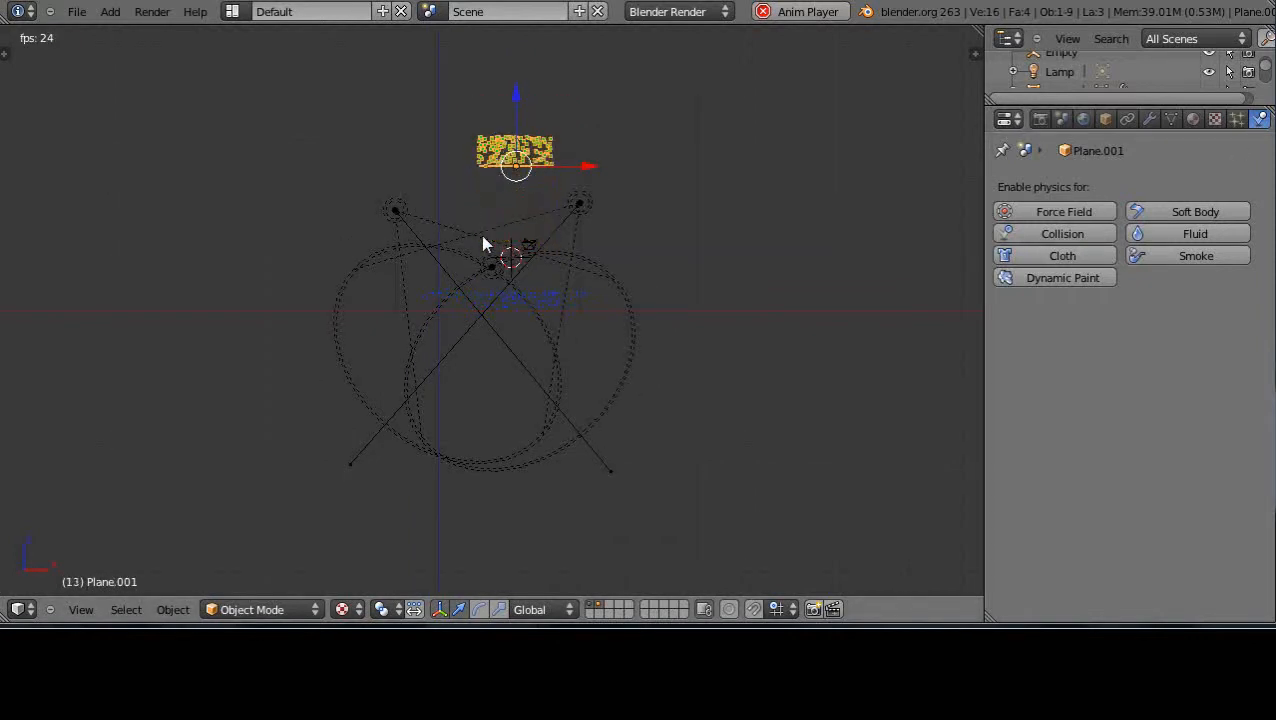
pyautogui.keyDown('shift'); pyautogui.moveTo(480, 234); pyautogui.dragTo(453, 373, button='middle'); pyautogui.keyUp('shift')
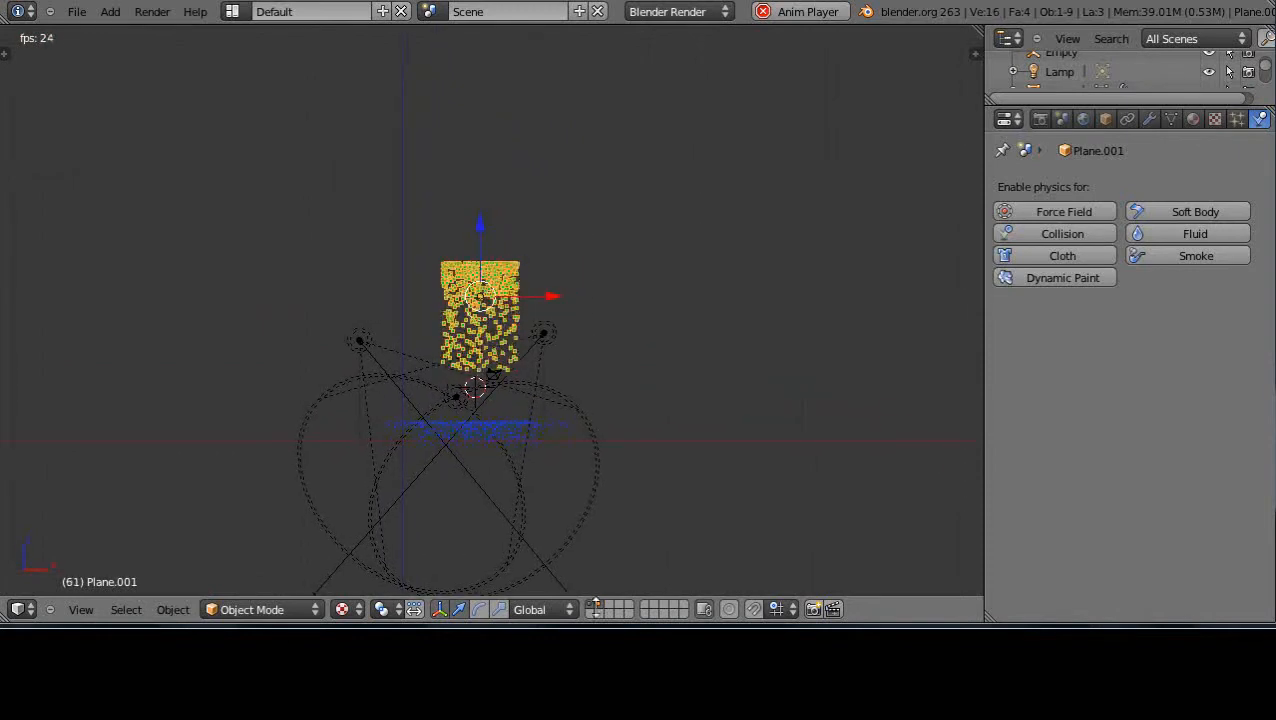
pyautogui.moveTo(533, 453)
pyautogui.mouseDown(button='middle')
pyautogui.moveTo(535, 513)
pyautogui.moveTo(490, 405)
pyautogui.mouseUp(button='middle')
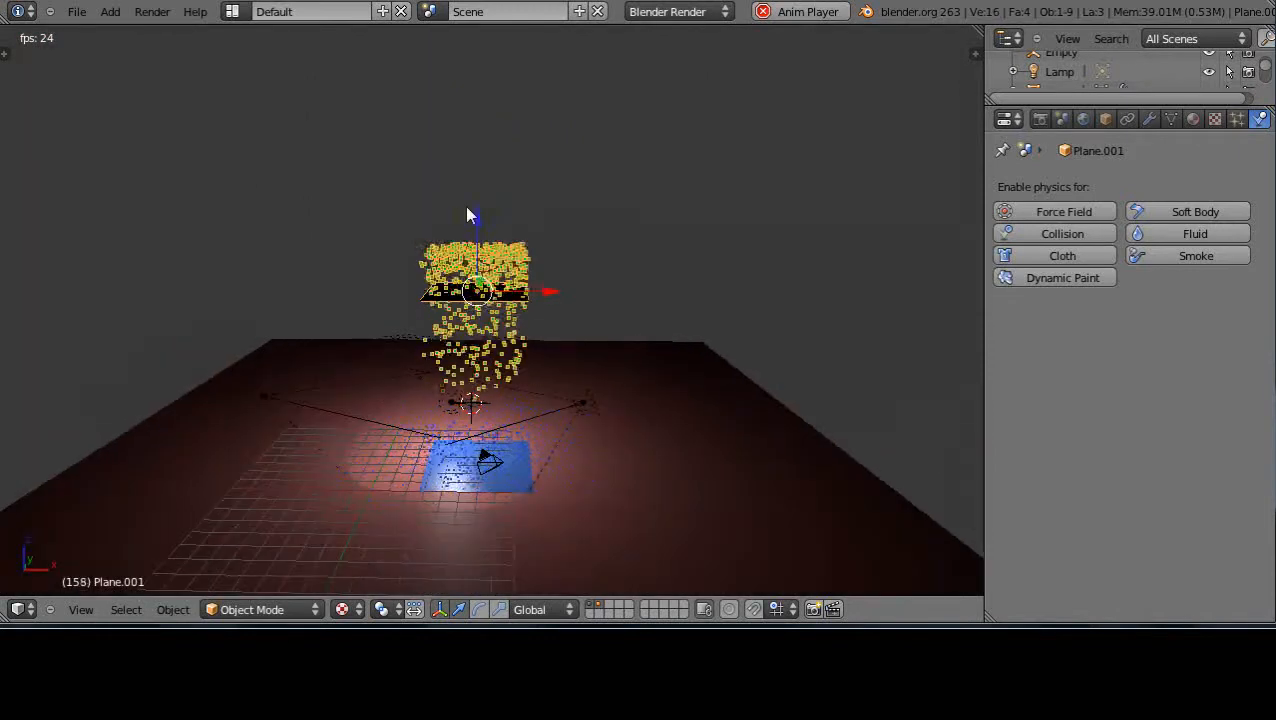
pyautogui.click(478, 180)
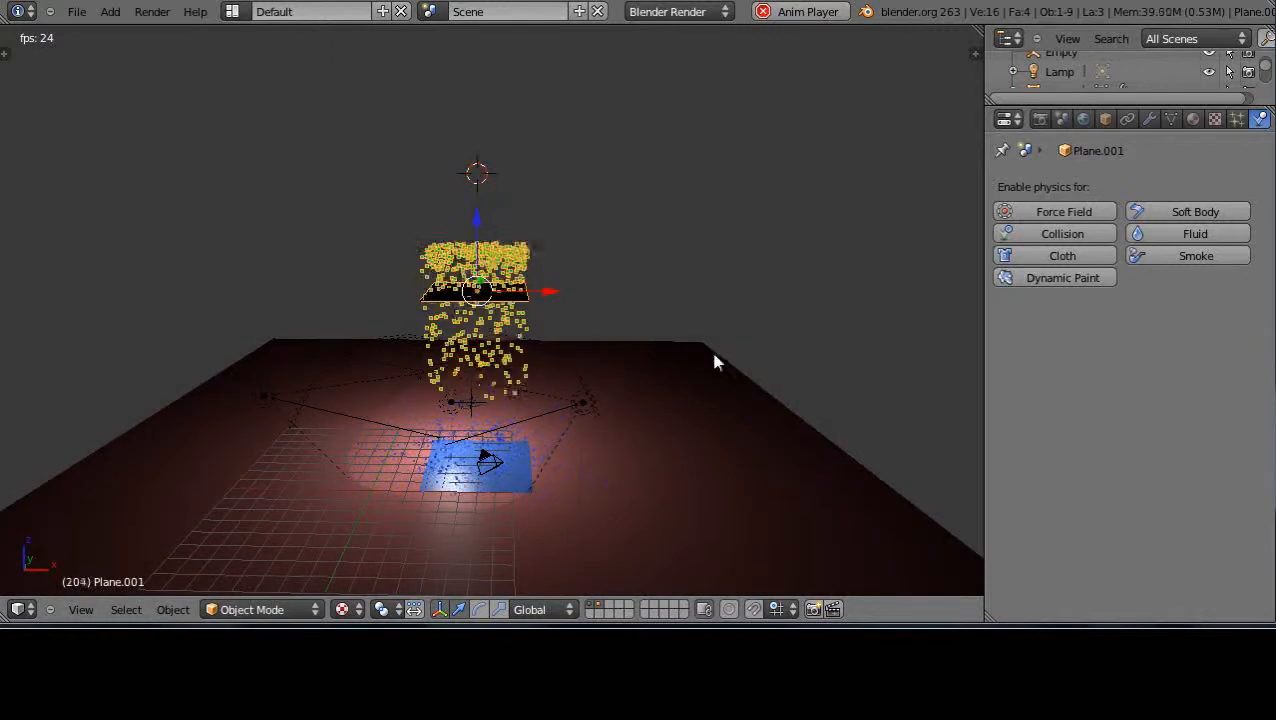
pyautogui.moveTo(740, 370); pyautogui.dragTo(634, 344, button='middle')
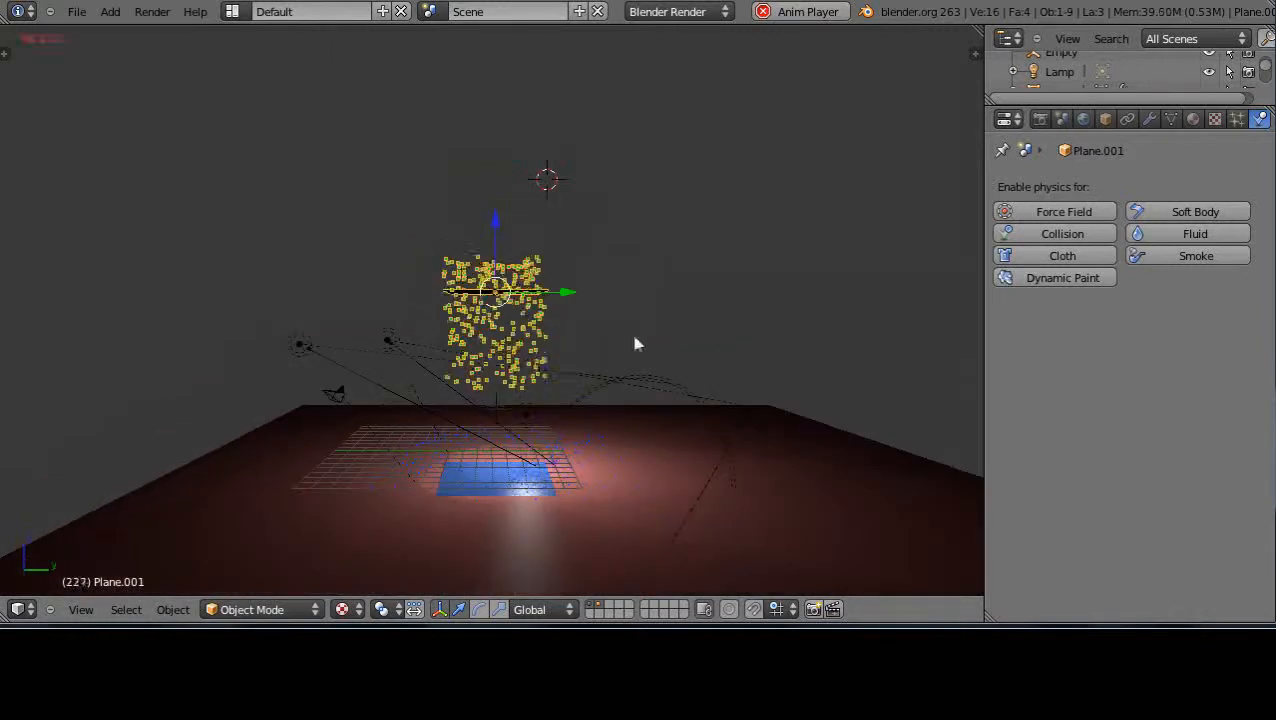
pyautogui.click(495, 182)
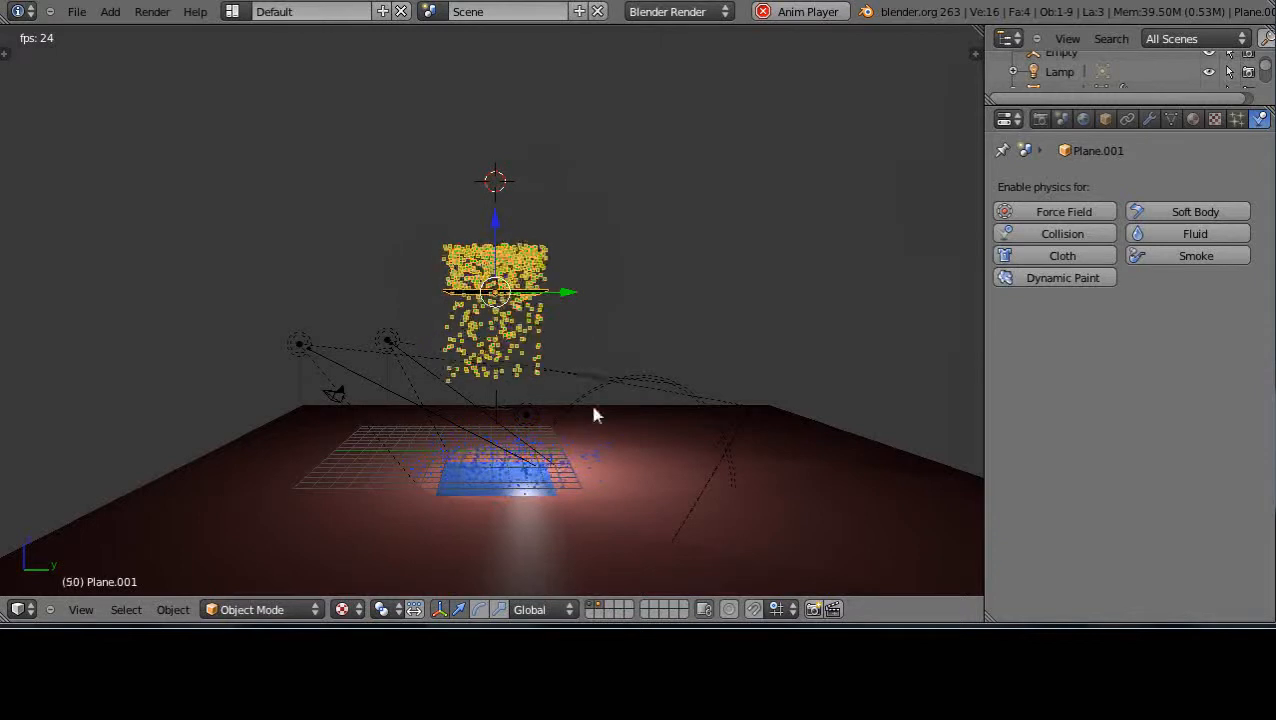
pyautogui.scroll(1, 590, 410)
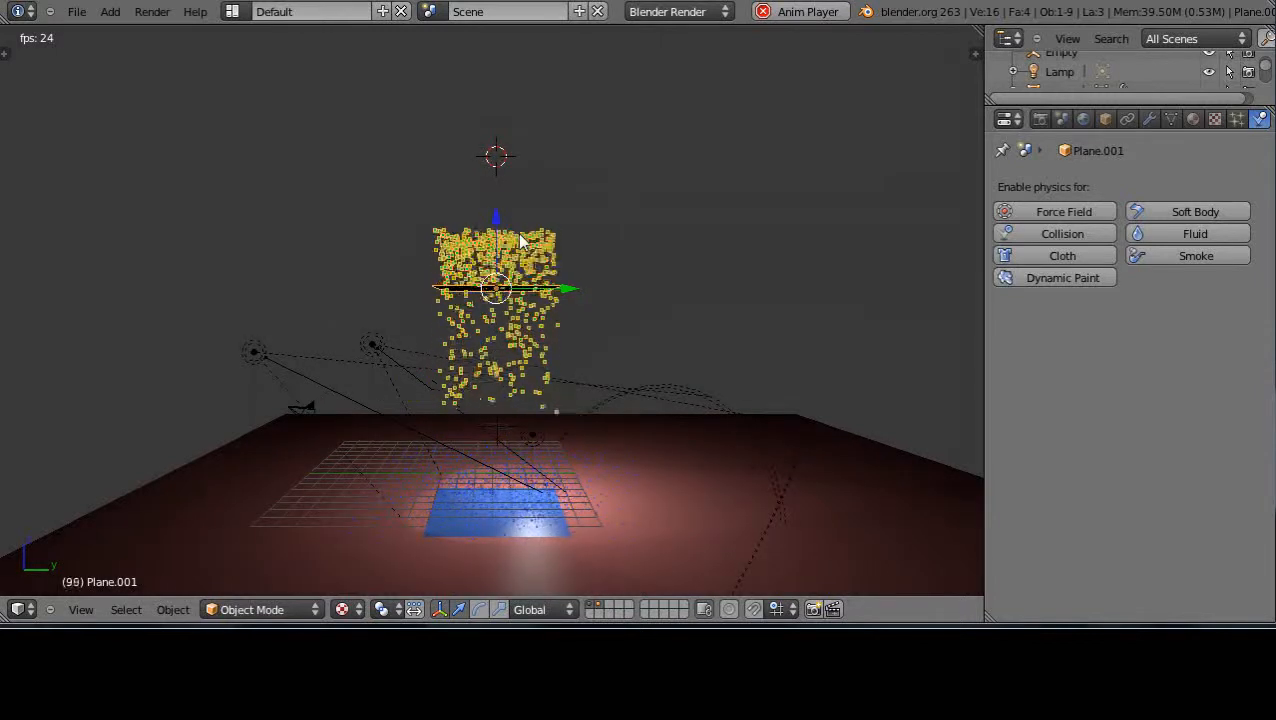
# Step: Add a second Empty at the 3D cursor and give it a force field of type Vortex
pyautogui.hotkey('shift', 'a')
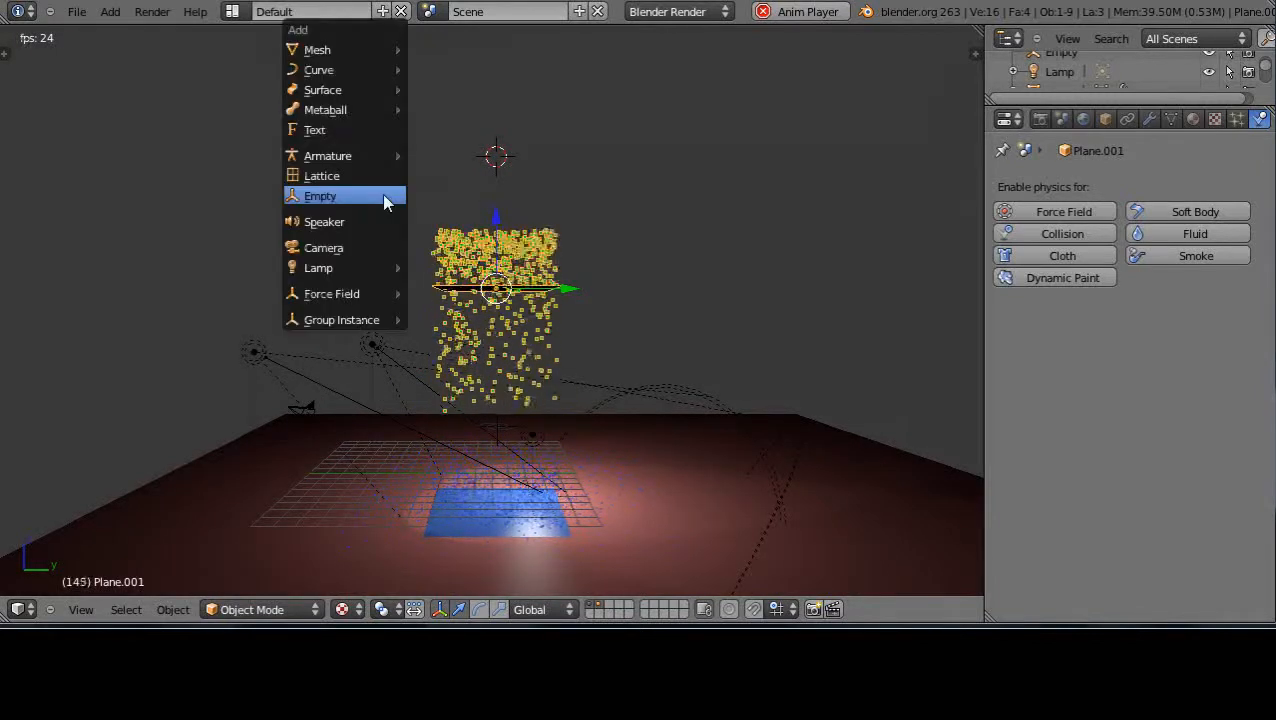
pyautogui.click(379, 200)
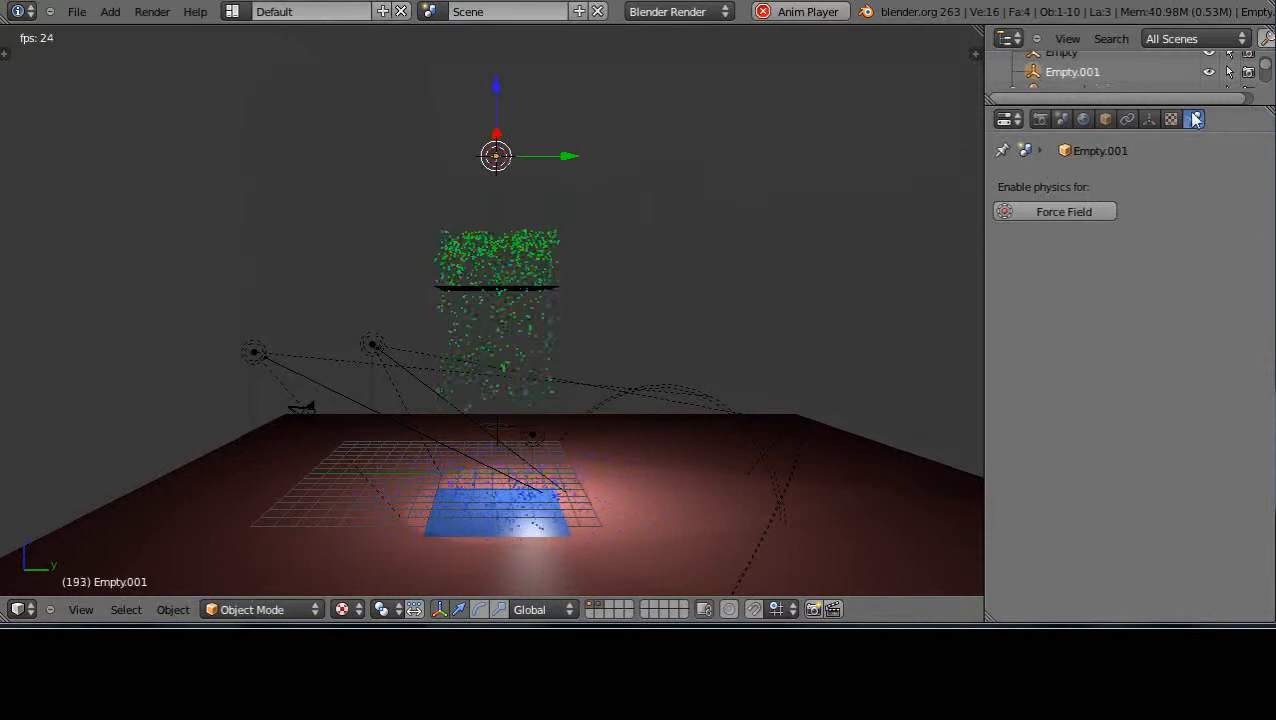
pyautogui.click(1042, 213)
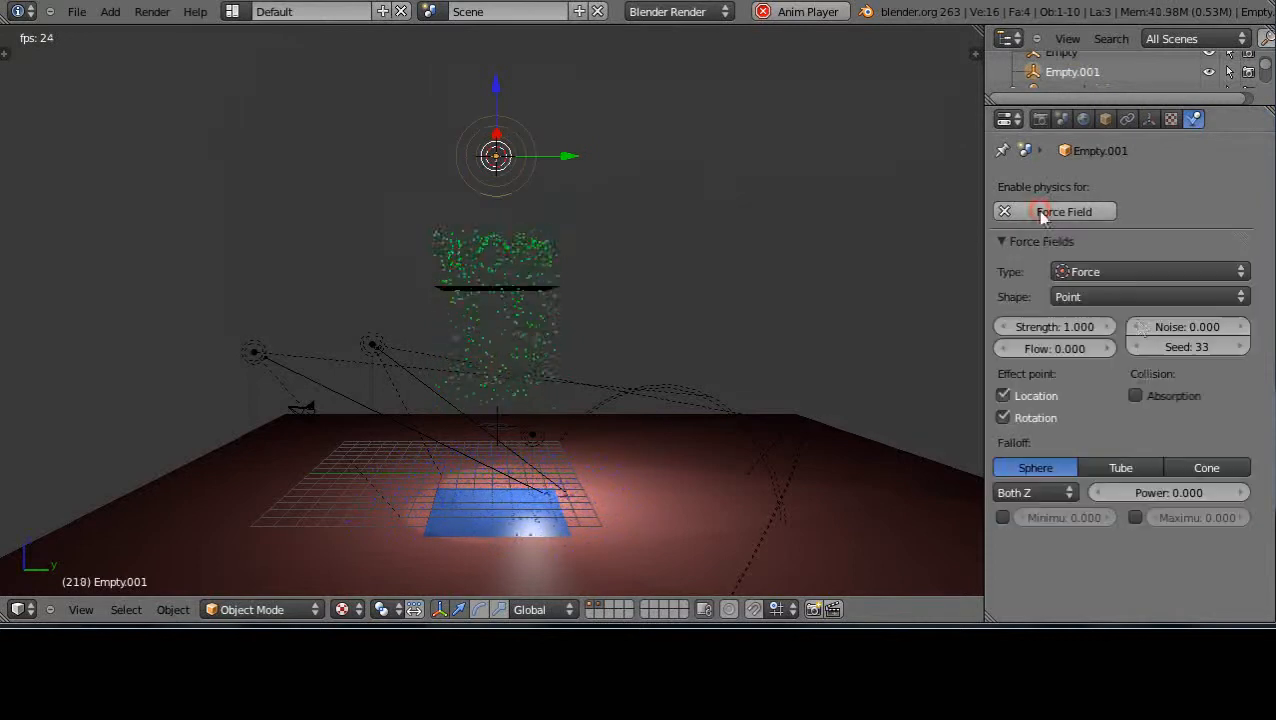
pyautogui.click(1147, 274)
pyautogui.click(1094, 356)
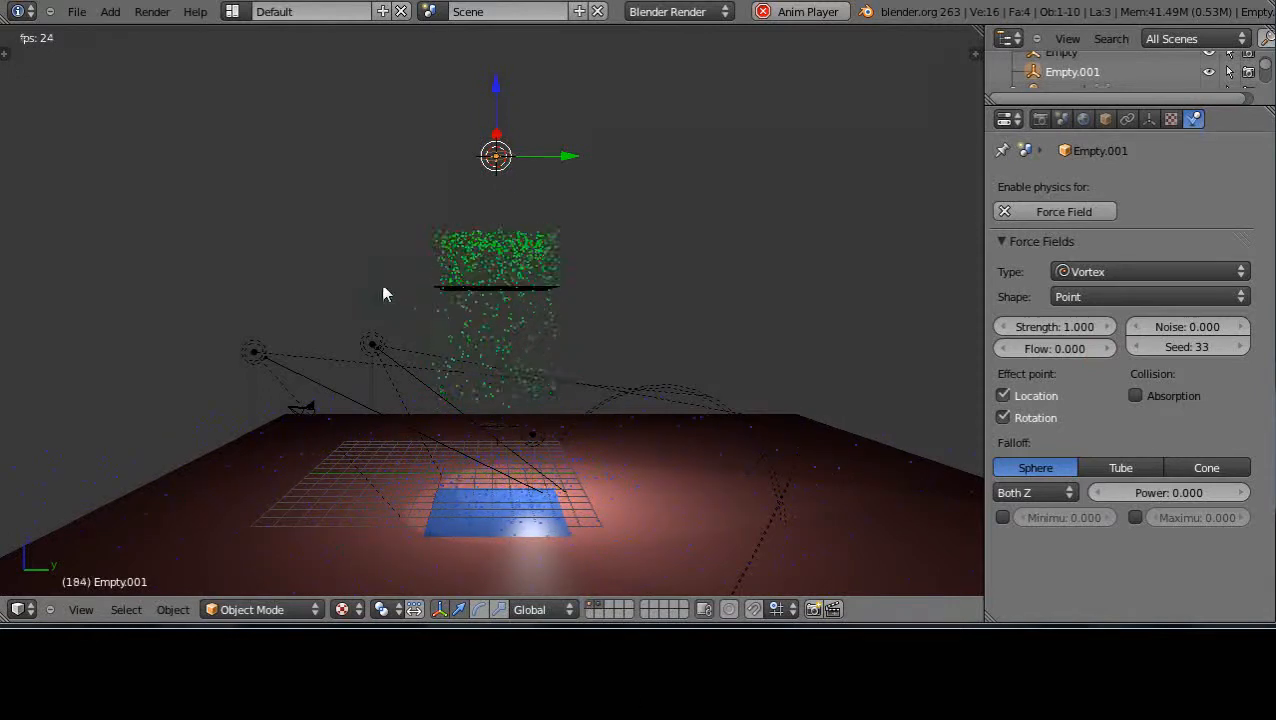
# Step: Check the vortex's effect on the blue plane's particles and move the upper Empty to the second layer
pyautogui.moveTo(360, 315); pyautogui.dragTo(588, 373, button='middle')
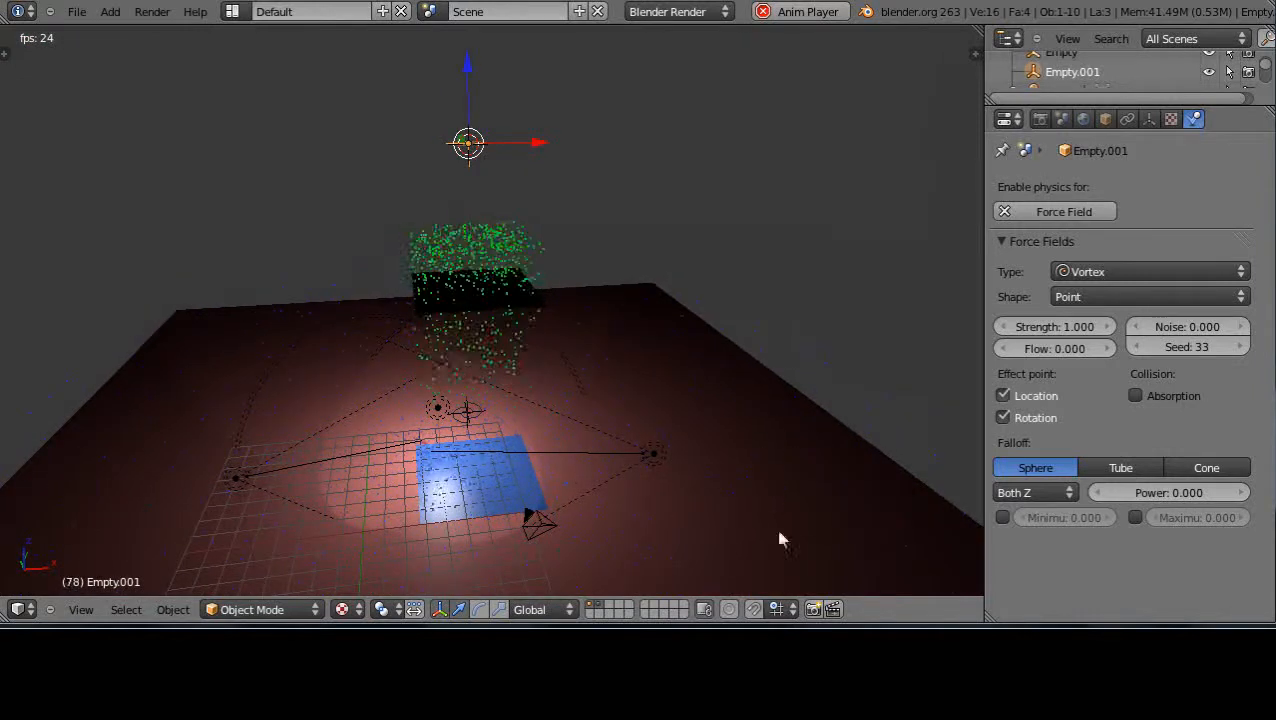
pyautogui.rightClick(470, 500)
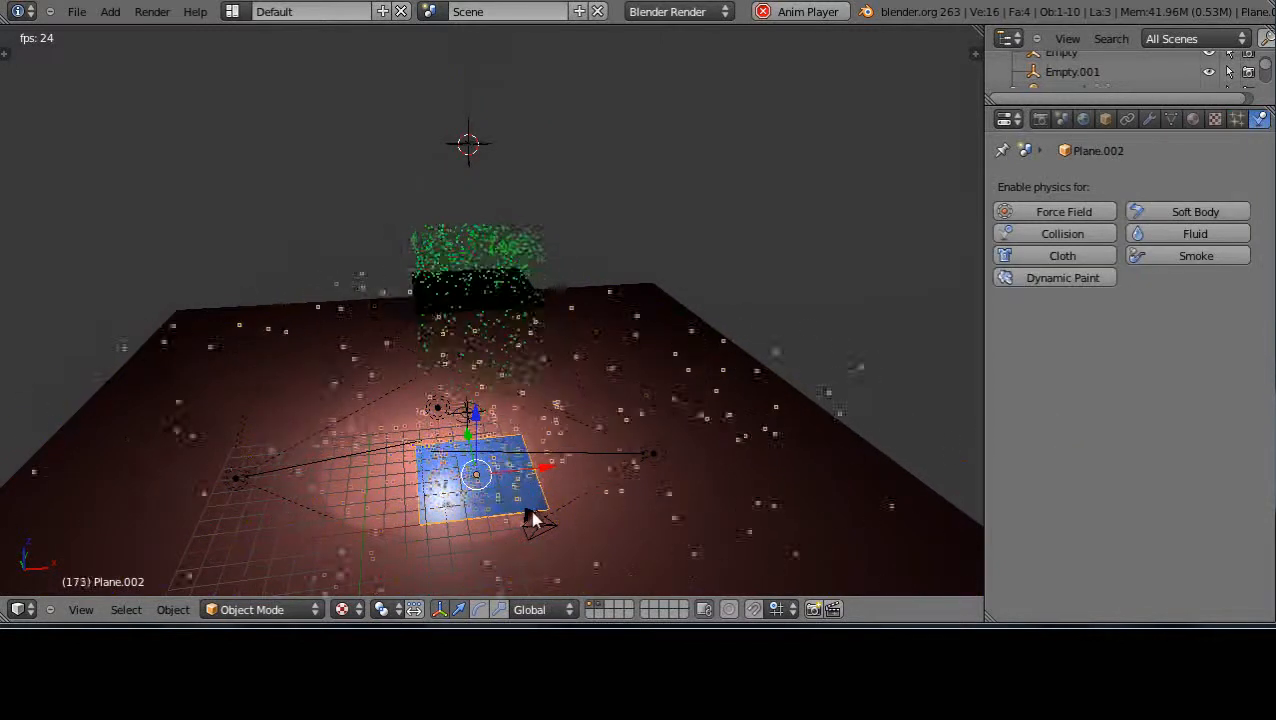
pyautogui.rightClick(470, 148)
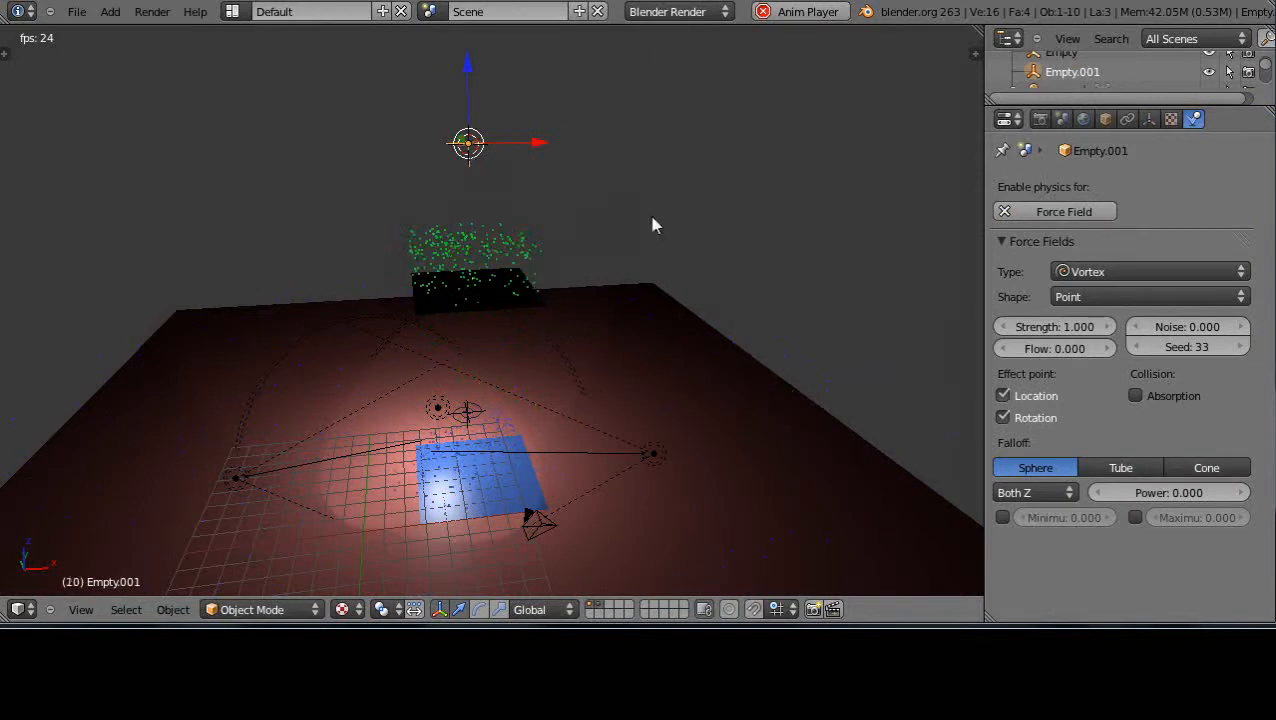
pyautogui.press('m')
pyautogui.click(824, 248)
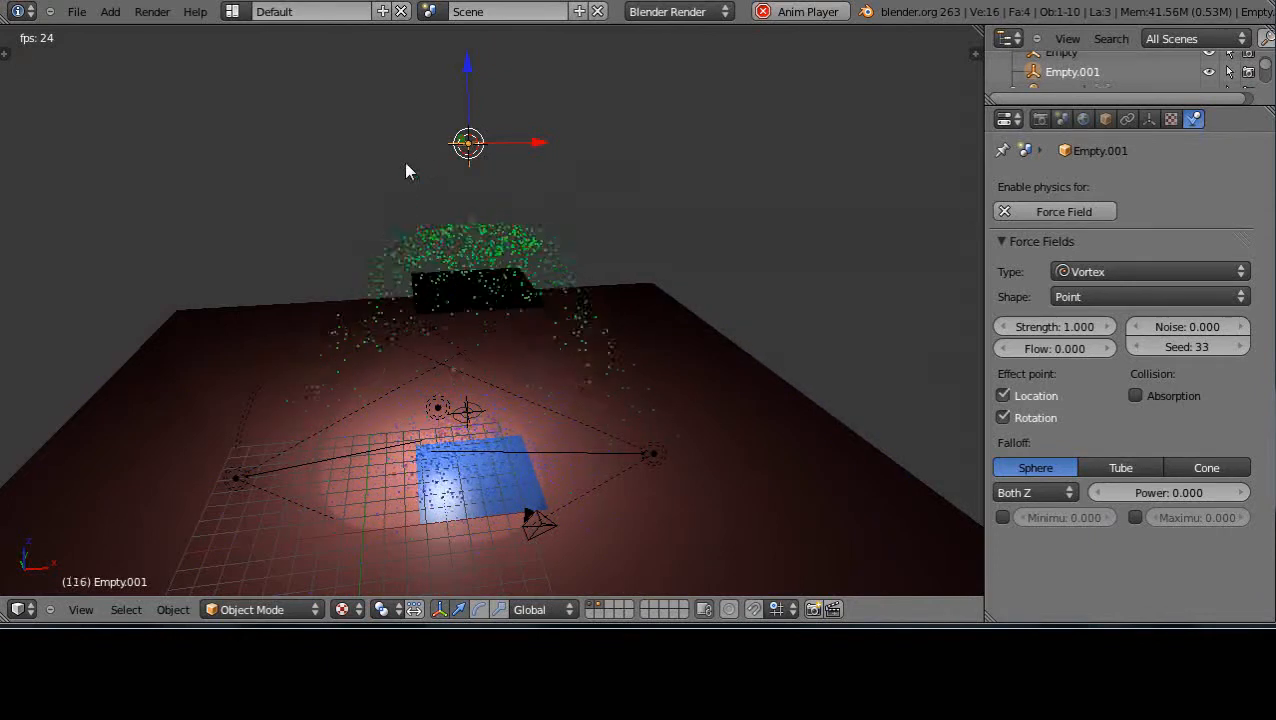
# Step: Rotate the upper Empty with the vortex force field 180 degrees about the global X axis
pyautogui.moveTo(464, 163); pyautogui.dragTo(661, 188, button='middle')
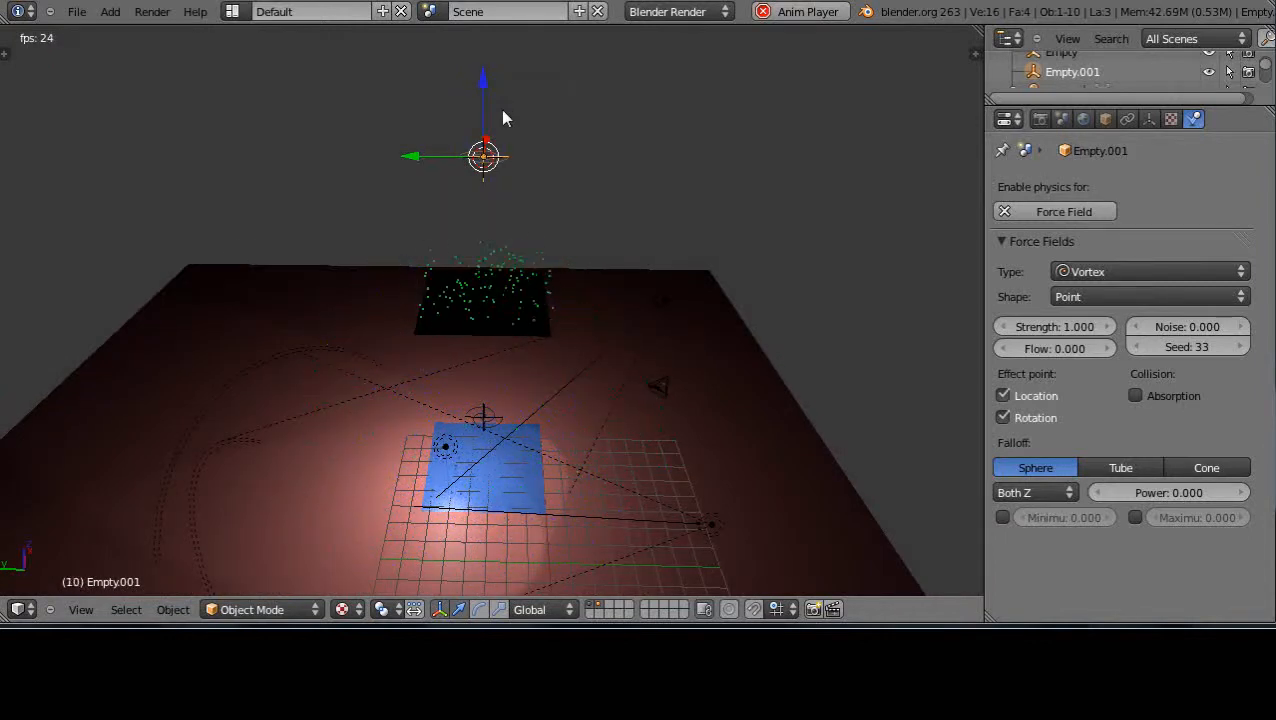
pyautogui.press('r')
pyautogui.write('x')
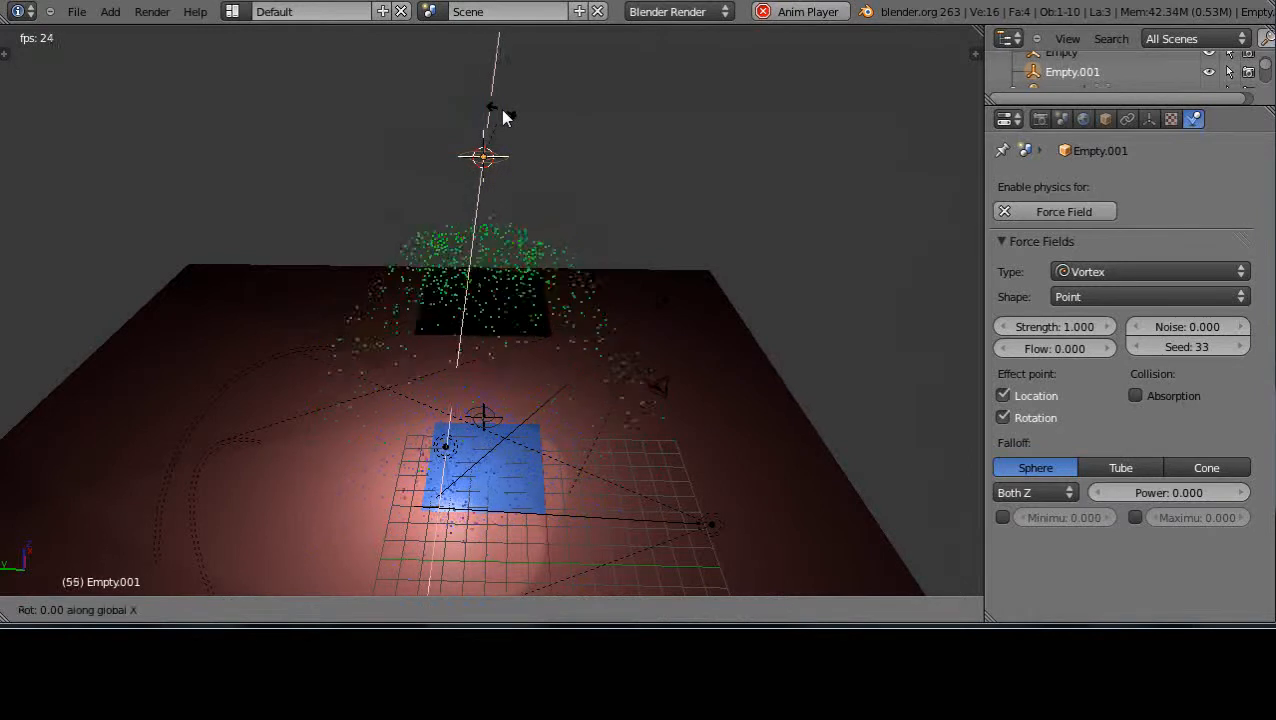
pyautogui.write('180')
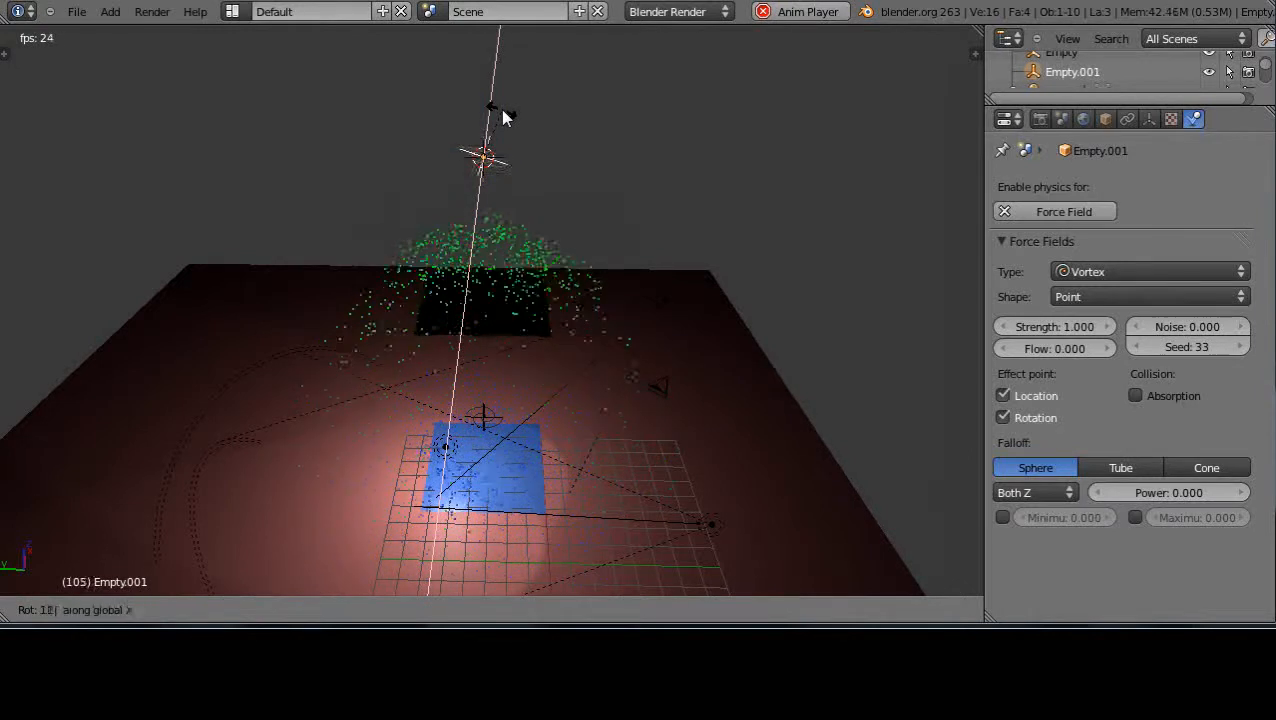
pyautogui.press('Return')
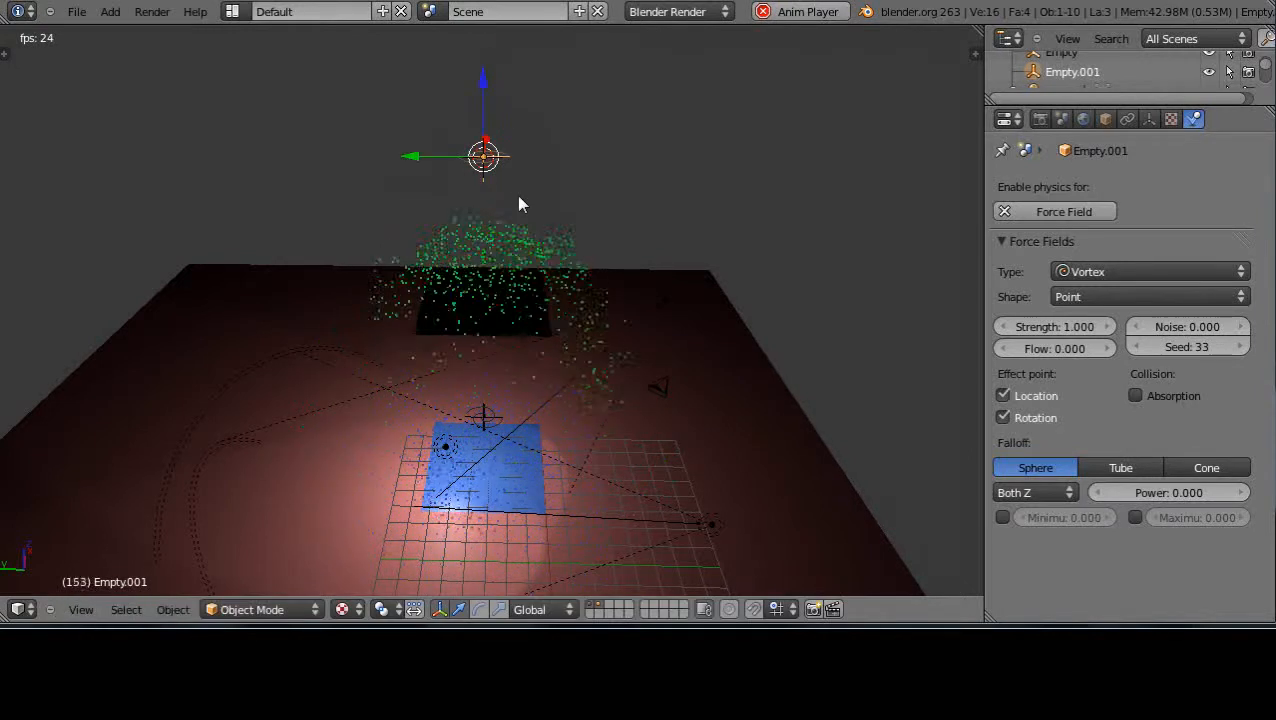
# Step: Increase the strength of the upper Empty's vortex force field to a little over 2
pyautogui.moveTo(549, 390); pyautogui.dragTo(586, 327, button='middle')
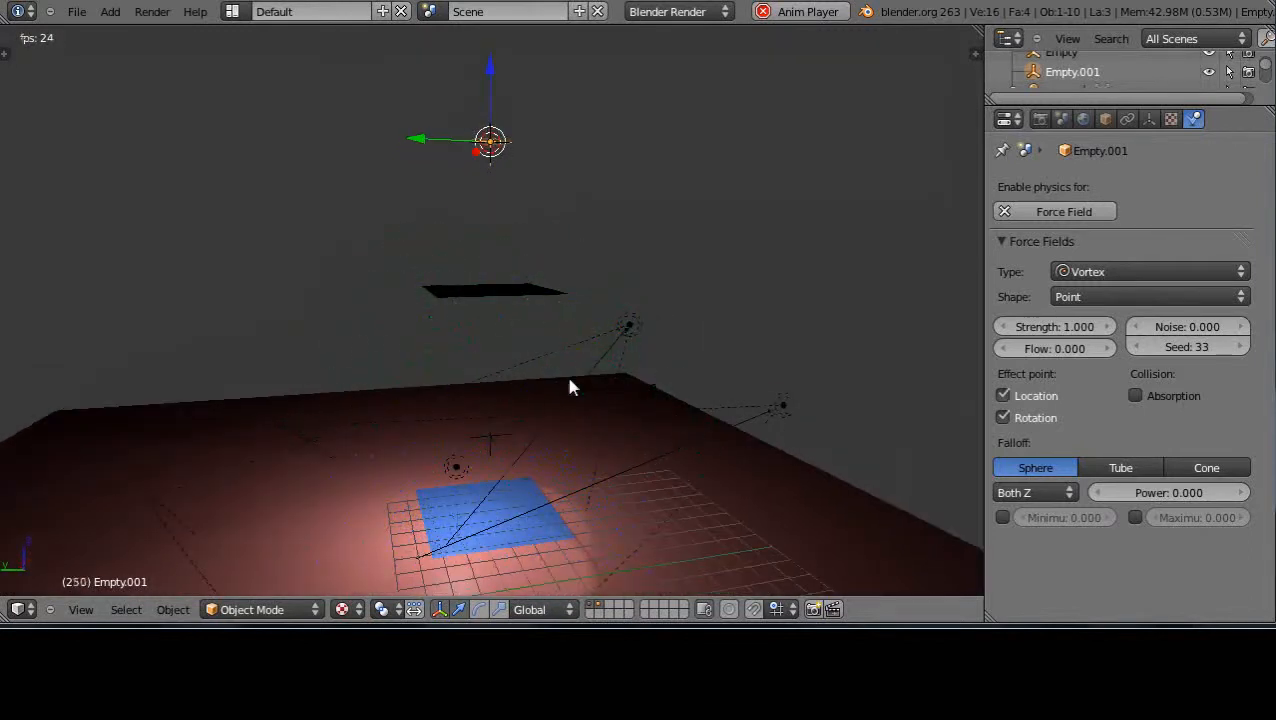
pyautogui.moveTo(504, 450); pyautogui.dragTo(527, 615, button='middle')
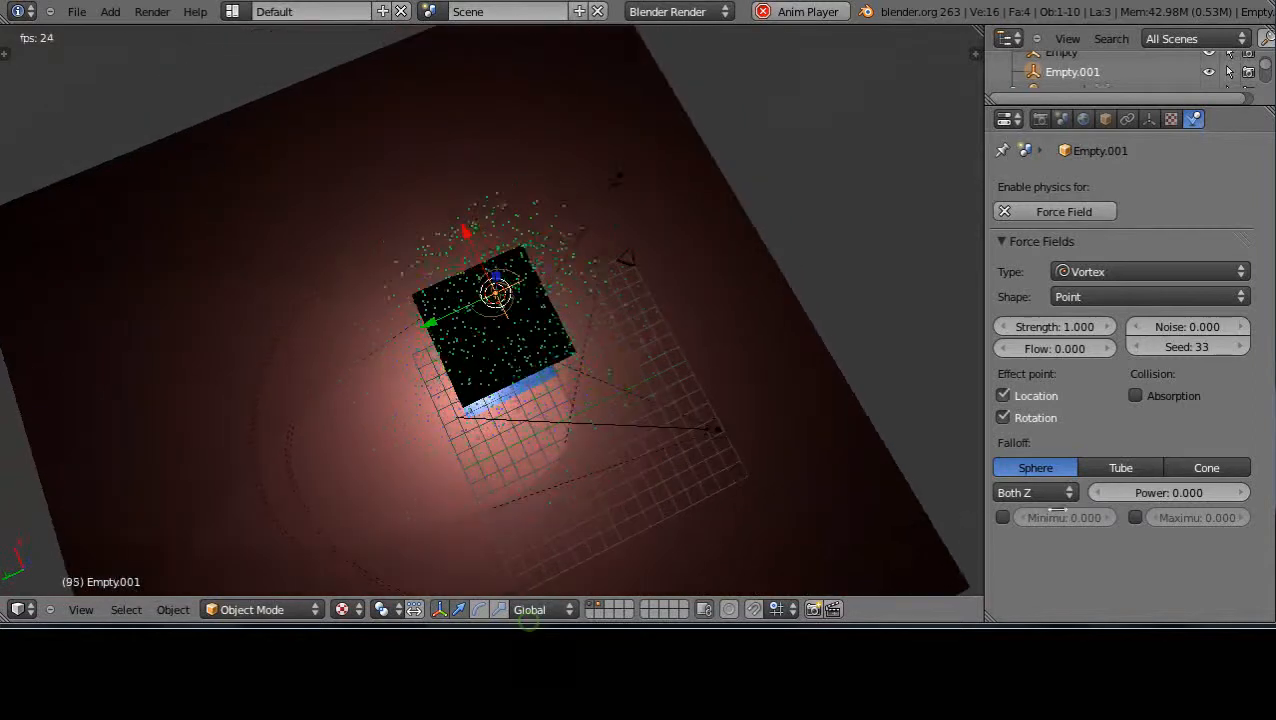
pyautogui.click(1031, 338)
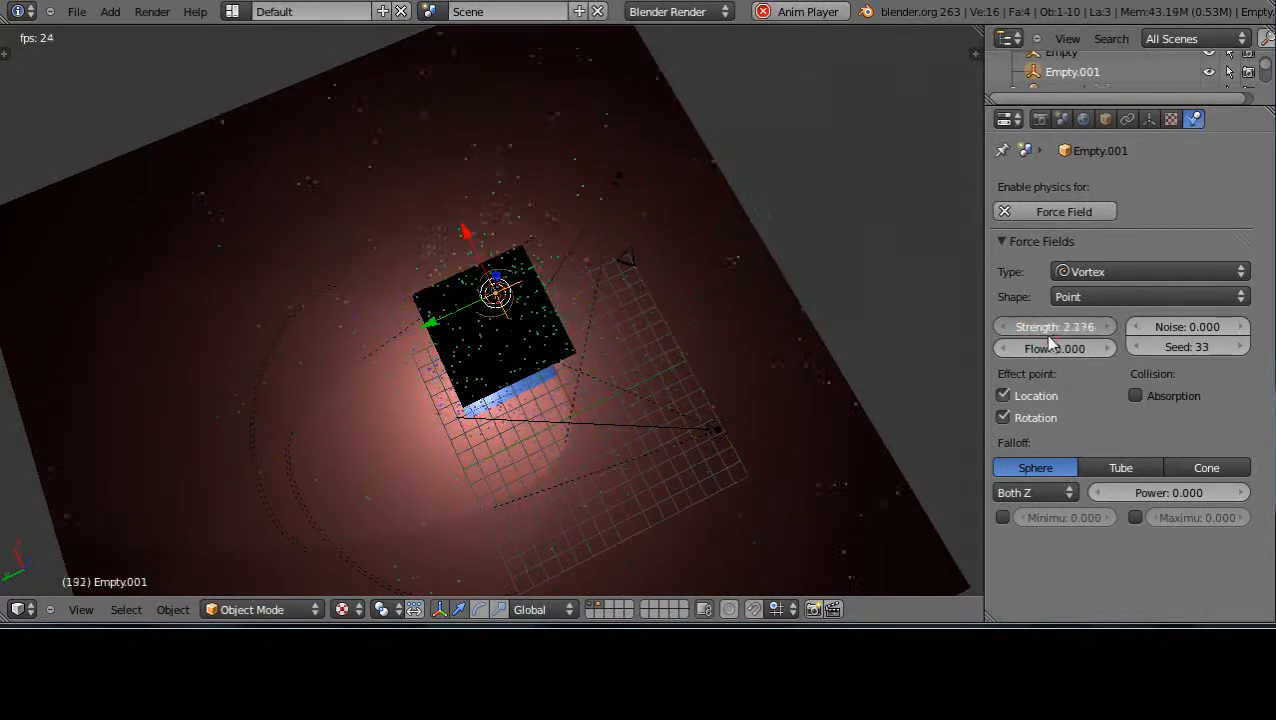
# Step: Select the blue plane and compare the motion of its particles with that of the green plane's particles
pyautogui.rightClick(515, 402)
pyautogui.rightClick(511, 400)
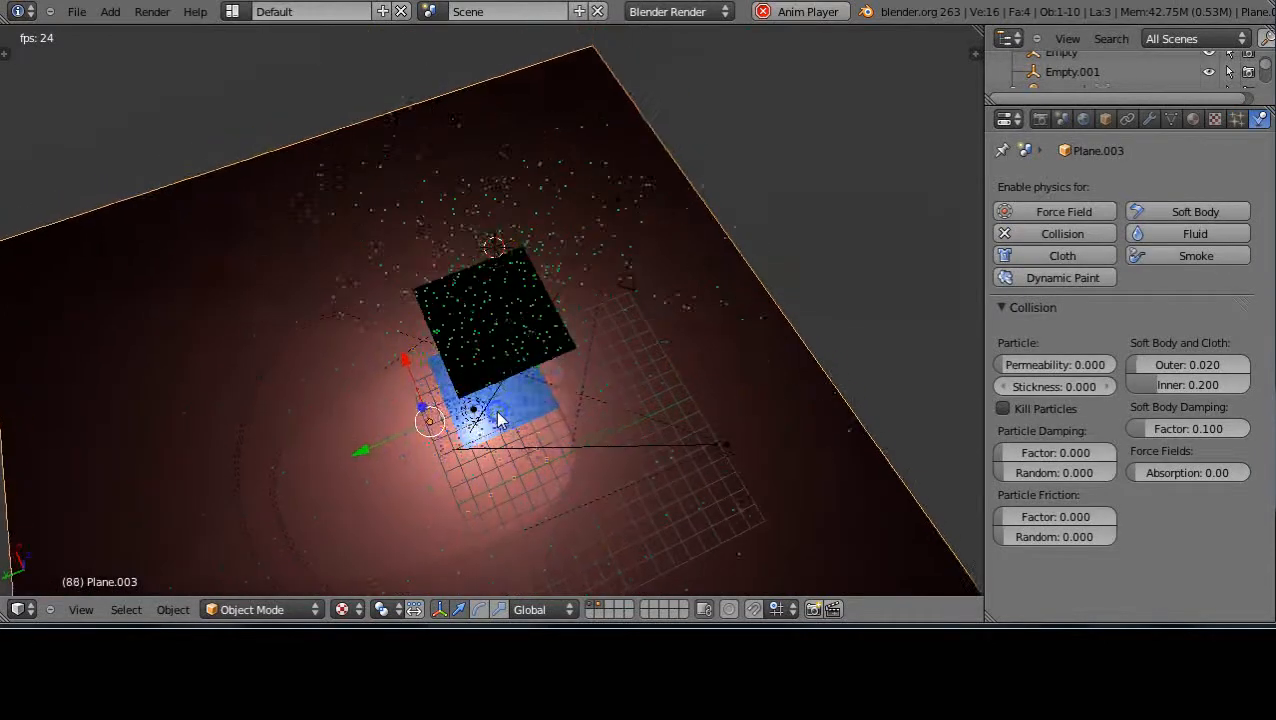
pyautogui.rightClick(484, 421)
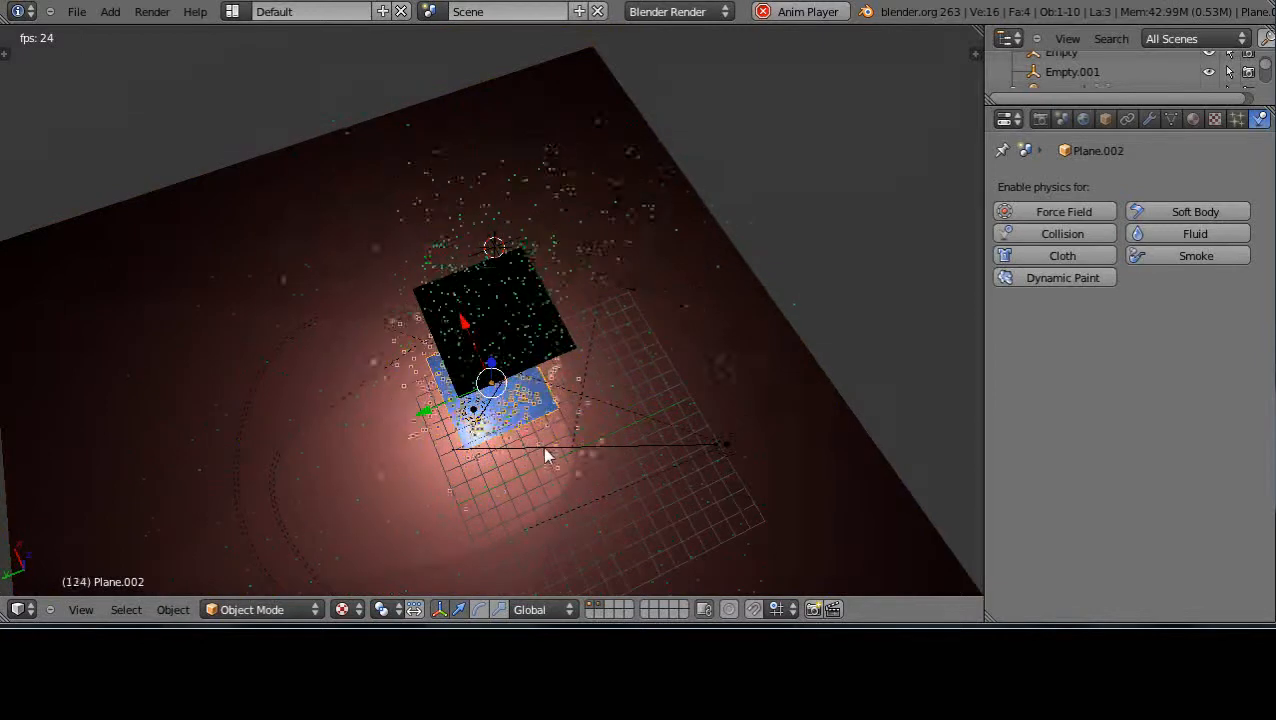
pyautogui.moveTo(524, 473); pyautogui.dragTo(541, 384, button='middle')
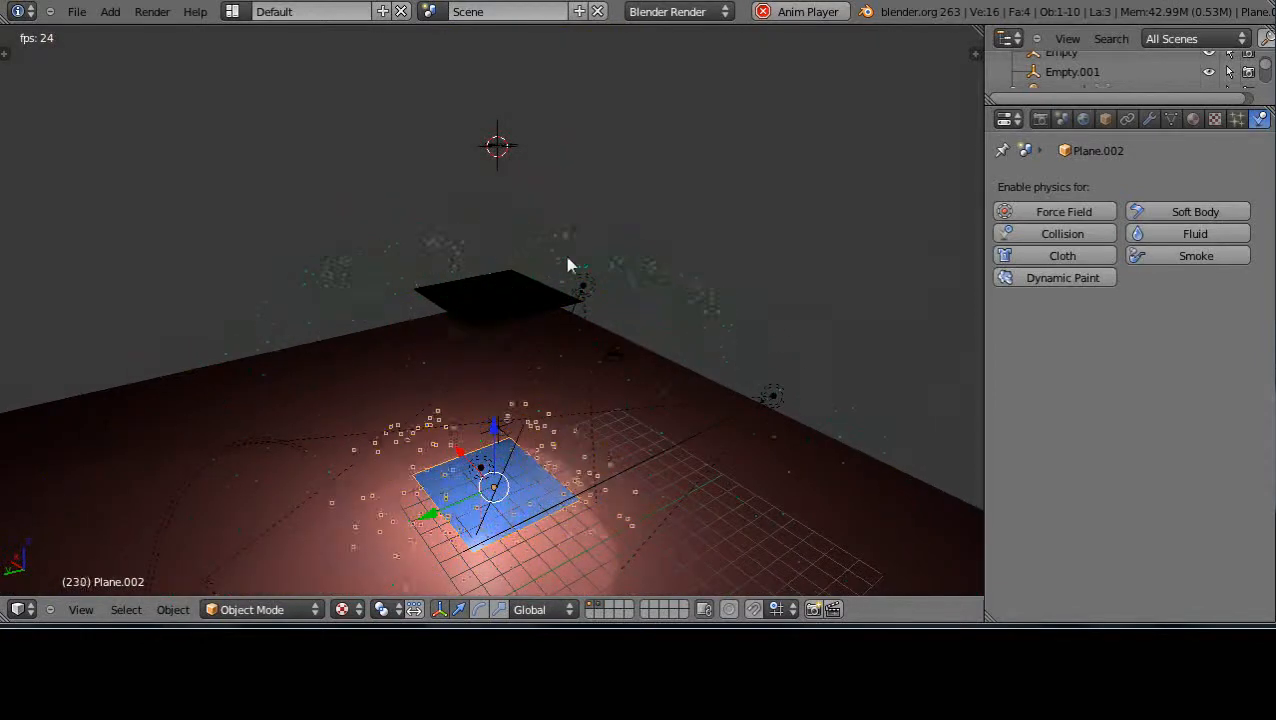
pyautogui.moveTo(550, 434); pyautogui.dragTo(546, 373, button='middle')
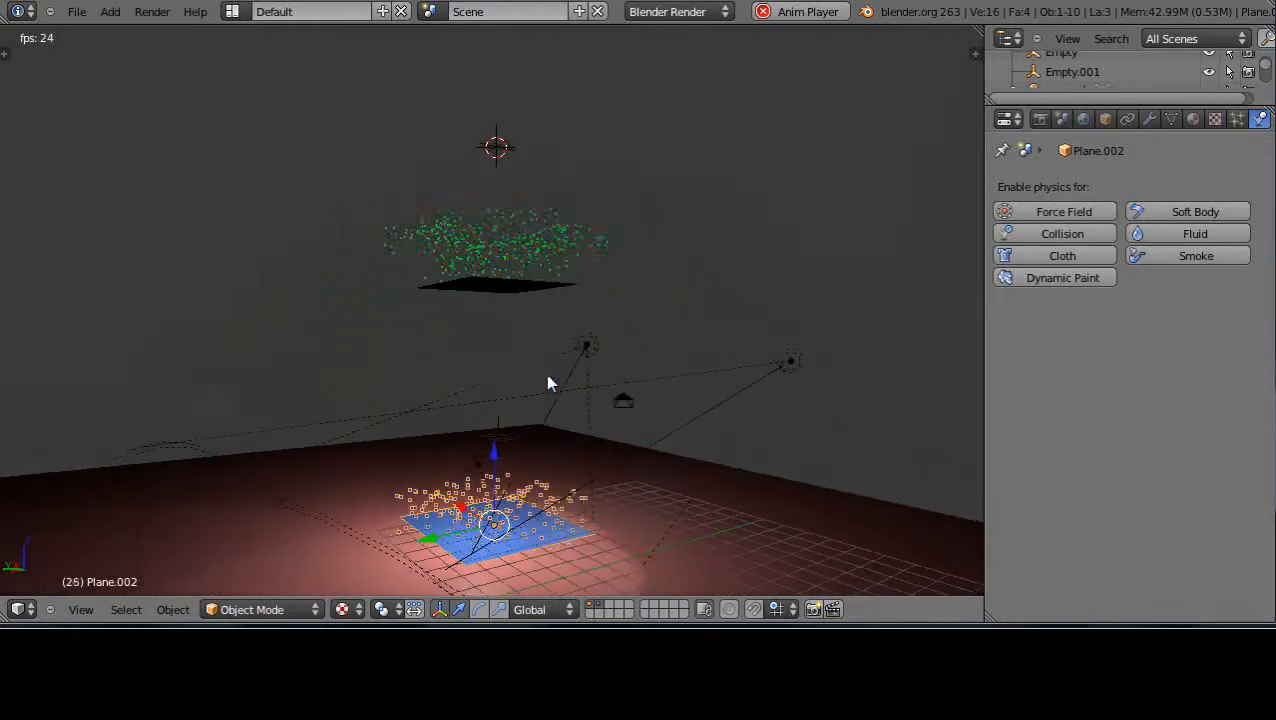
pyautogui.scroll(-3, 546, 374)
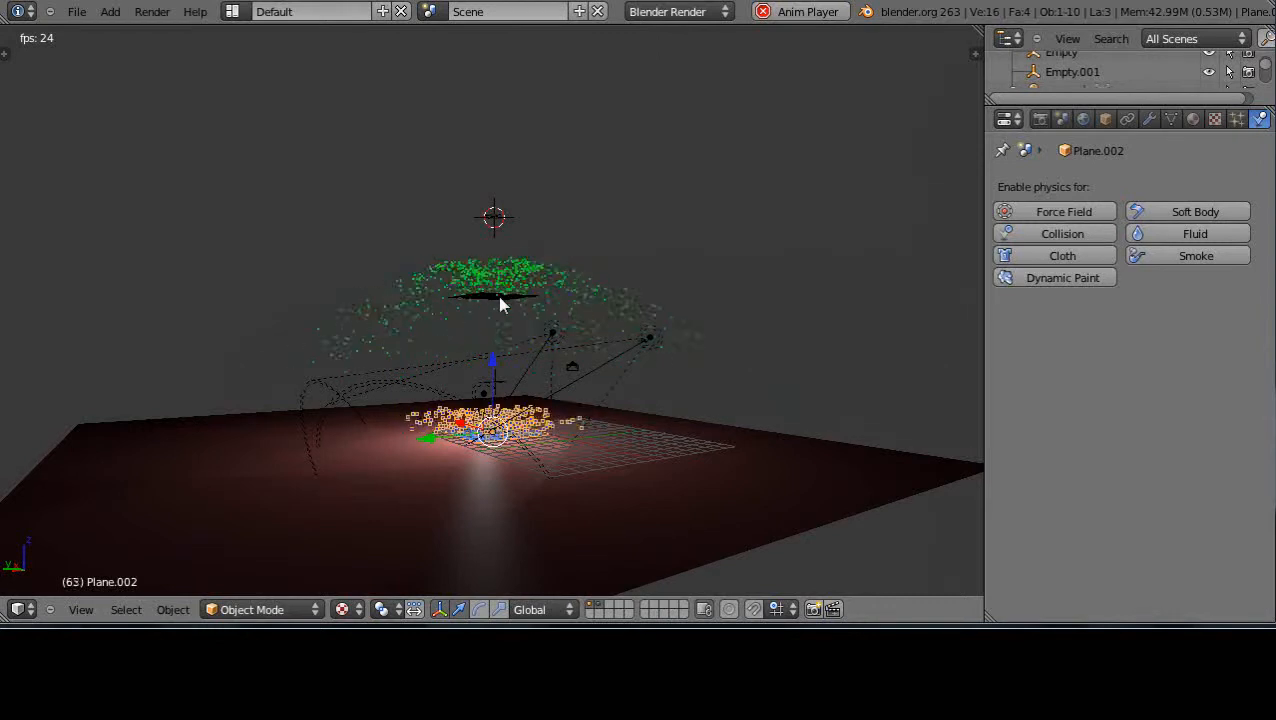
pyautogui.scroll(3, 513, 403)
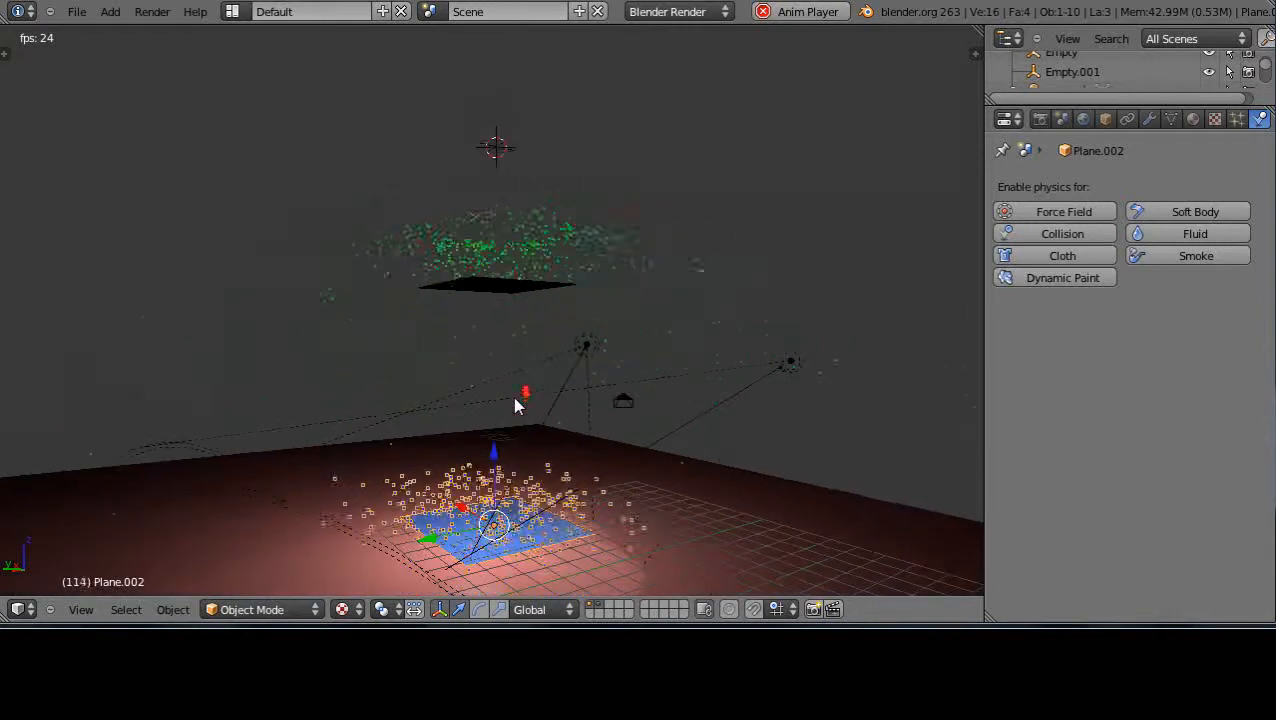
# Step: Set the raised green plane's particle lifetime to 335.599 and inspect how its particles spread from several angles
pyautogui.moveTo(487, 281); pyautogui.dragTo(485, 357, button='middle')
pyautogui.rightClick(498, 303)
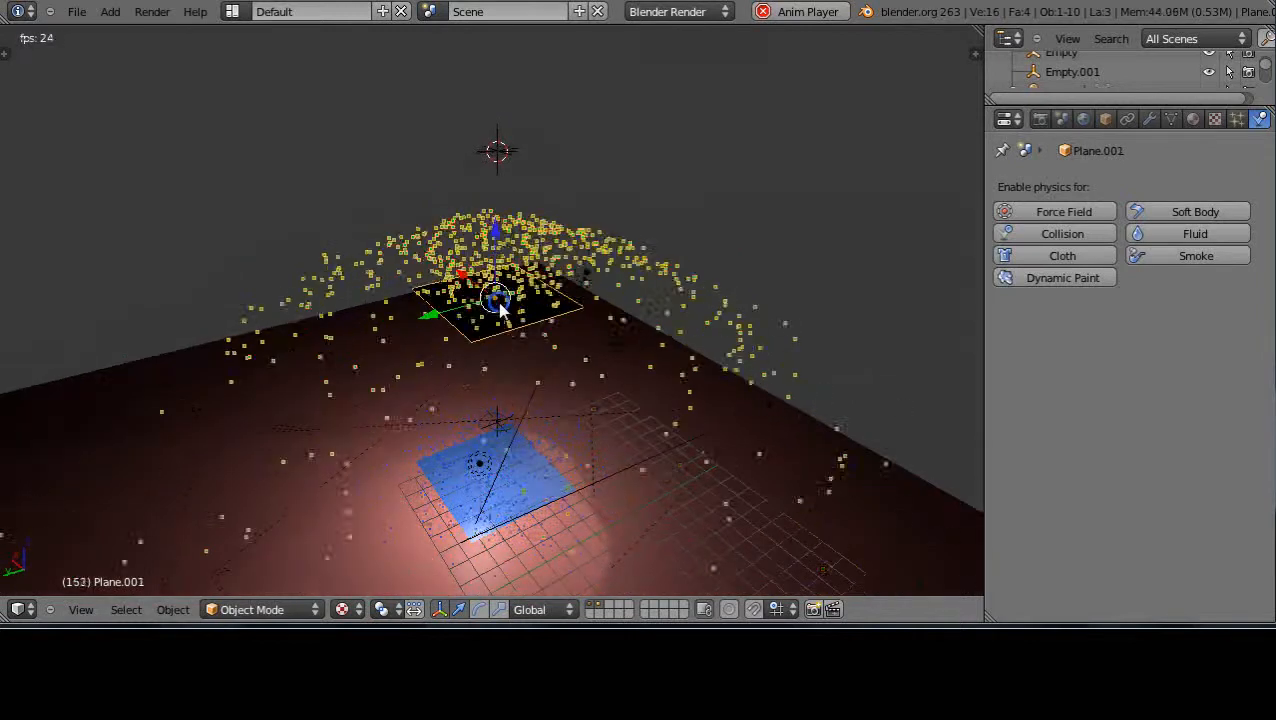
pyautogui.click(1237, 119)
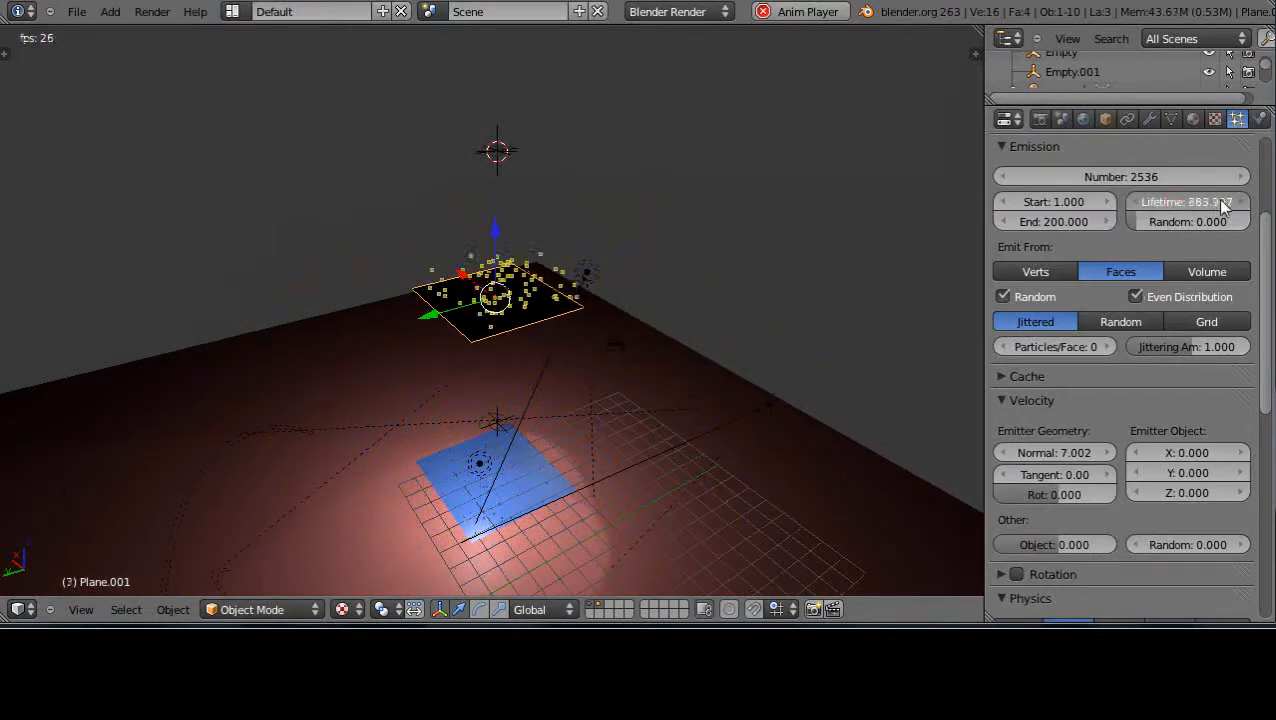
pyautogui.moveTo(1222, 205); pyautogui.dragTo(1180, 205)
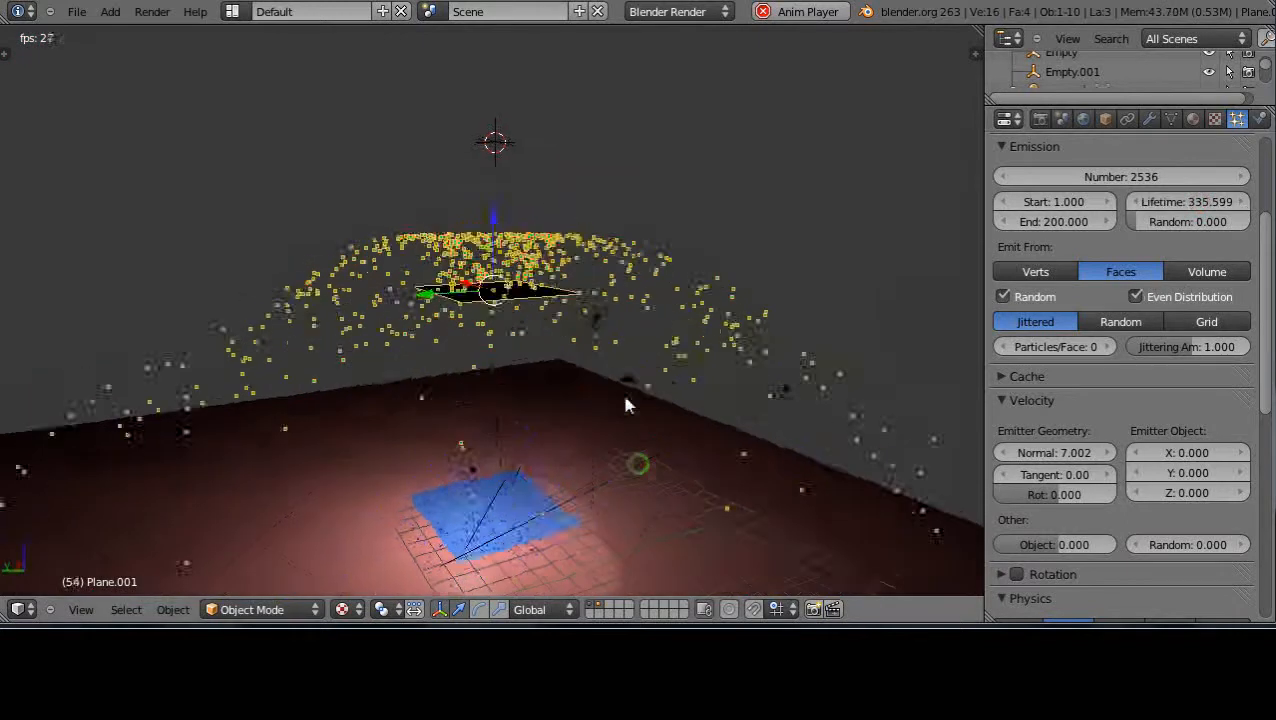
pyautogui.moveTo(625, 403); pyautogui.dragTo(629, 373, button='middle')
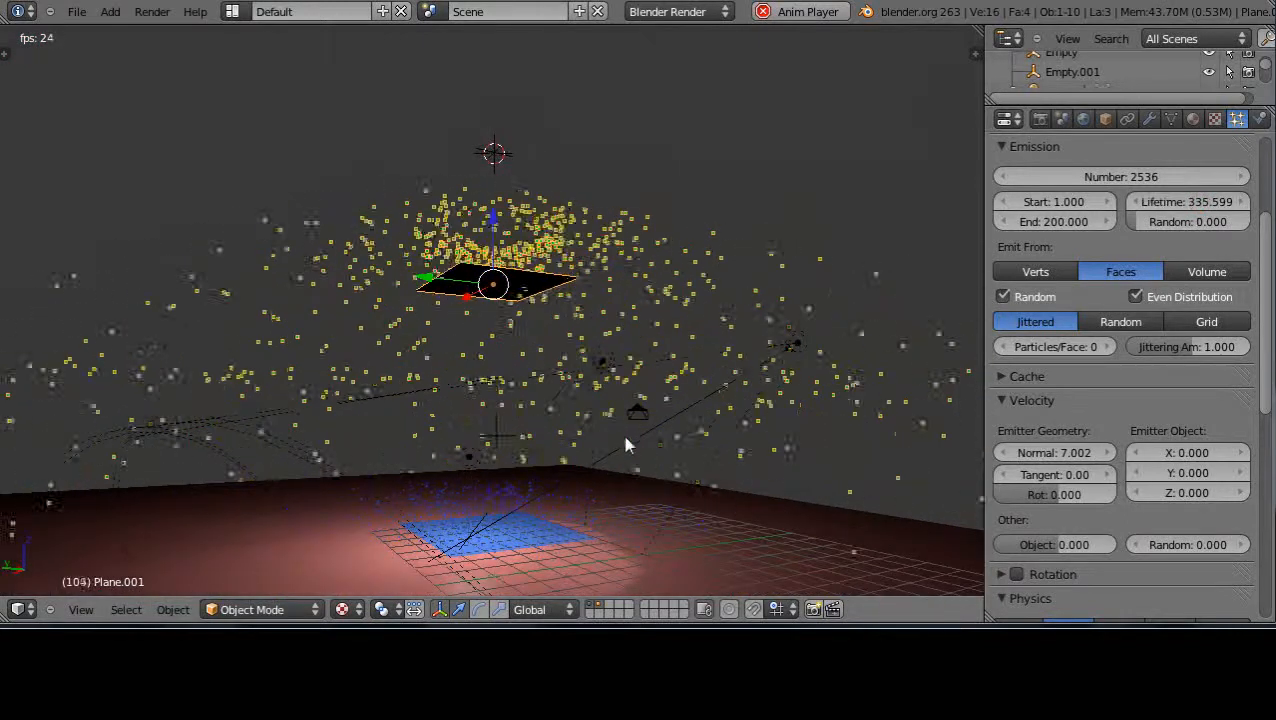
pyautogui.moveTo(622, 431); pyautogui.dragTo(618, 481, button='middle')
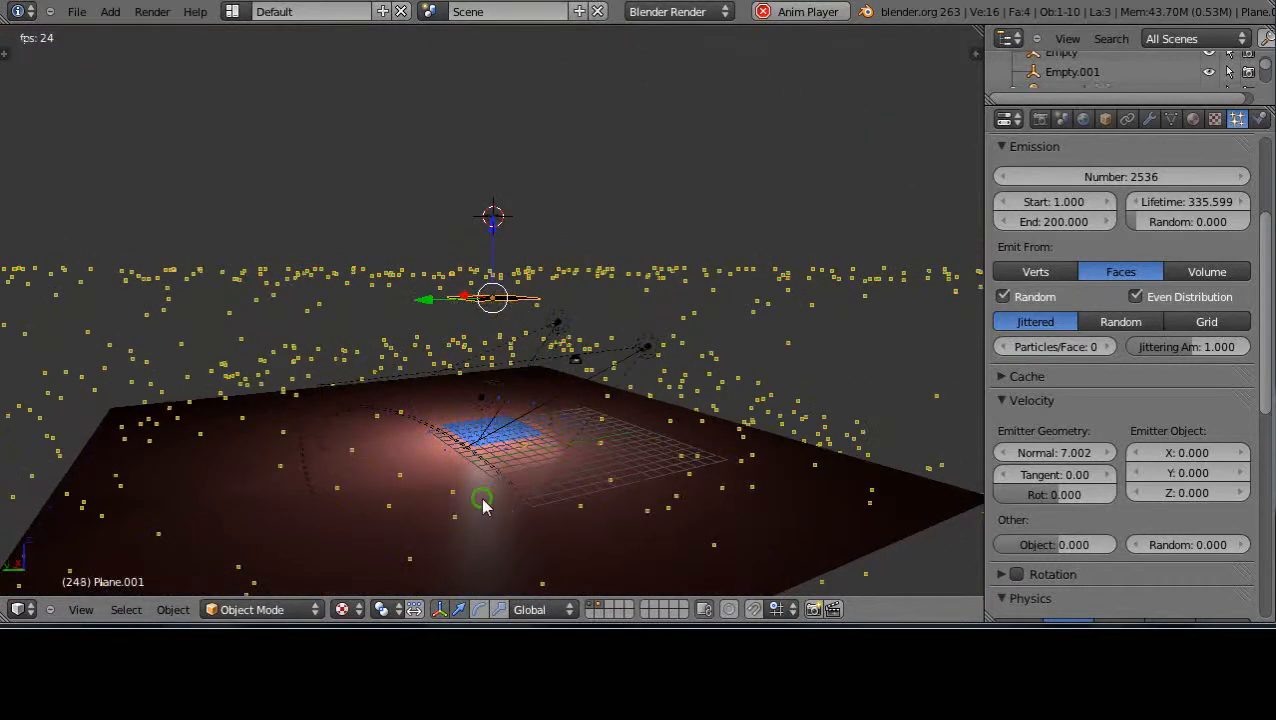
pyautogui.moveTo(482, 505); pyautogui.dragTo(555, 490, button='middle')
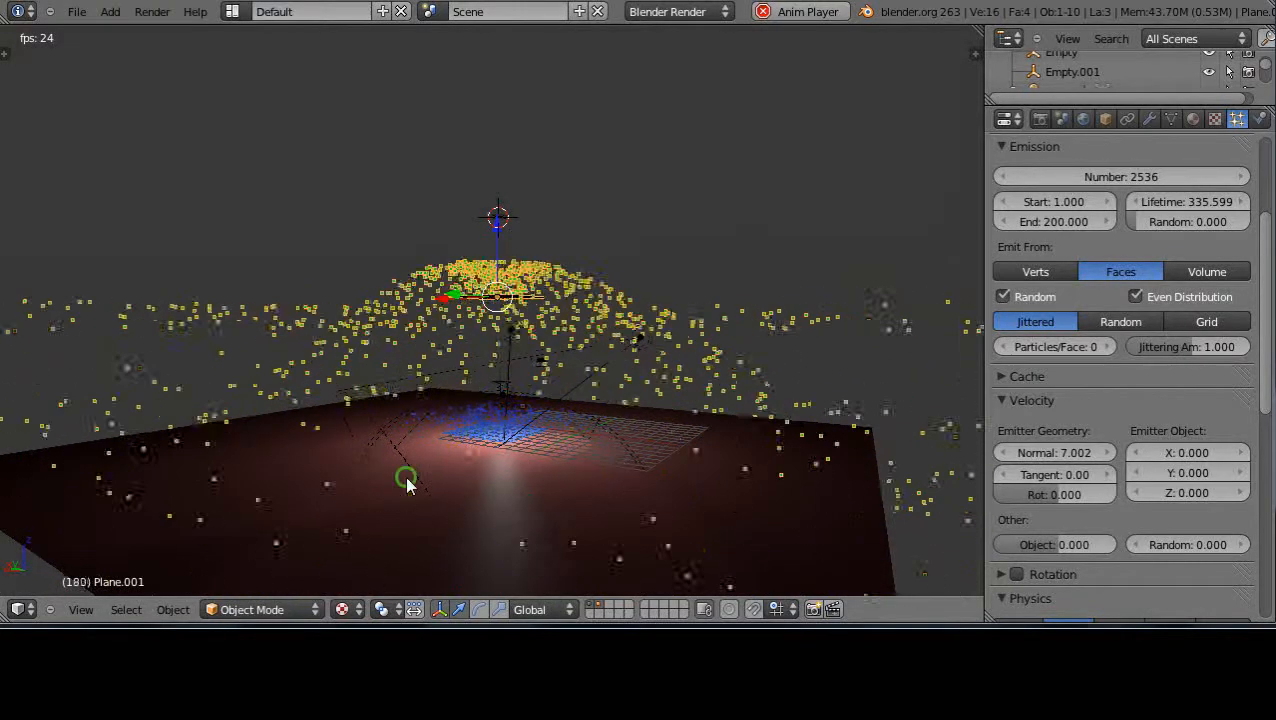
pyautogui.moveTo(407, 478); pyautogui.dragTo(531, 478, button='middle')
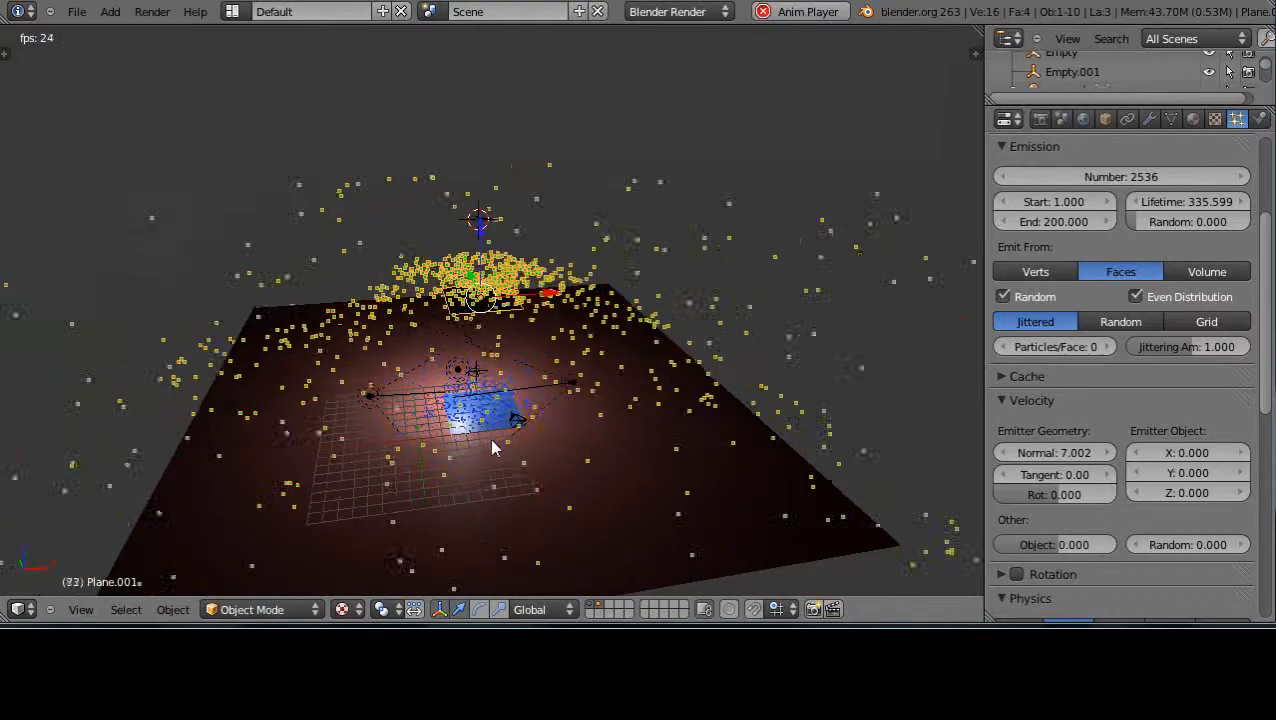